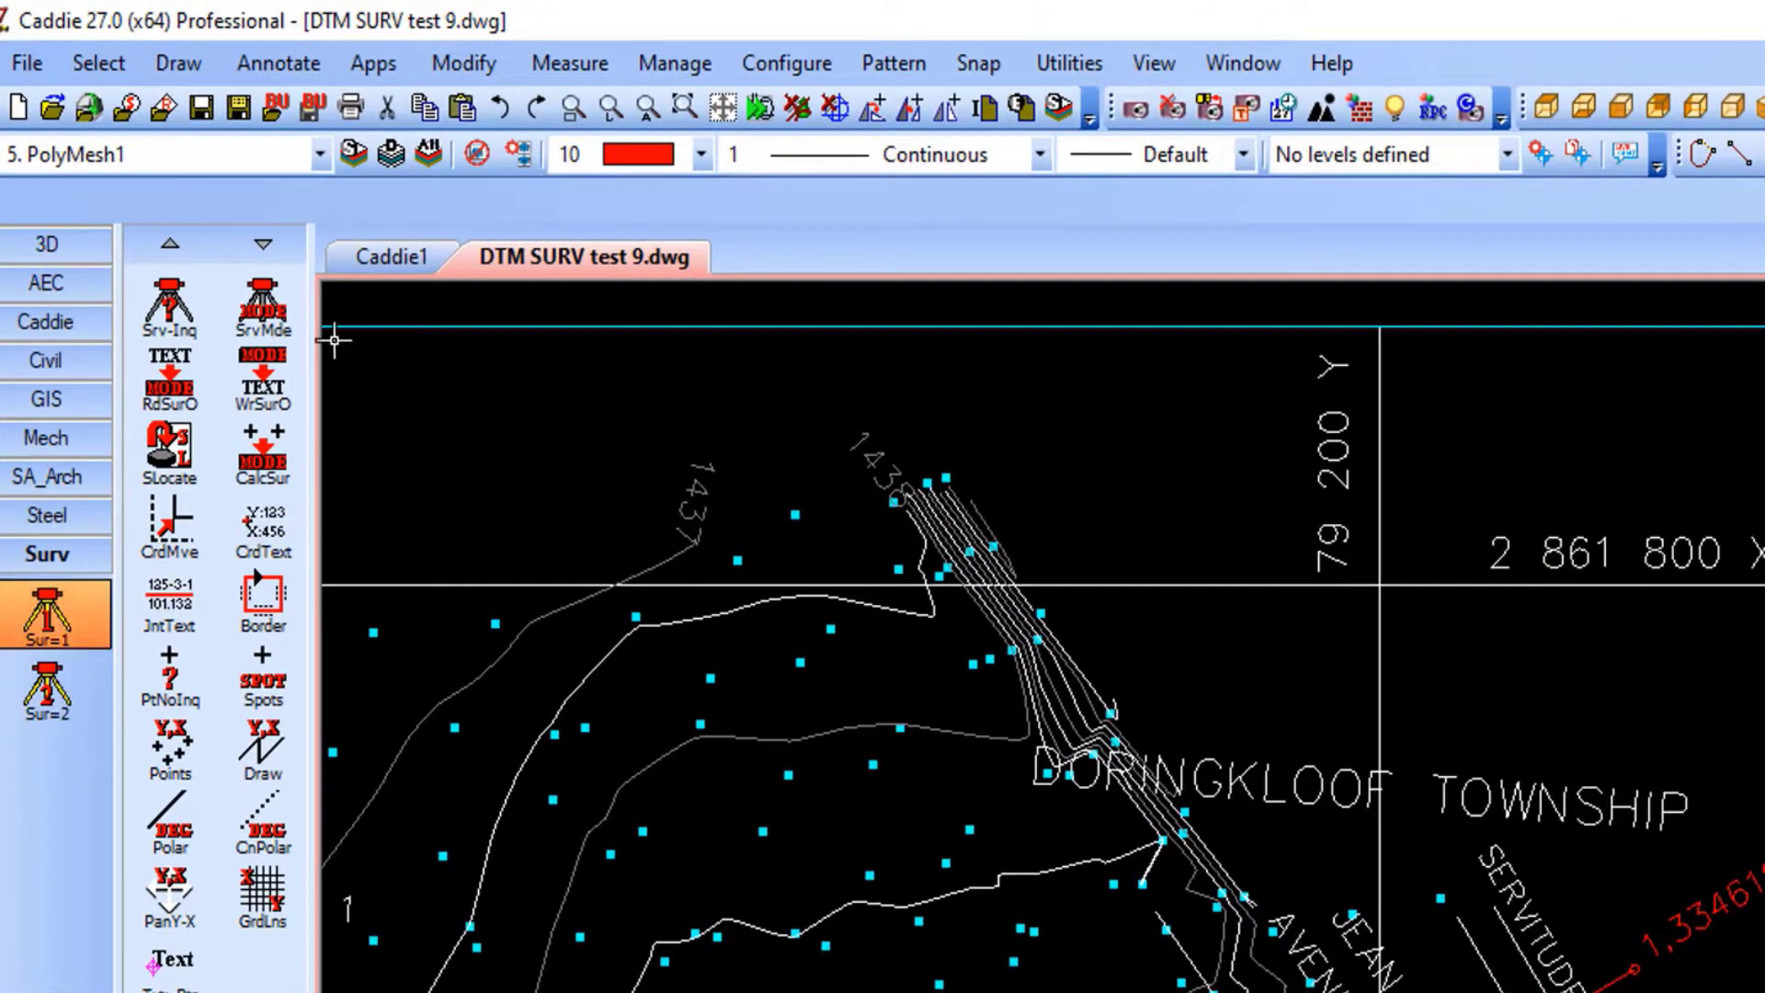
Examine the drawing's survey reference, origin, rotation and hemisphere settings in the survey mode setup and the survey inquiry
left_click(260, 303)
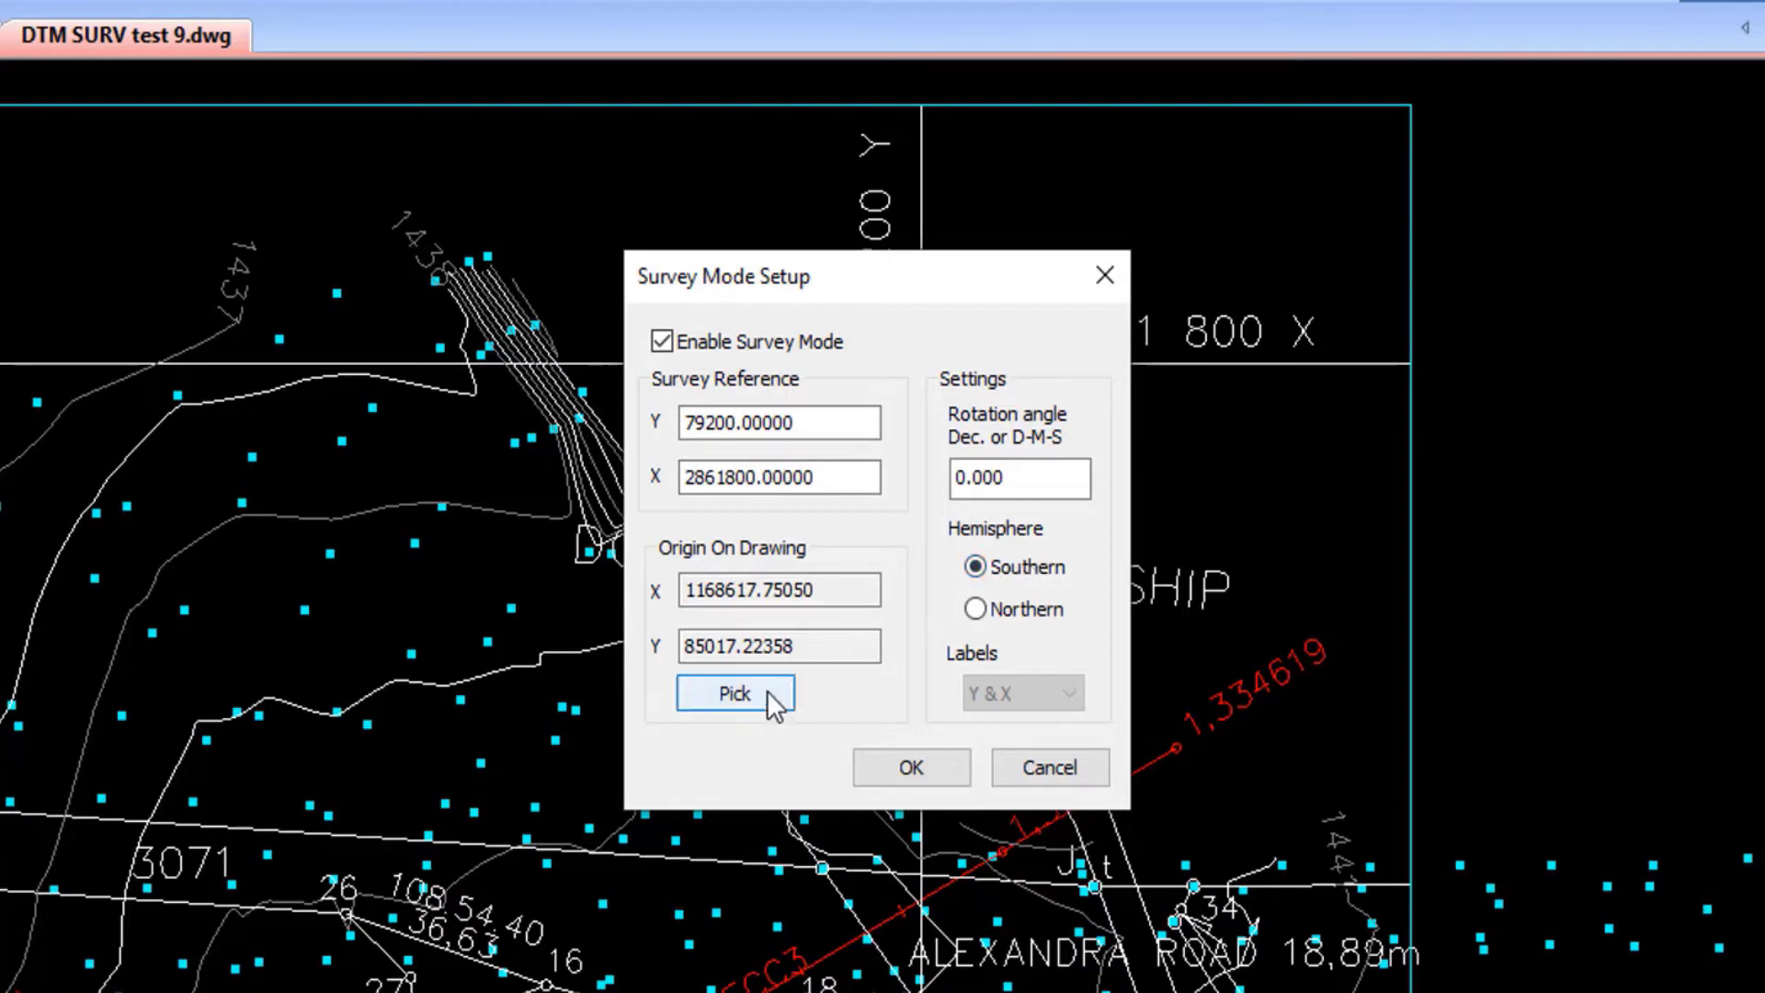
left_click(1049, 768)
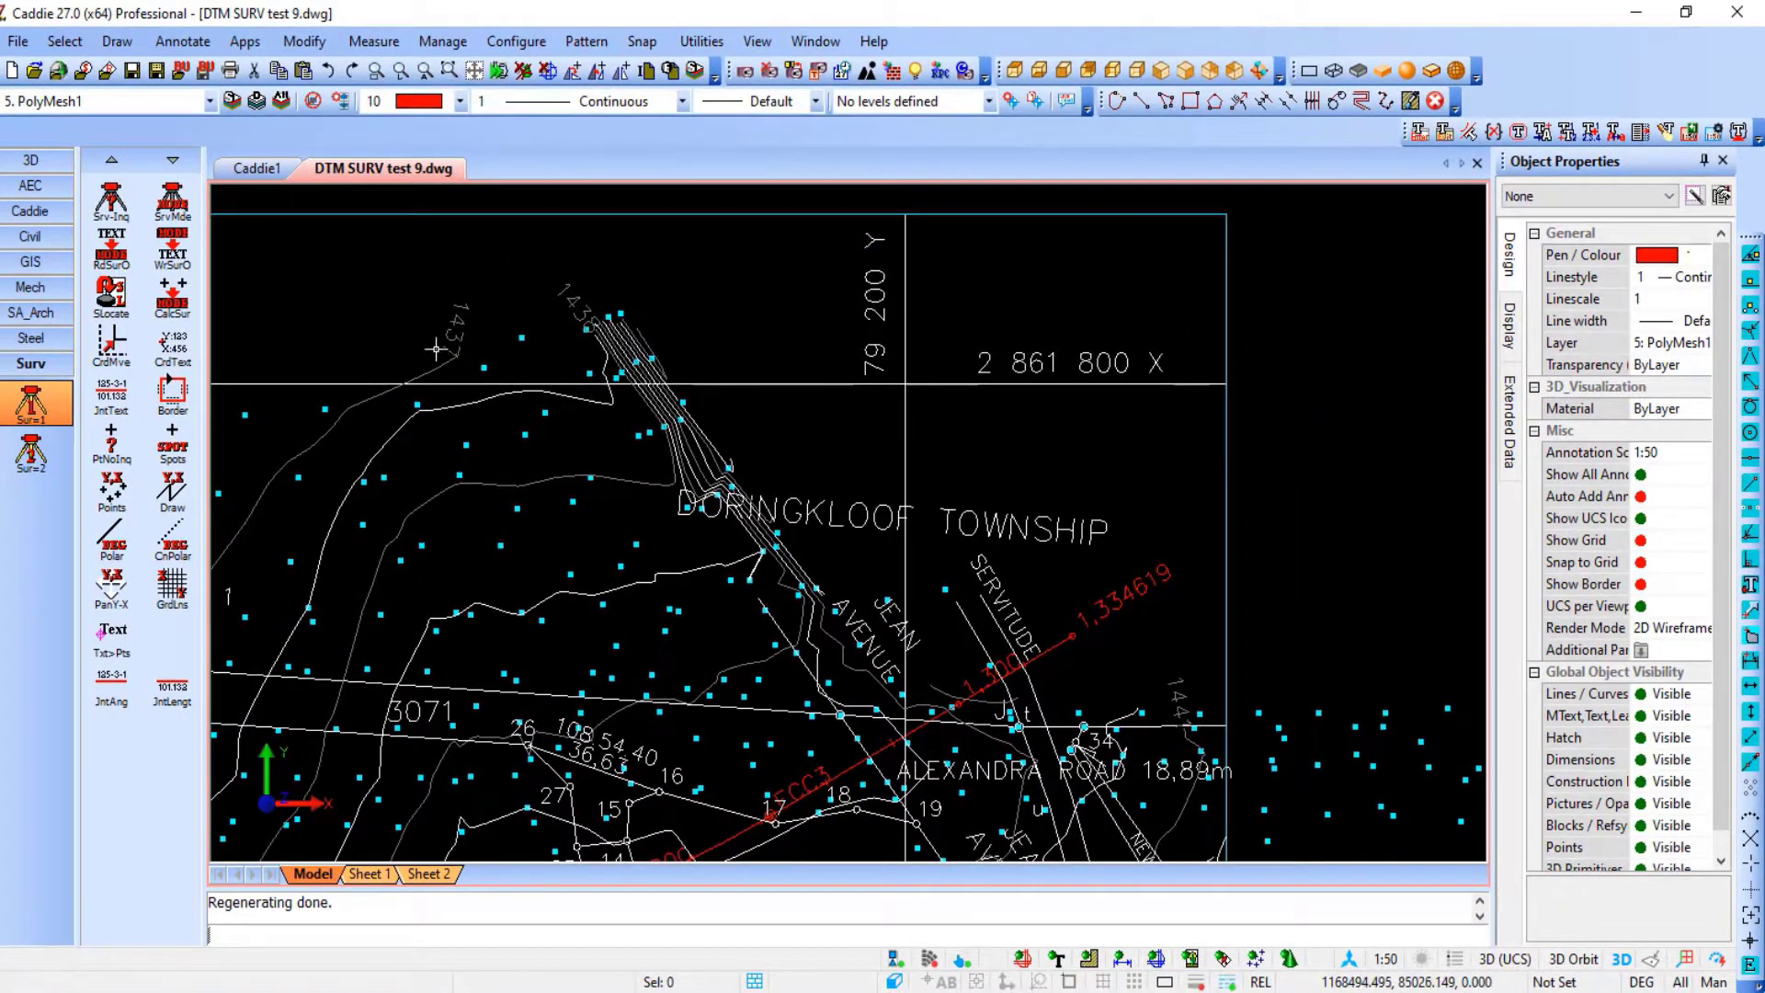
left_click(111, 201)
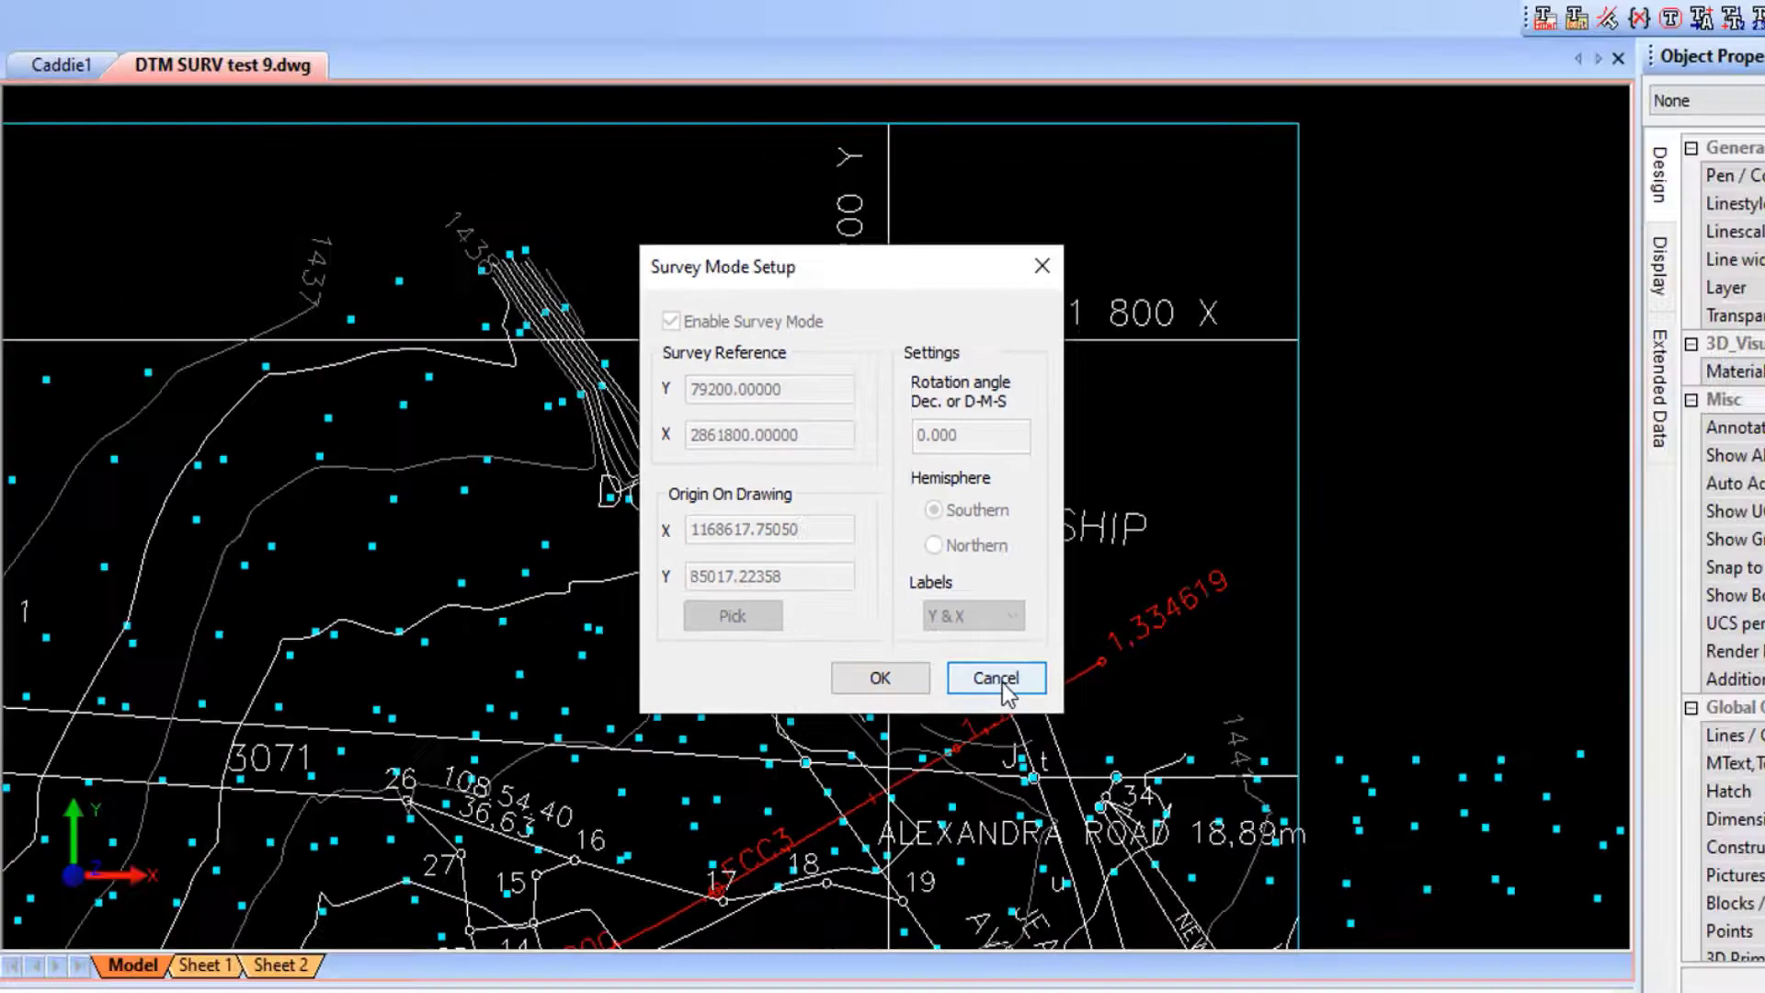
left_click(1012, 721)
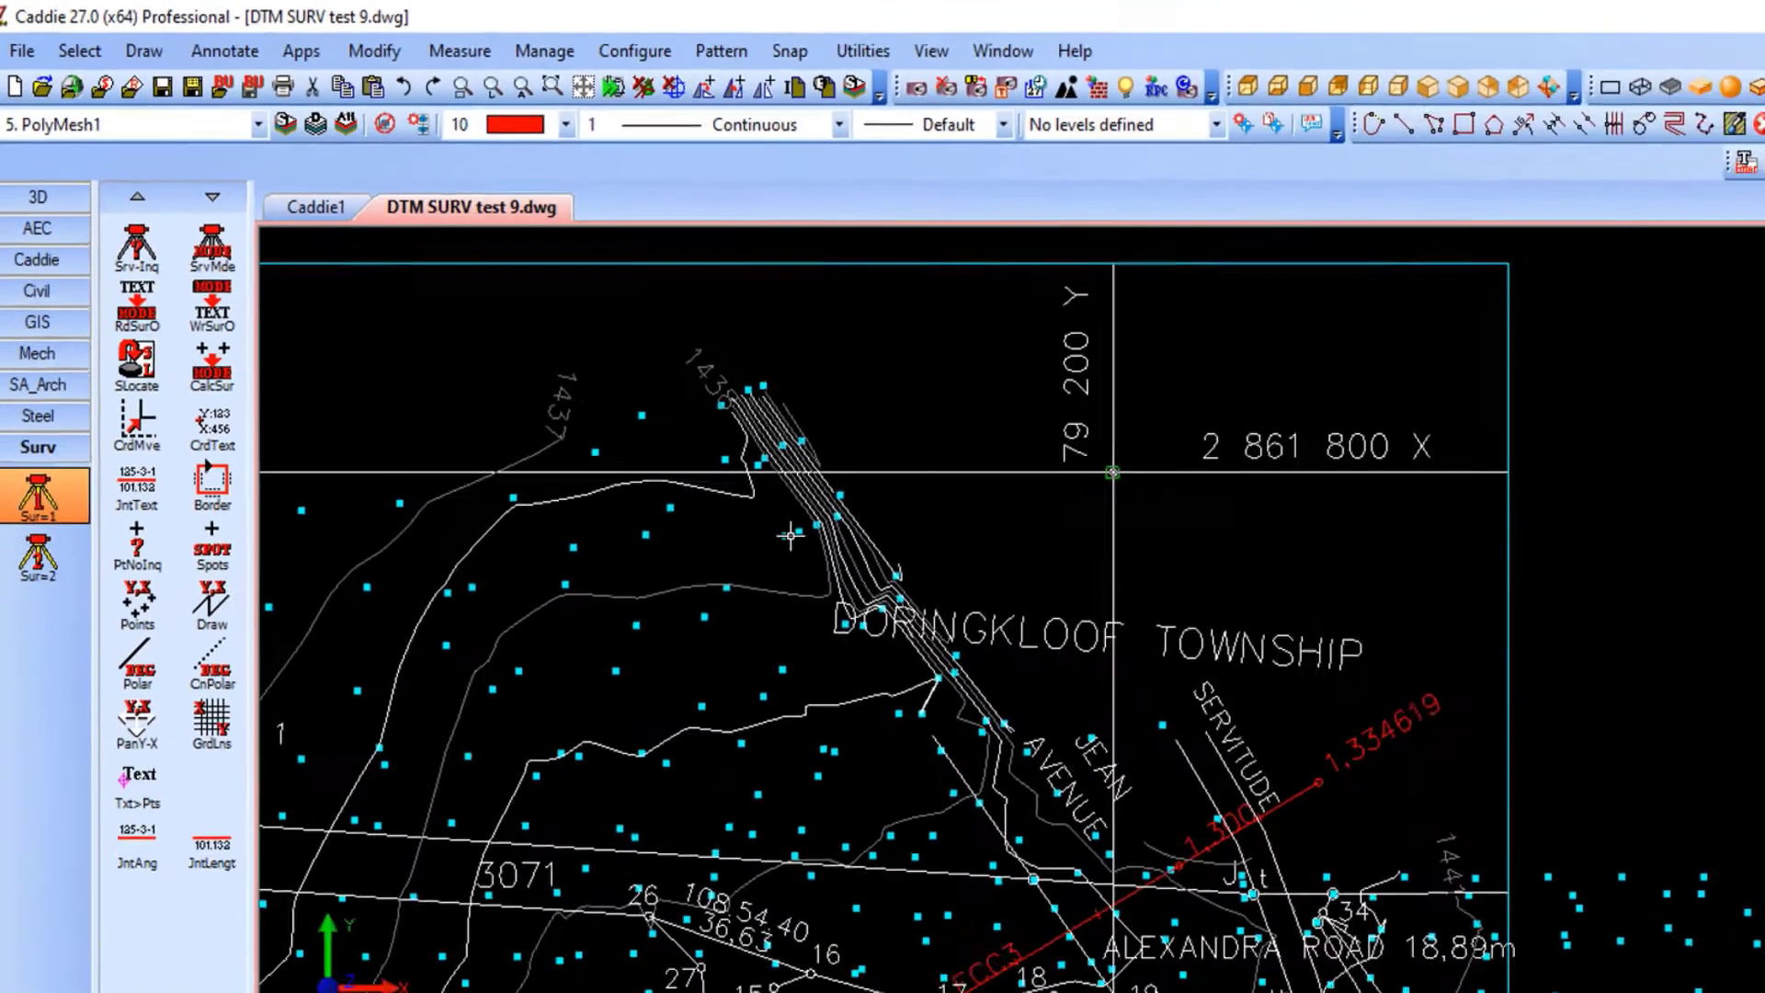
Write multi-line Y, X and Z coordinate texts with 2 decimals at the right and lower-right corners of the yellow polygon
scroll(796, 506, "down", 7)
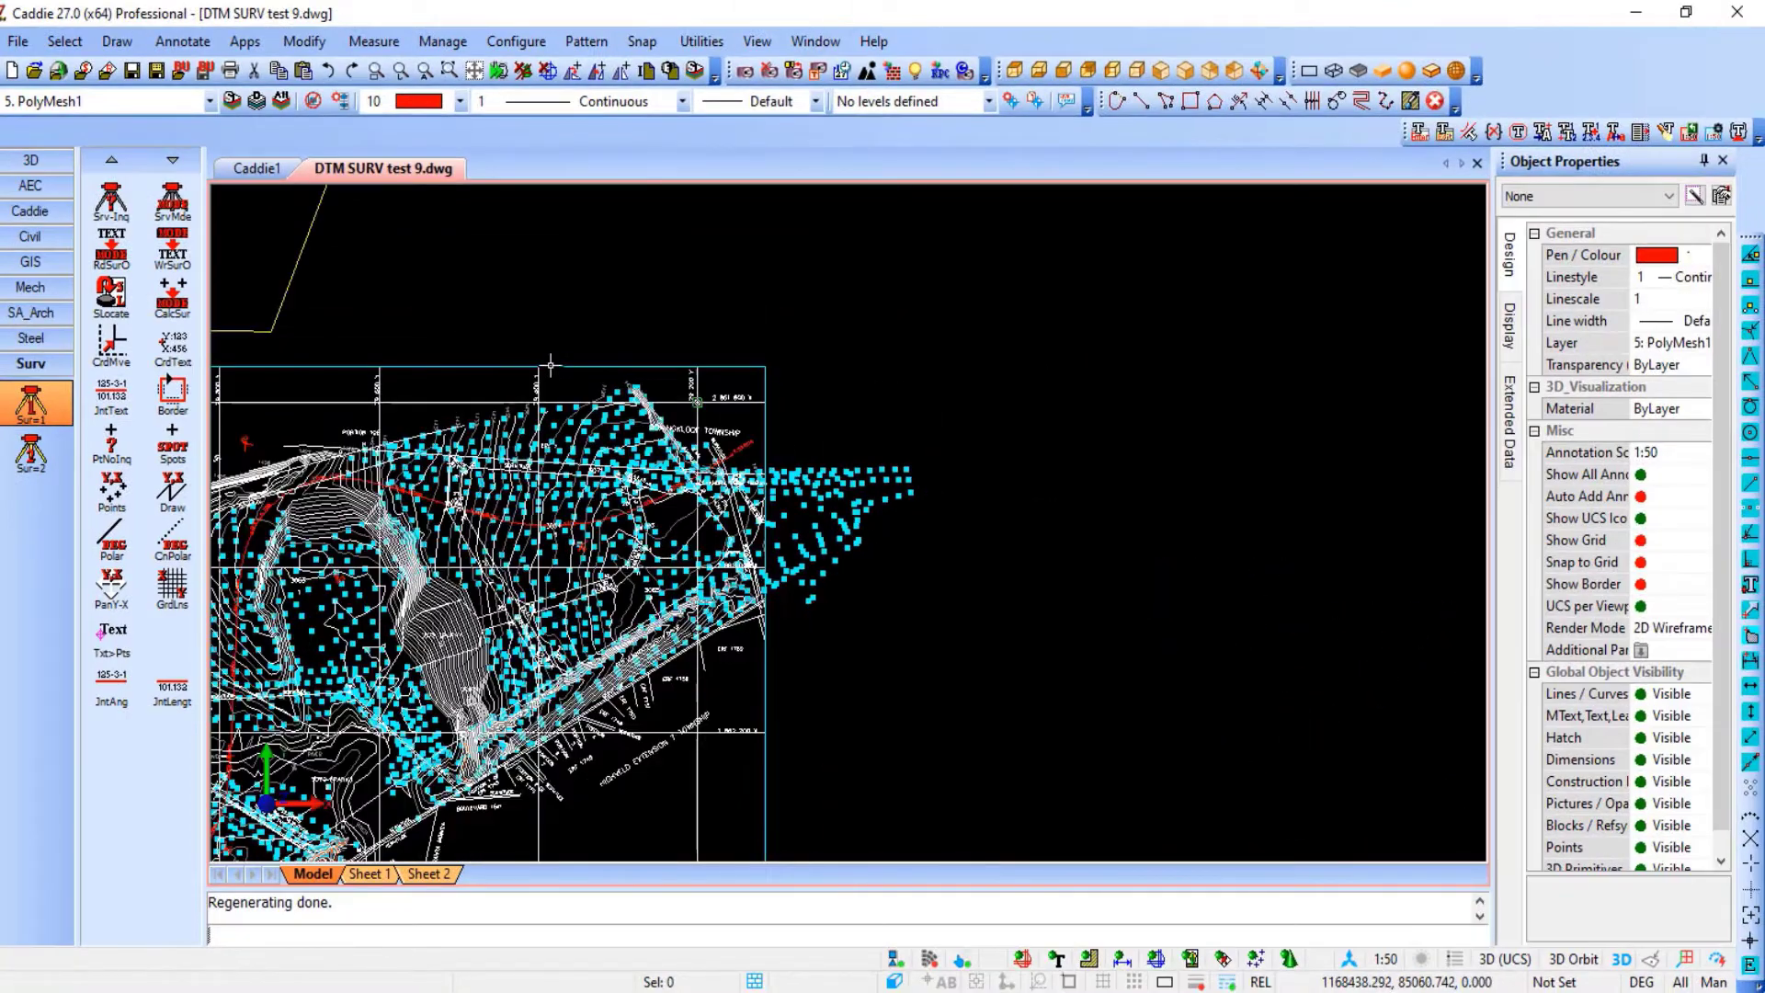
middle_click_drag(807, 526, 937, 569)
middle_click_drag(762, 461, 844, 577)
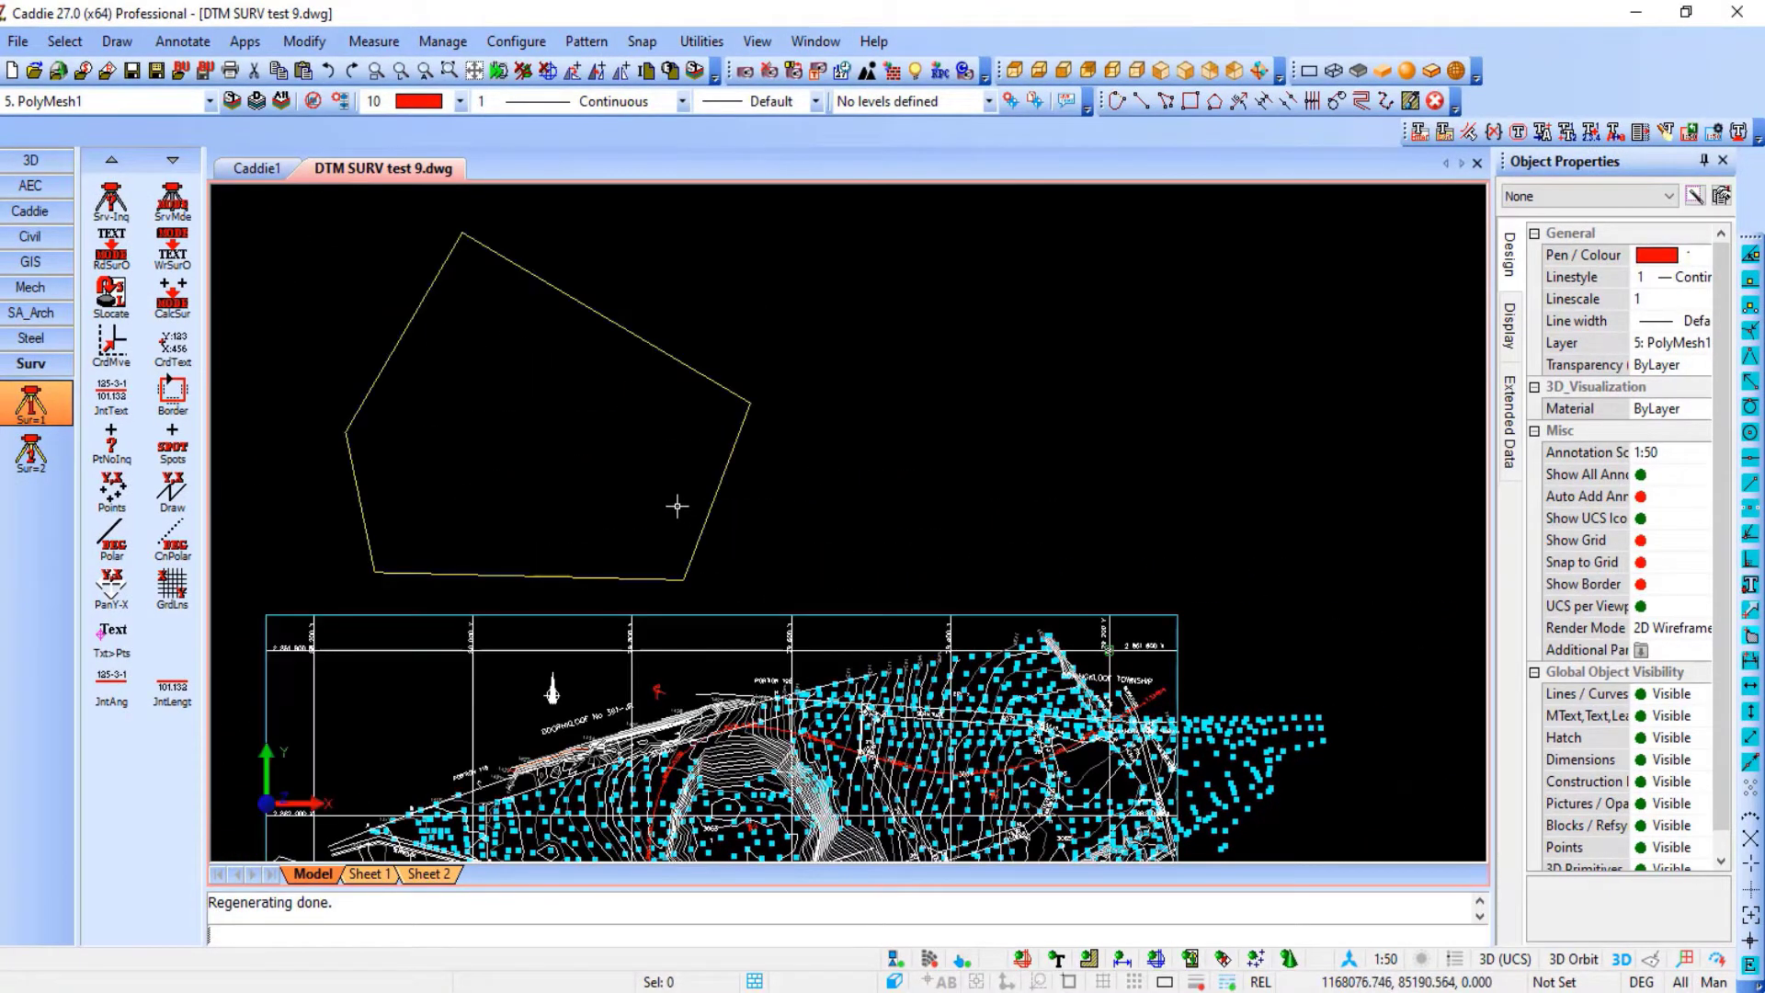
scroll(678, 506, "up", 1)
middle_click_drag(661, 497, 681, 524)
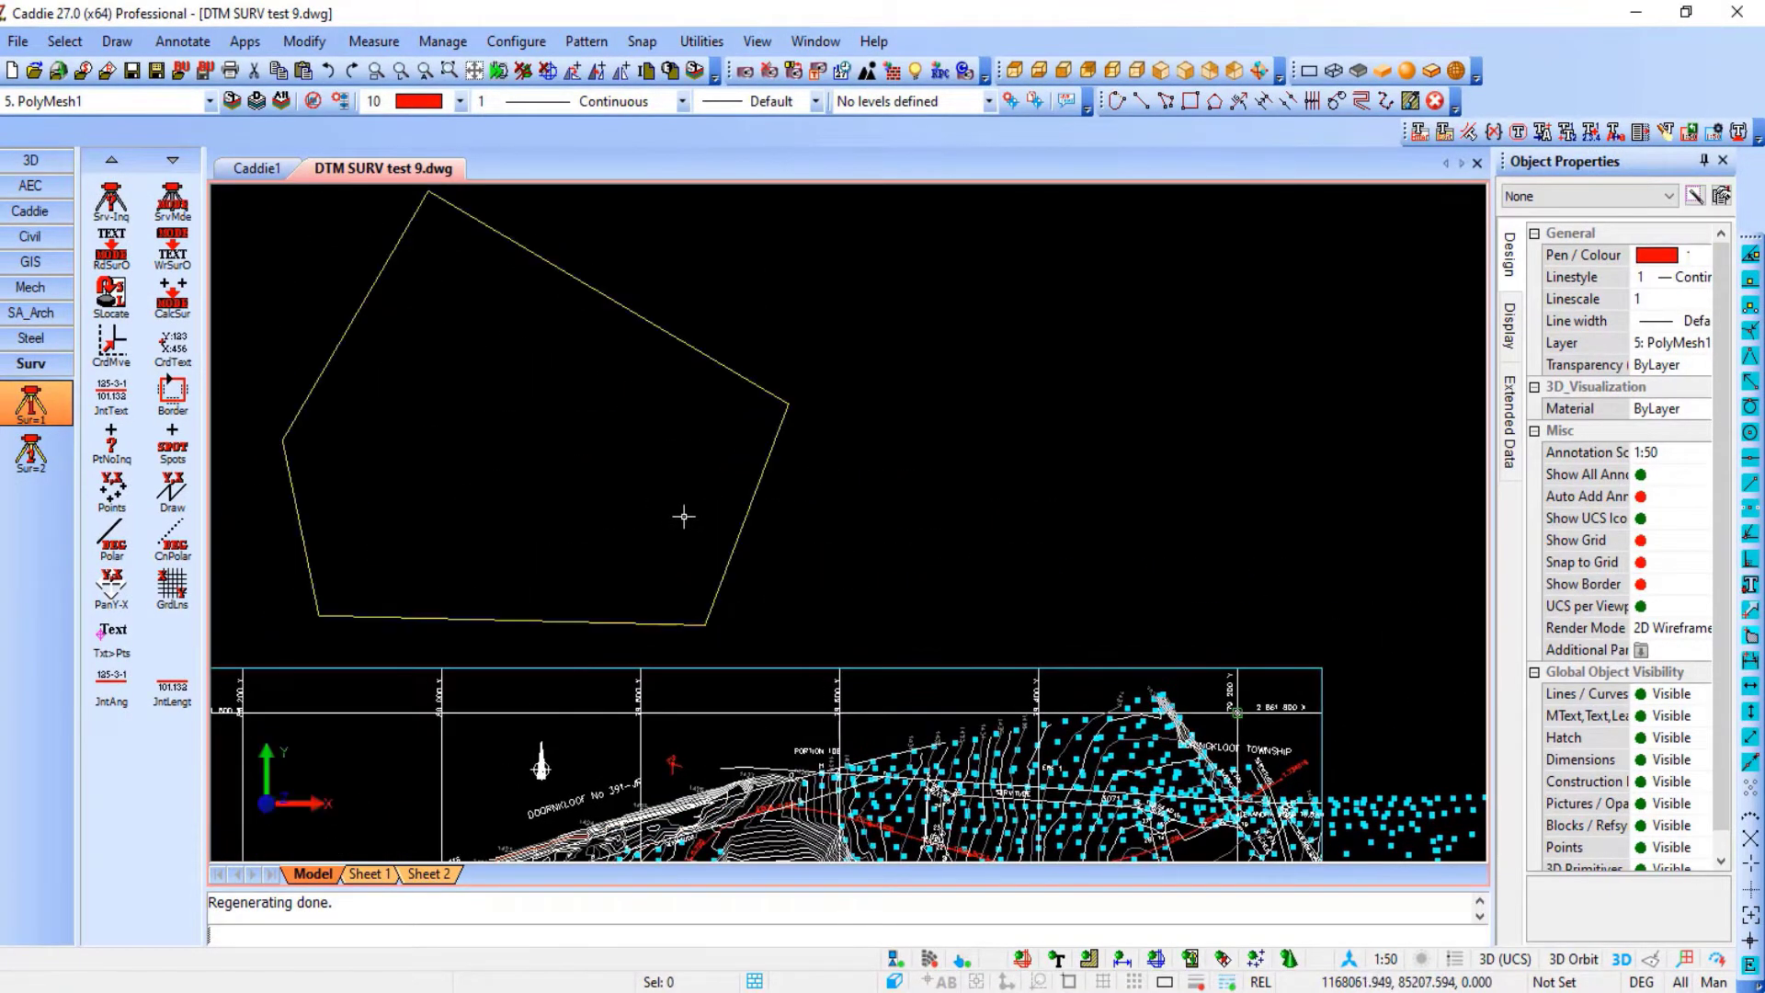
left_click(169, 347)
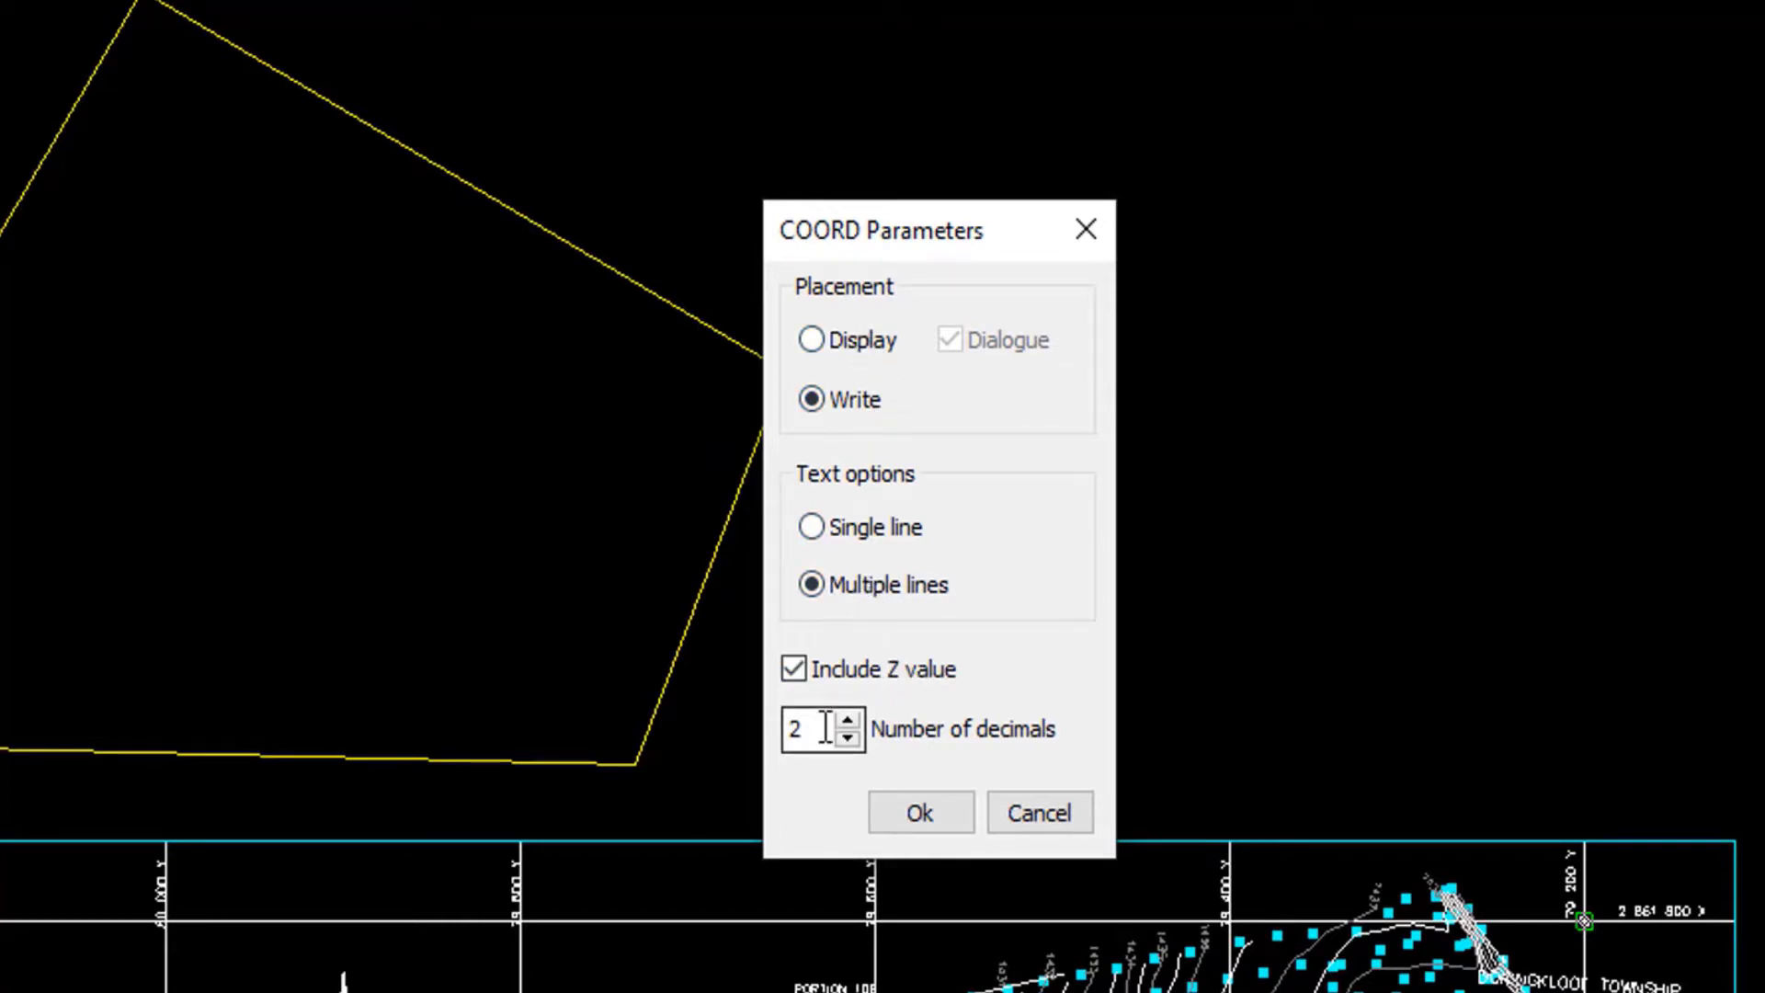
left_click(920, 813)
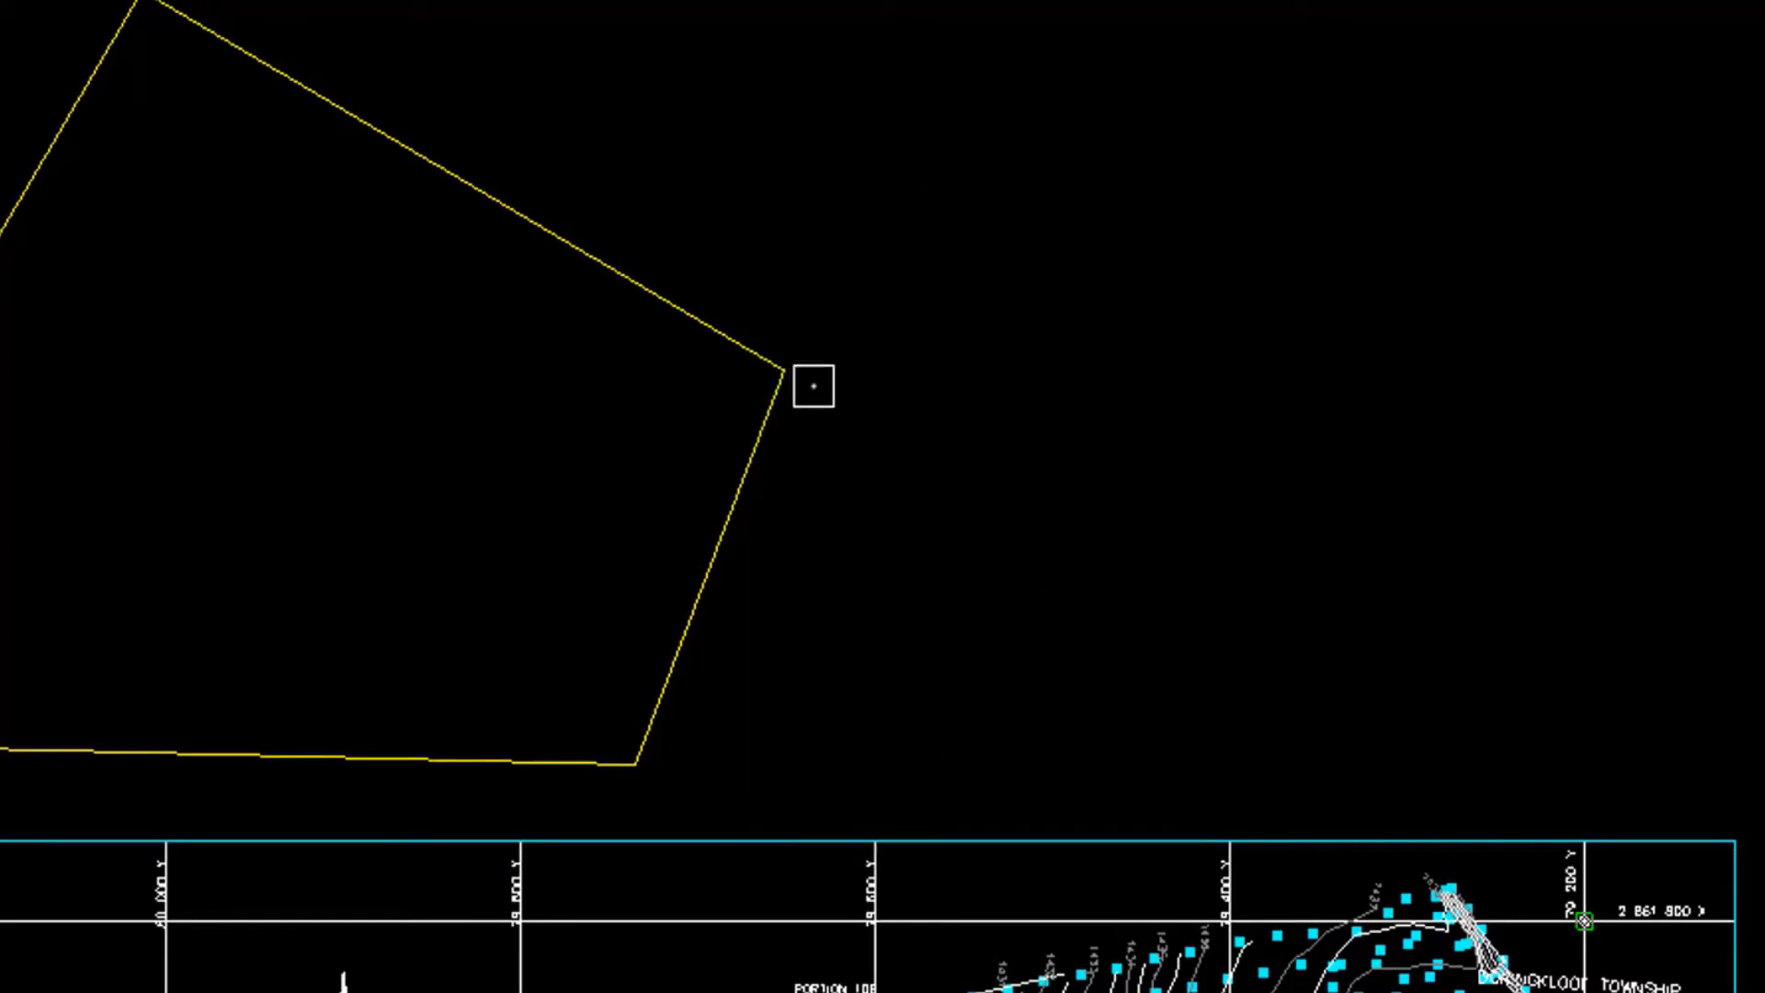
left_click(788, 371)
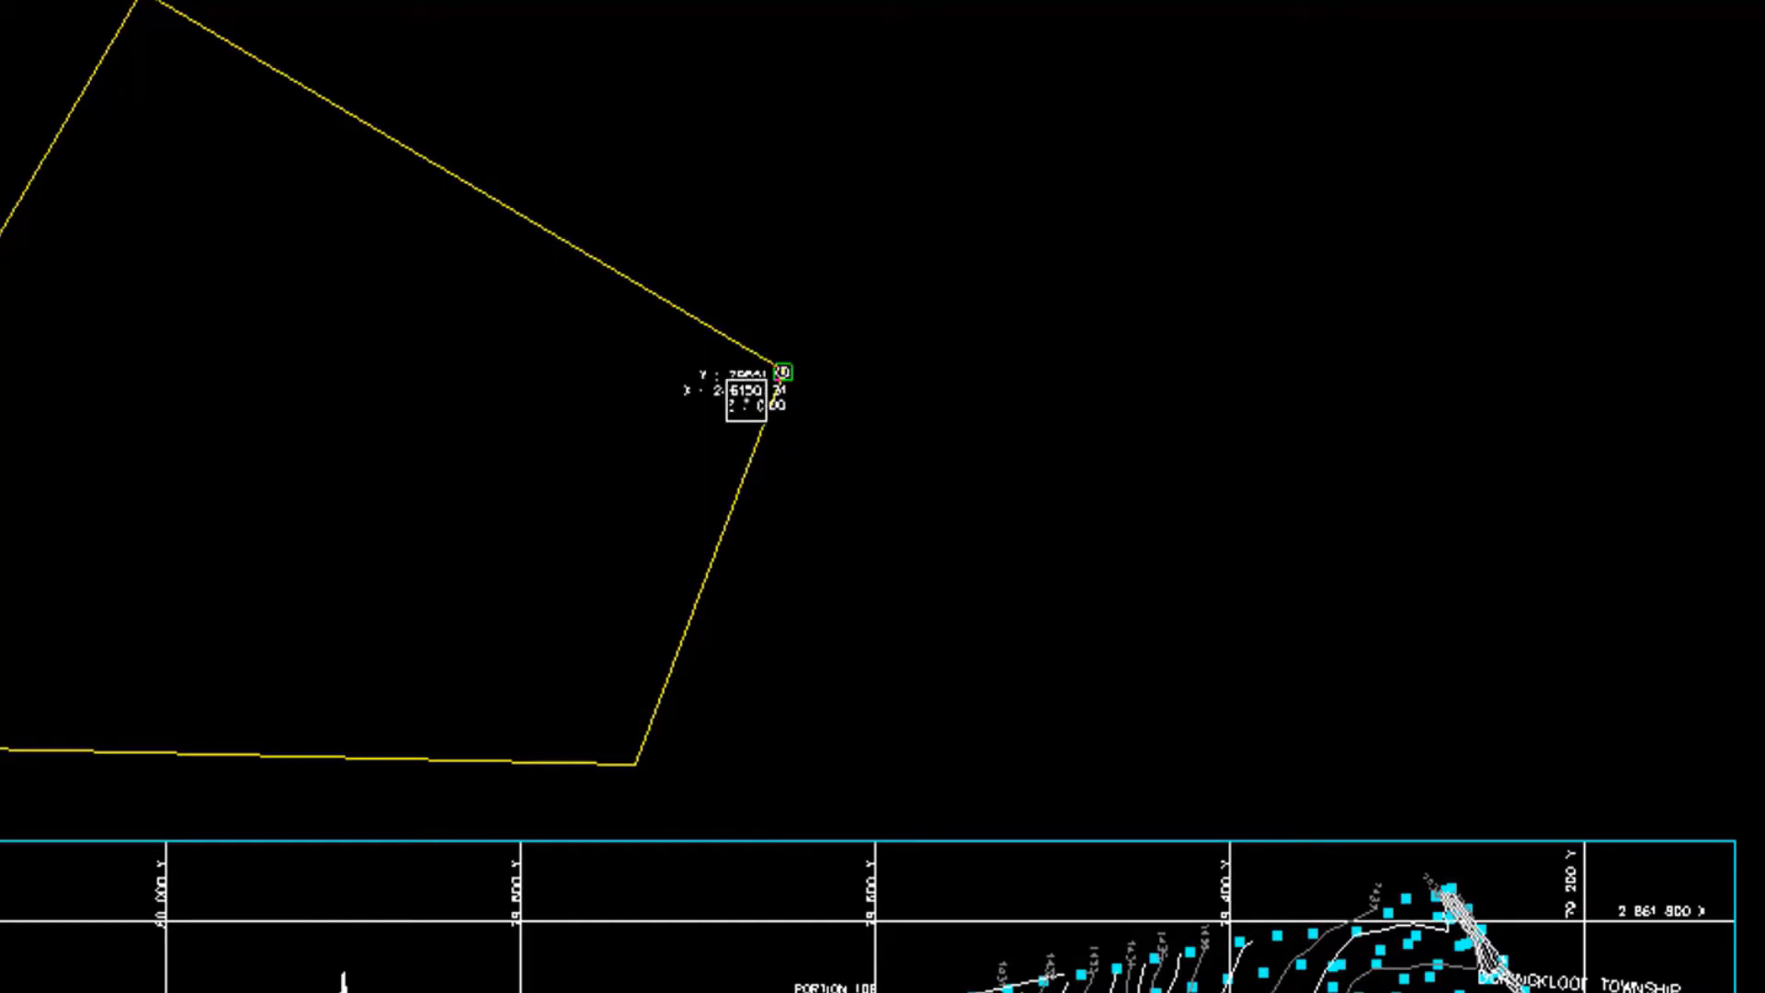
scroll(745, 396, "up", 2)
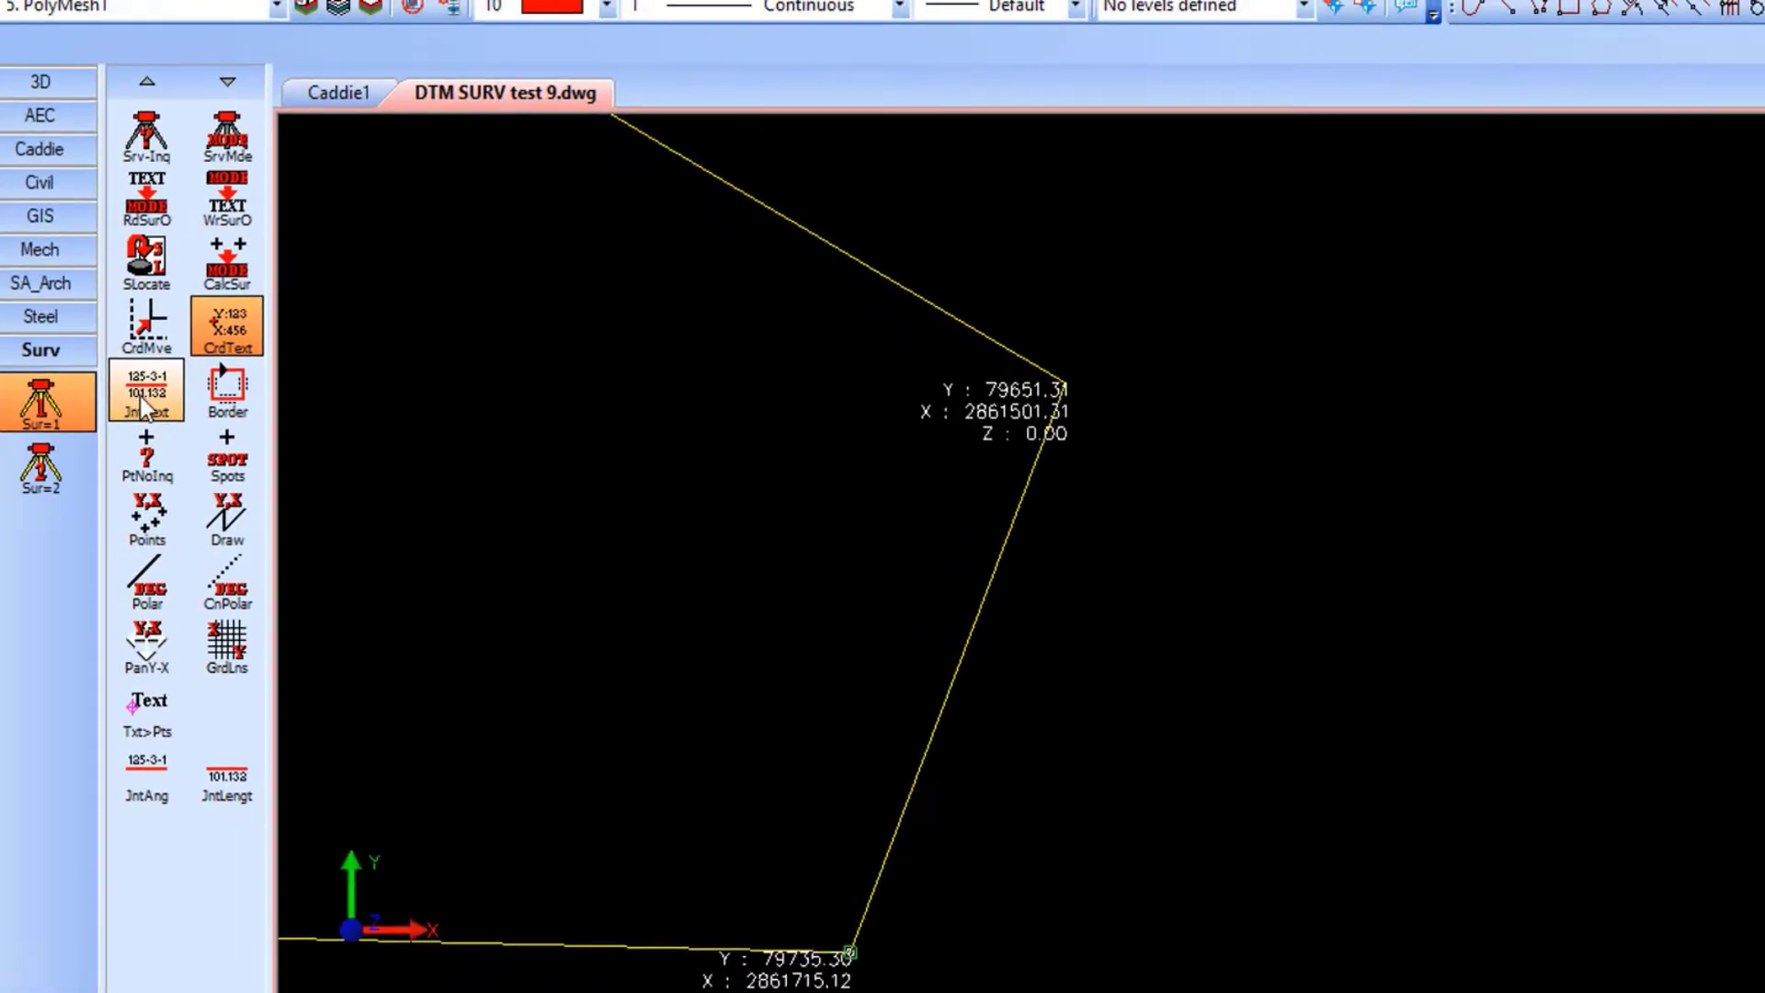
Write a join text on the drawing between two points right of the polygon, with DMS angle and length to 1 decimal
left_click(143, 397)
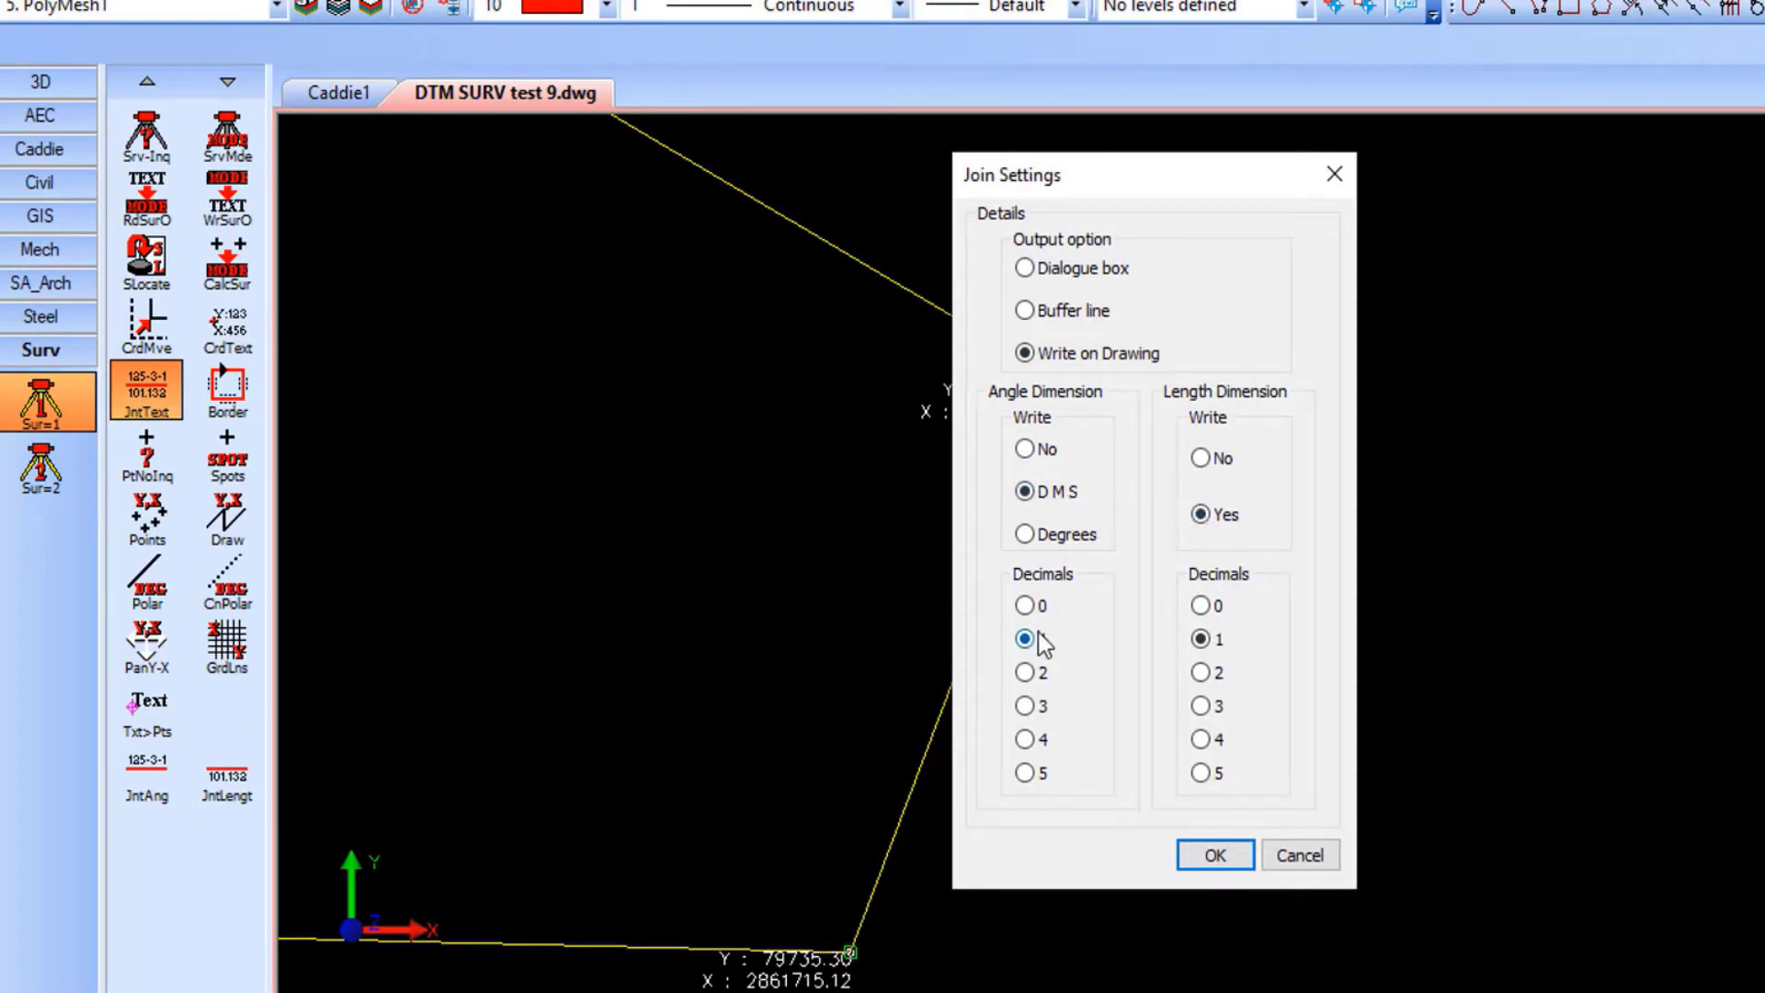
left_click(1214, 855)
left_click(1355, 666)
left_click(1624, 453)
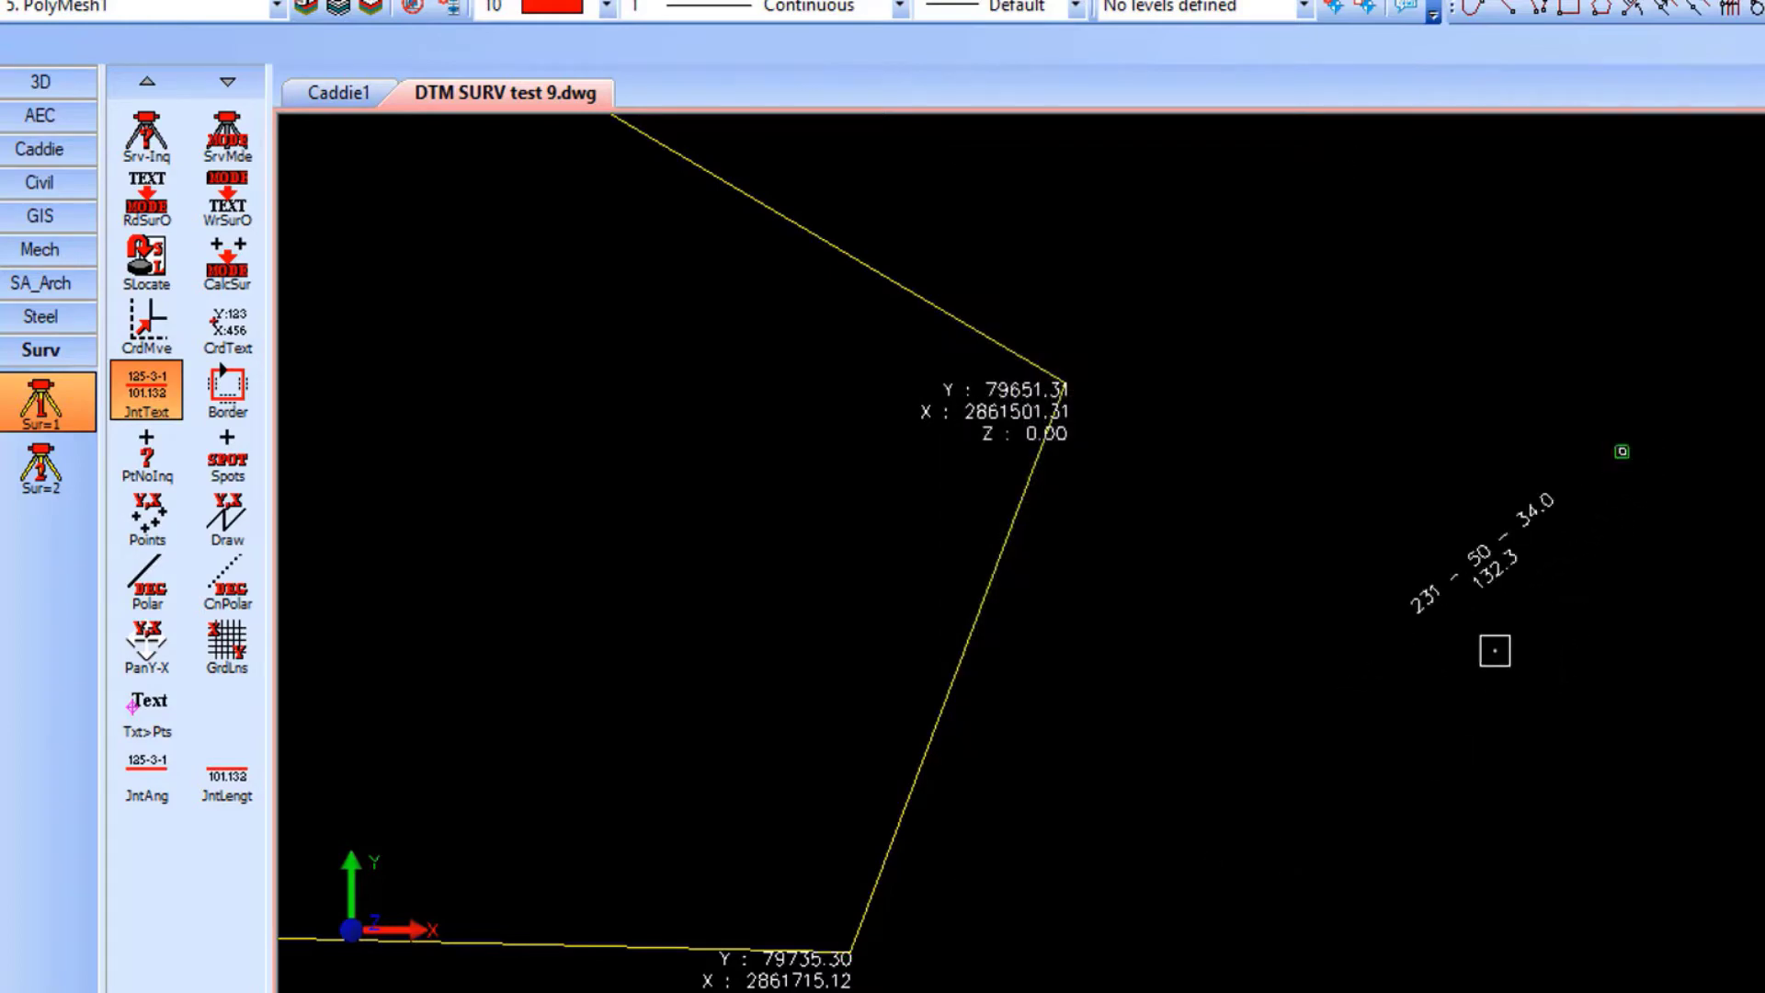
Annotate the yellow polygon's sides with border text showing DMS angles and lengths, both with 0 decimals
scroll(1195, 597, "down", 2)
middle_click_drag(1171, 595, 1260, 544)
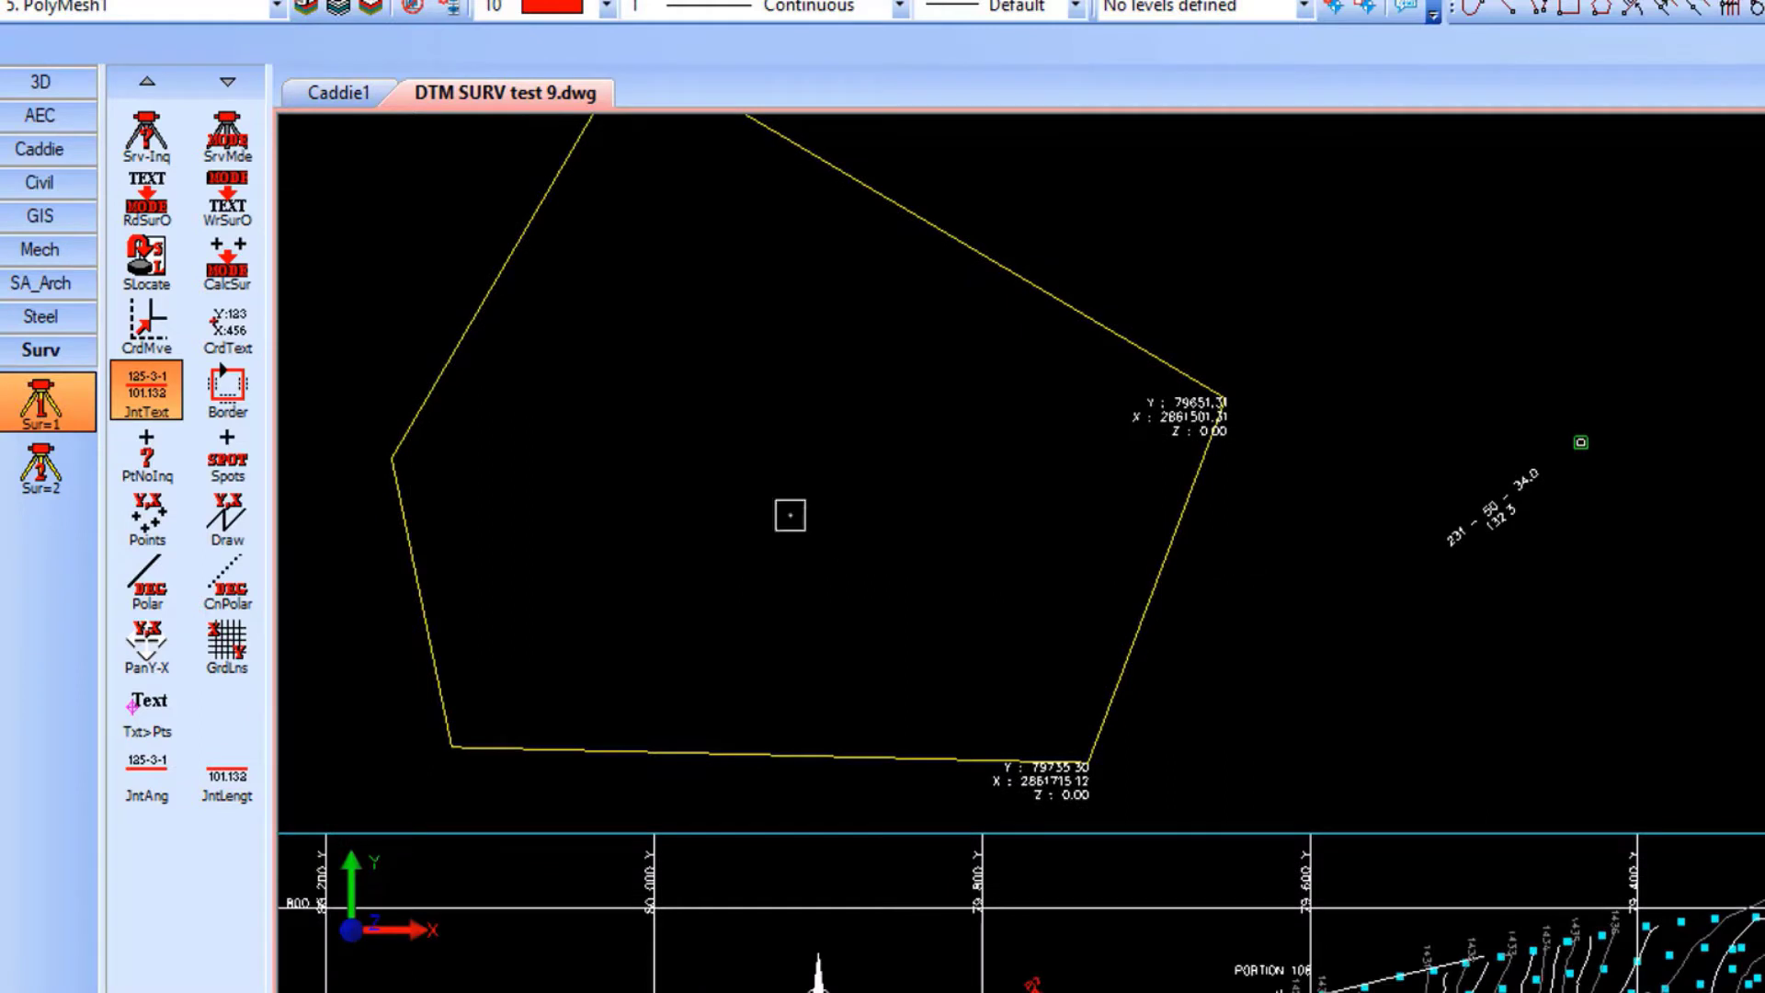
middle_click_drag(713, 520, 776, 575)
left_click(228, 405)
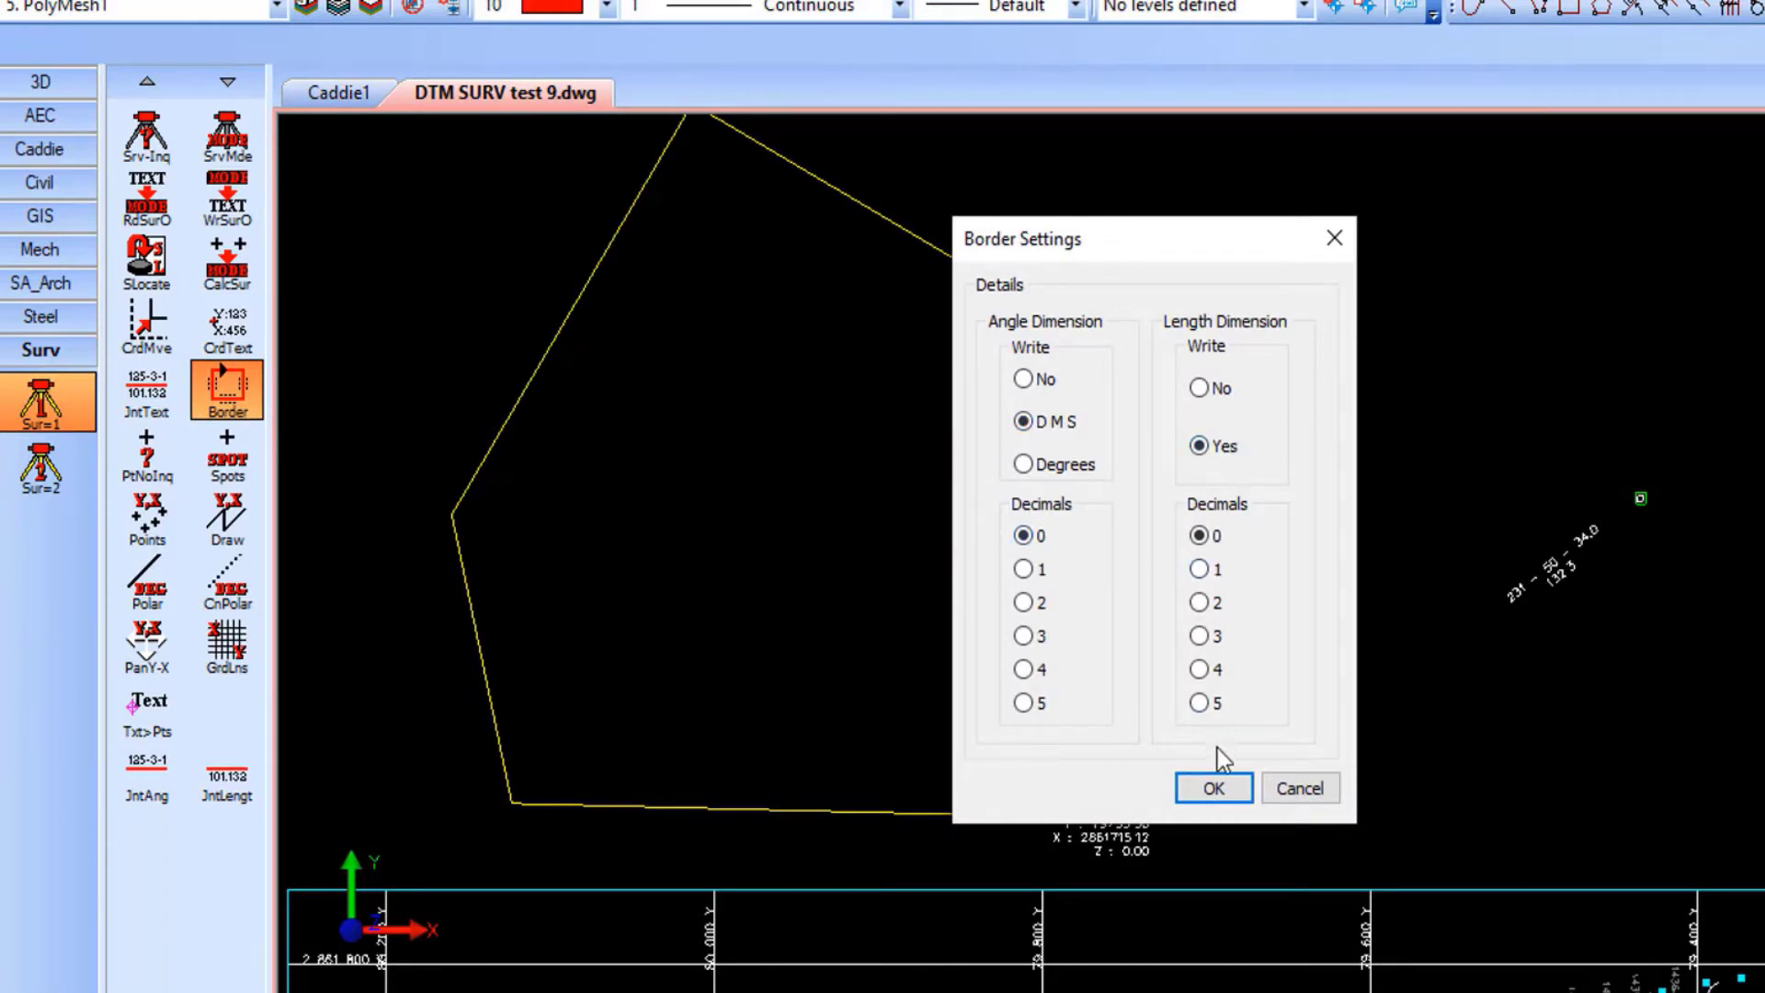
left_click(1215, 789)
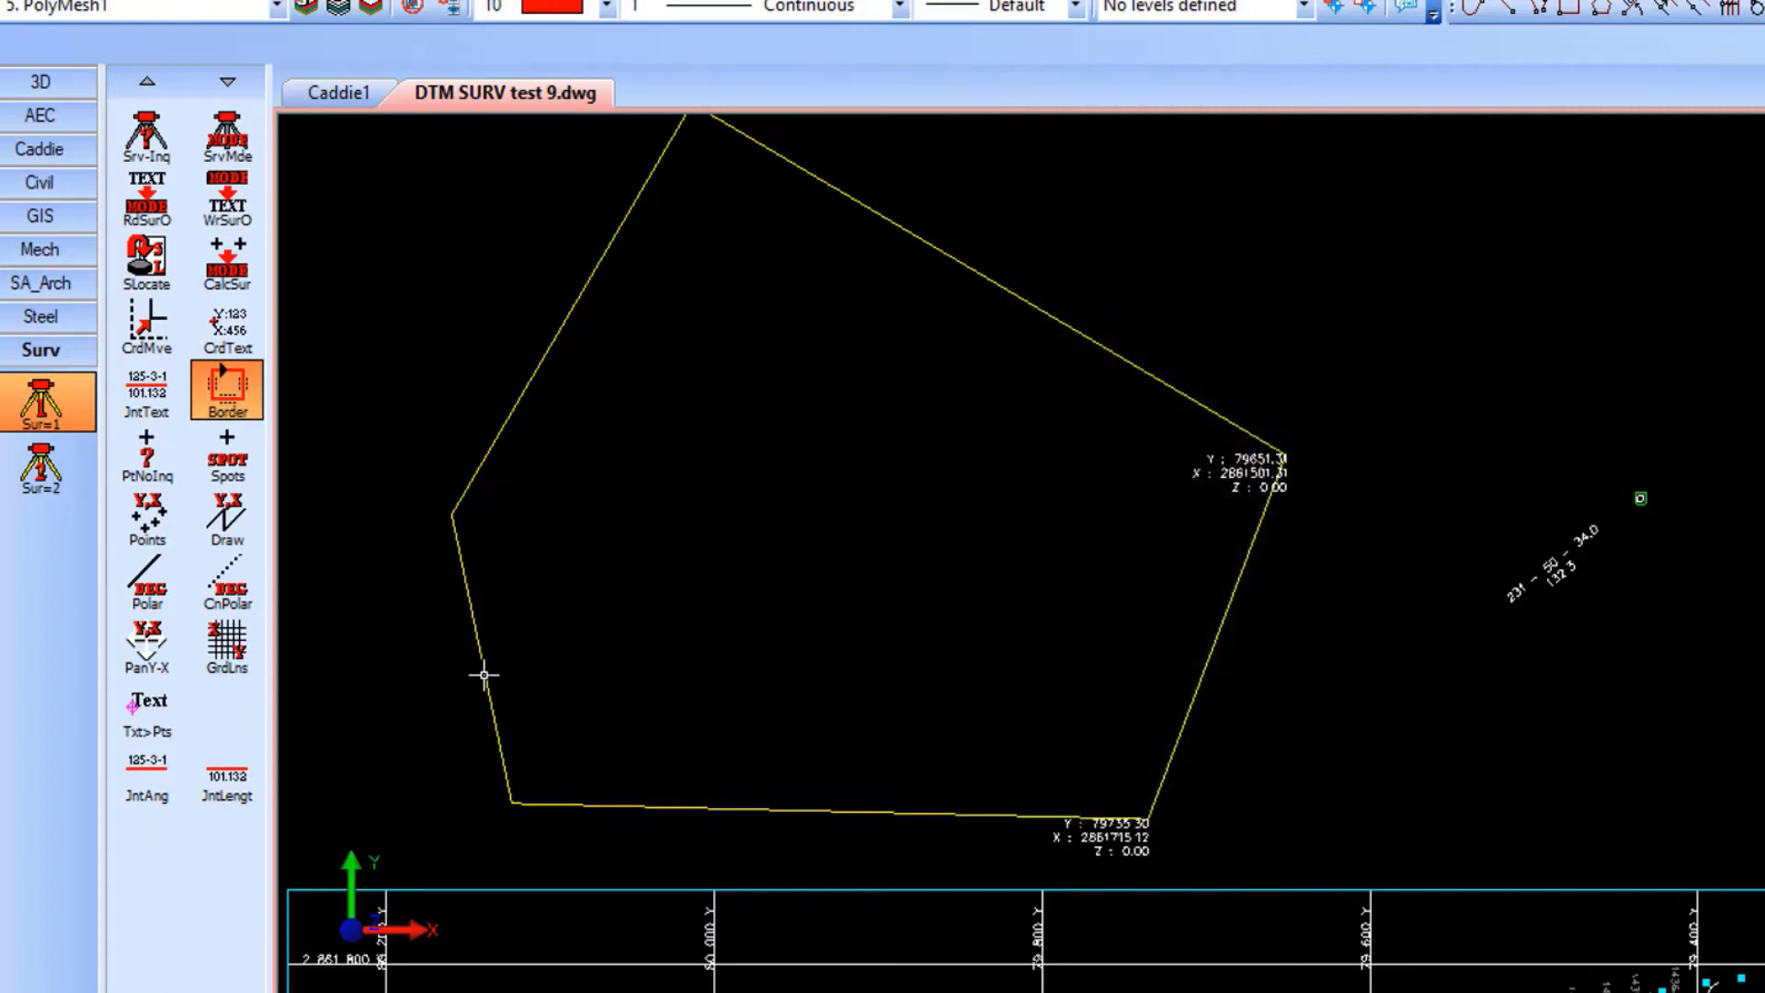
left_click(464, 593)
scroll(995, 275, "up", 3)
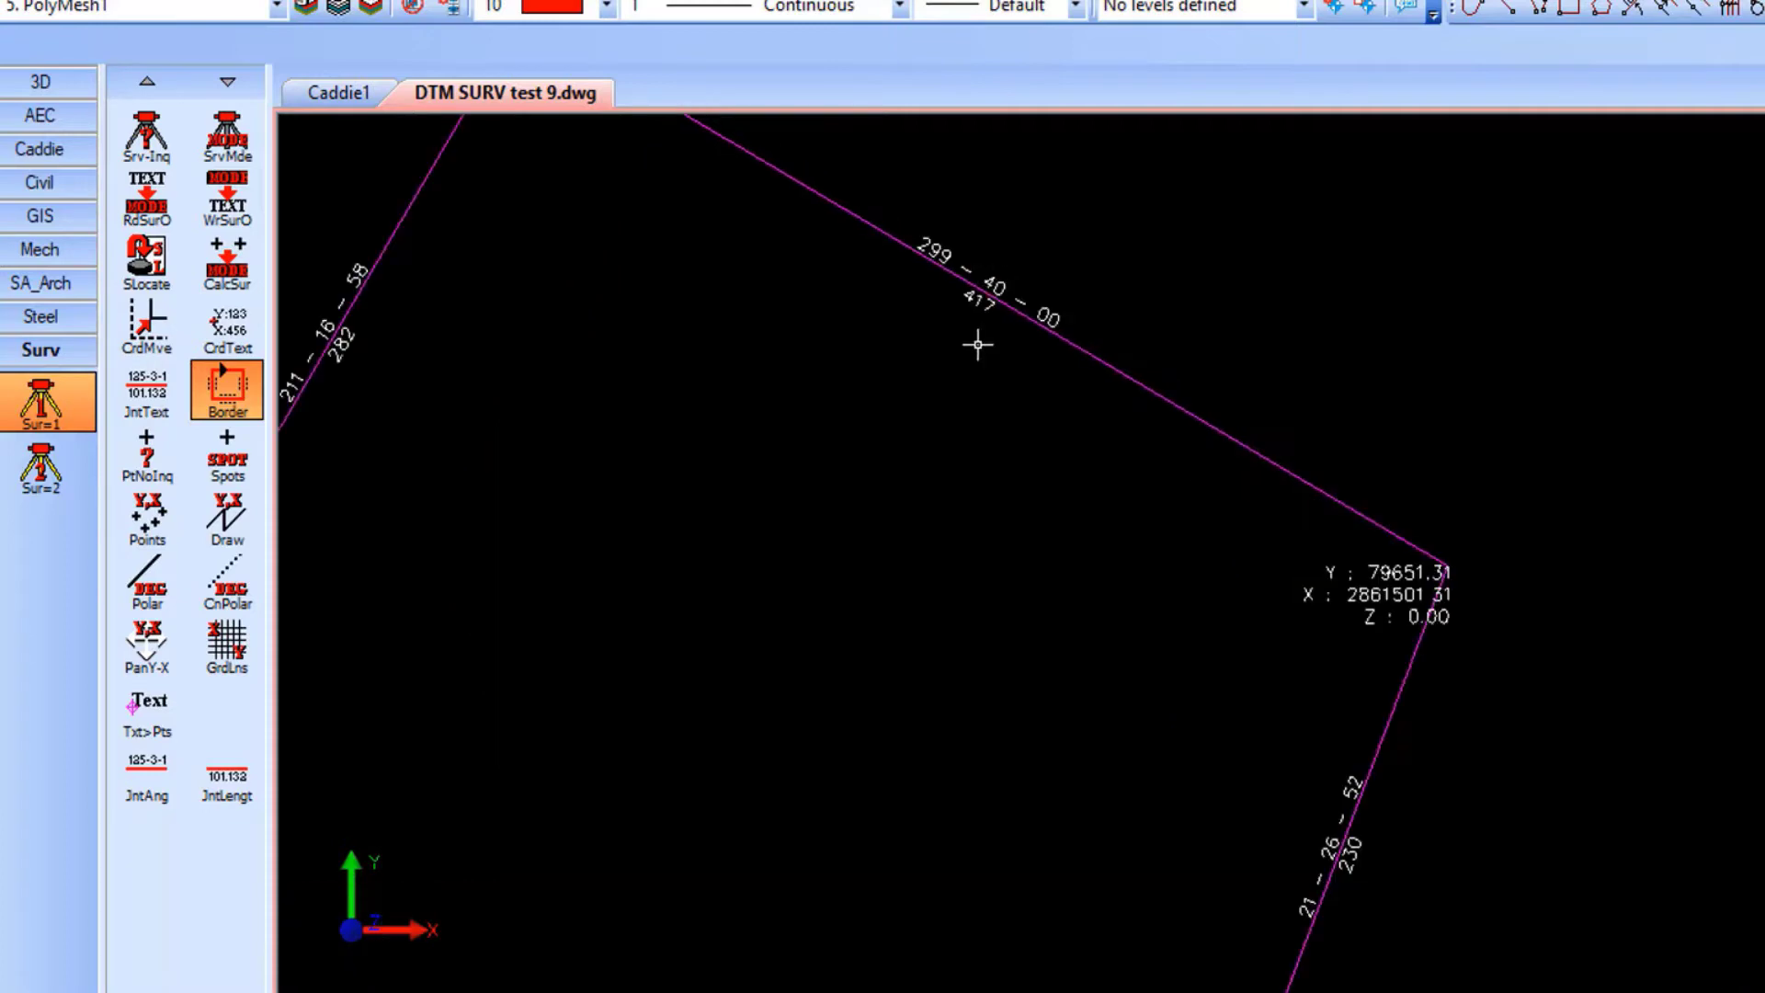
scroll(976, 340, "down", 2)
key("Escape")
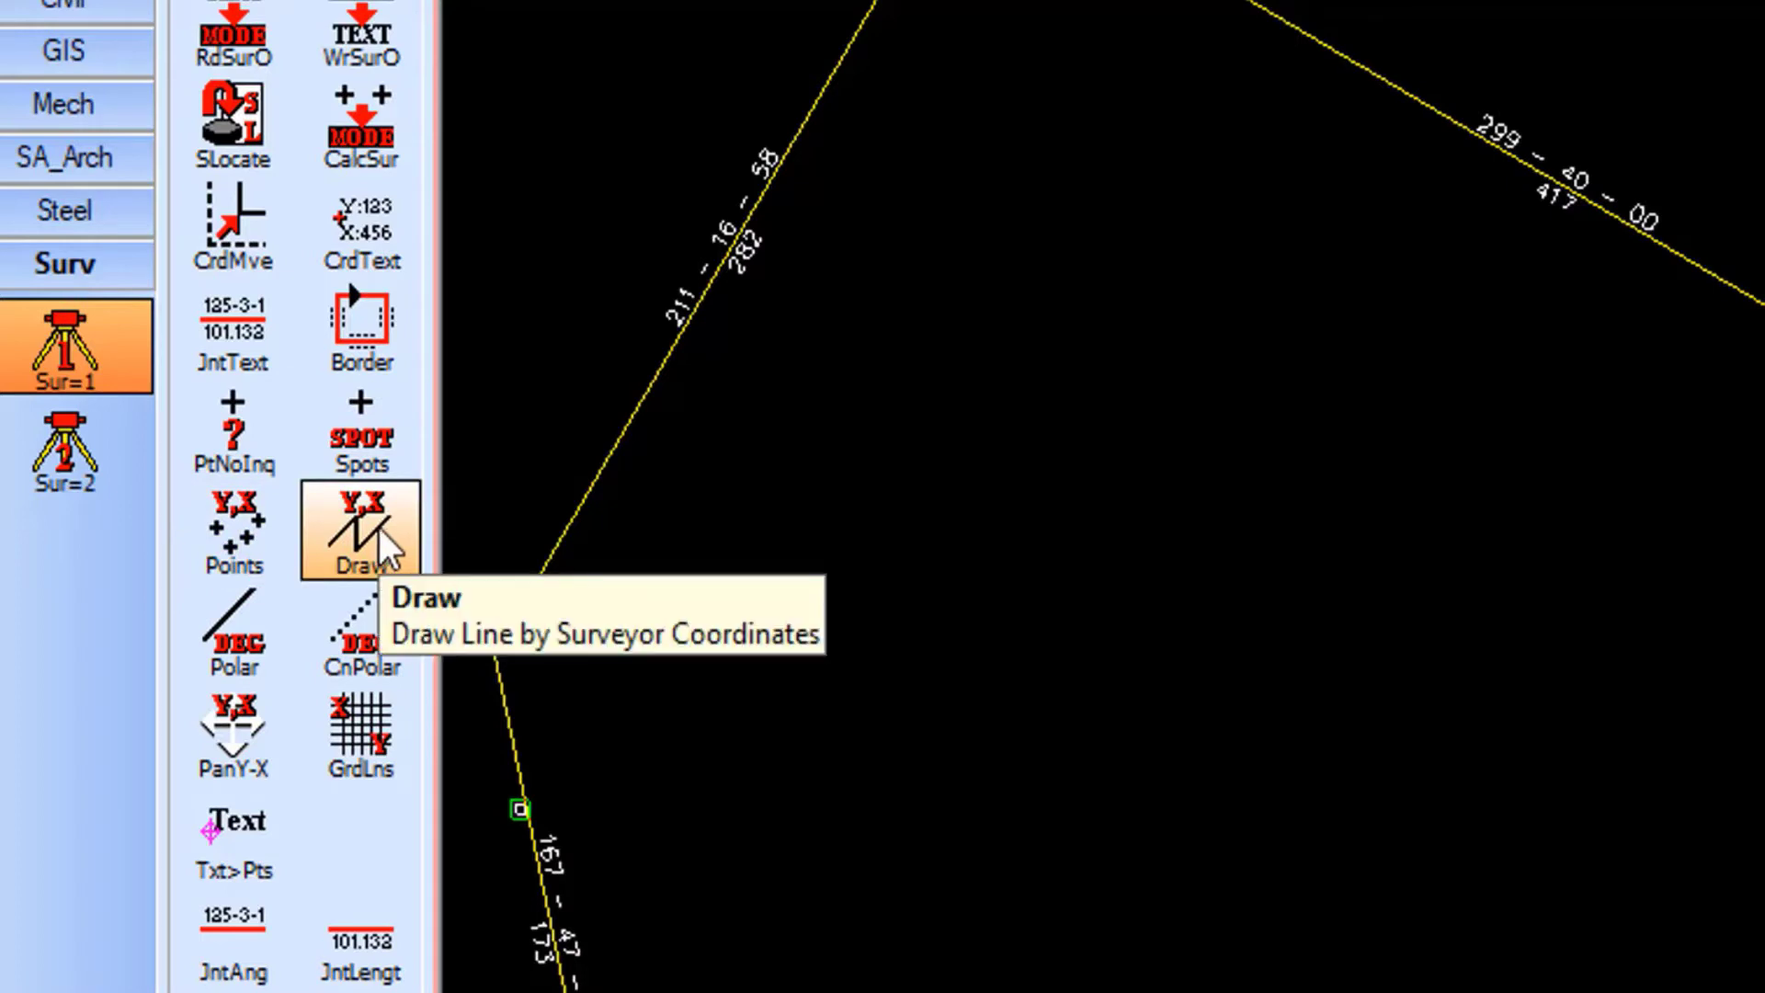
Draw a polar line from a point above the polygon's right corner at angle 230-09-00 and distance 125
left_click(228, 652)
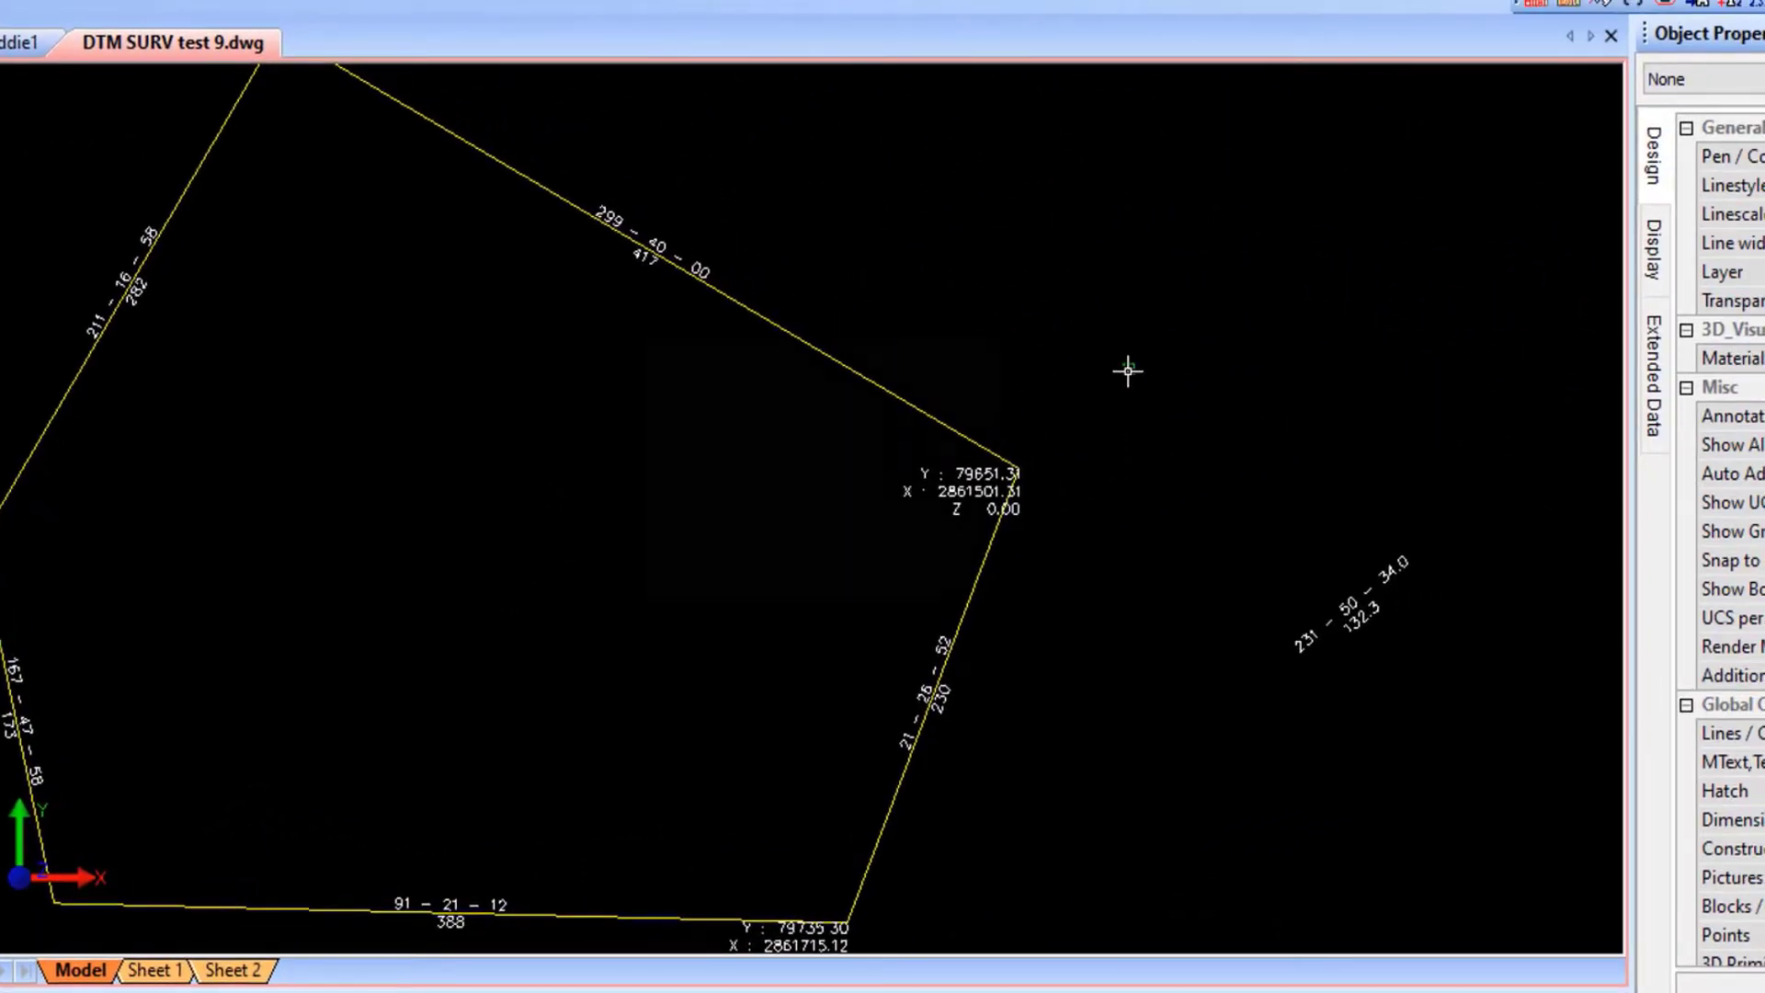
left_click(1128, 371)
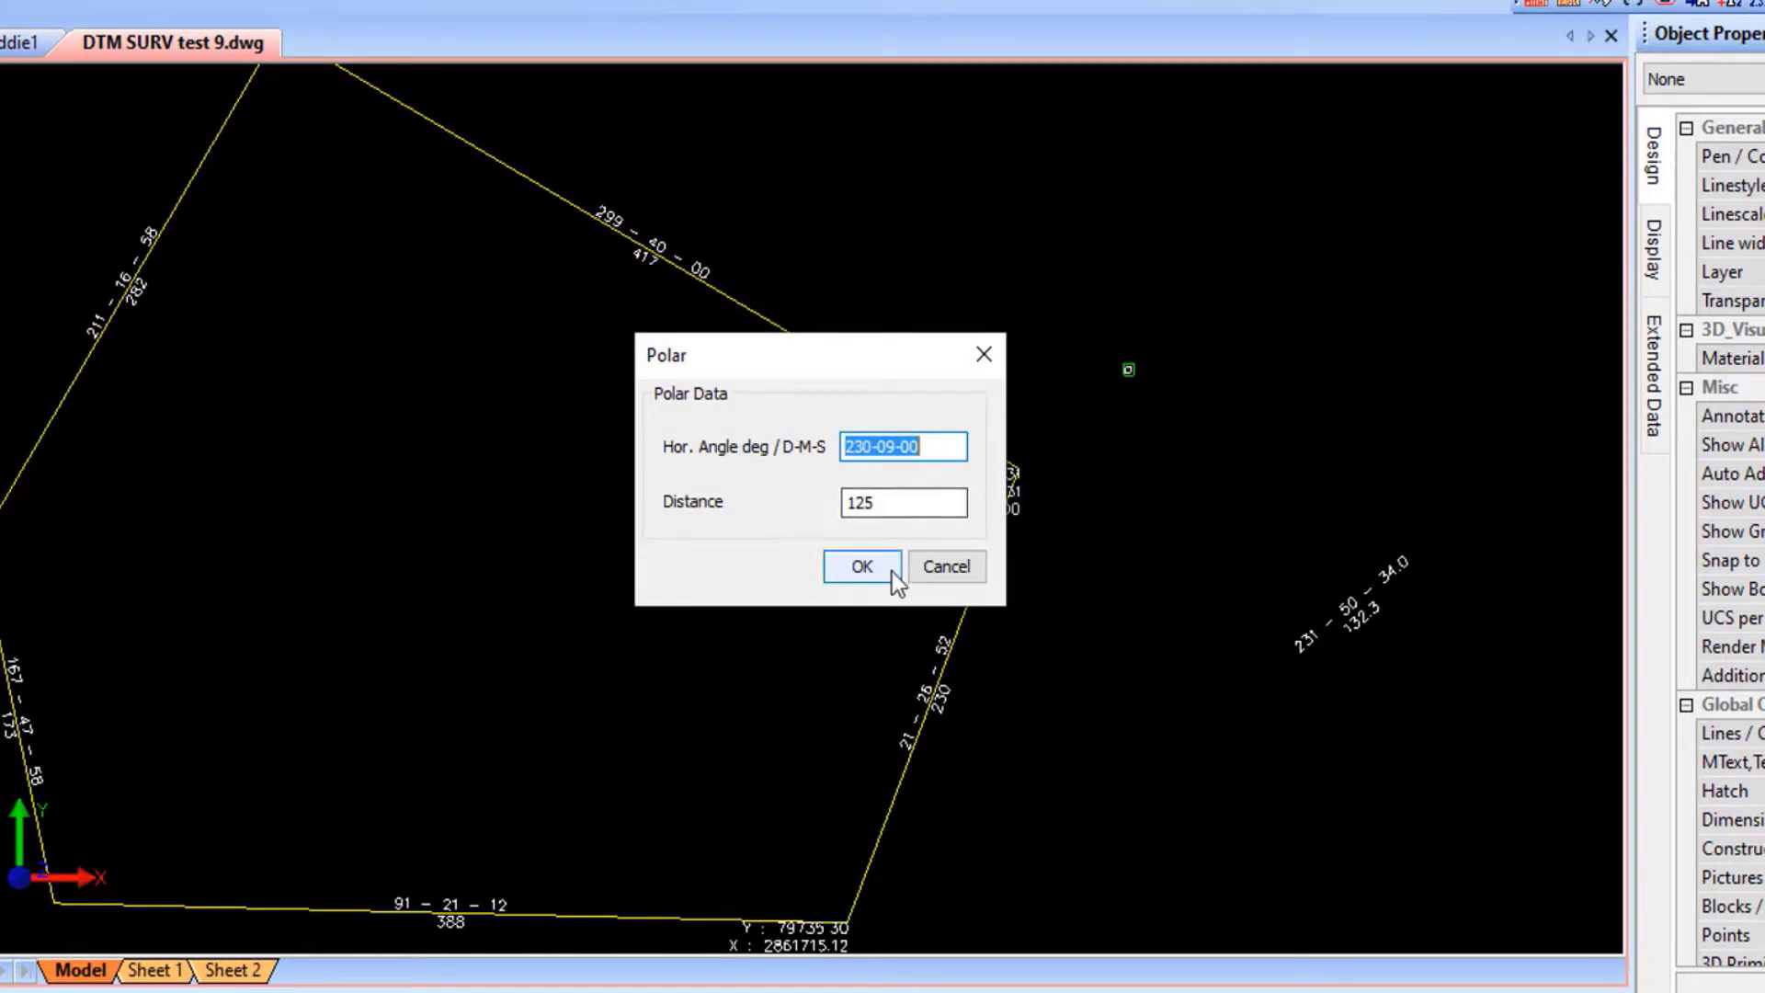
left_click(864, 567)
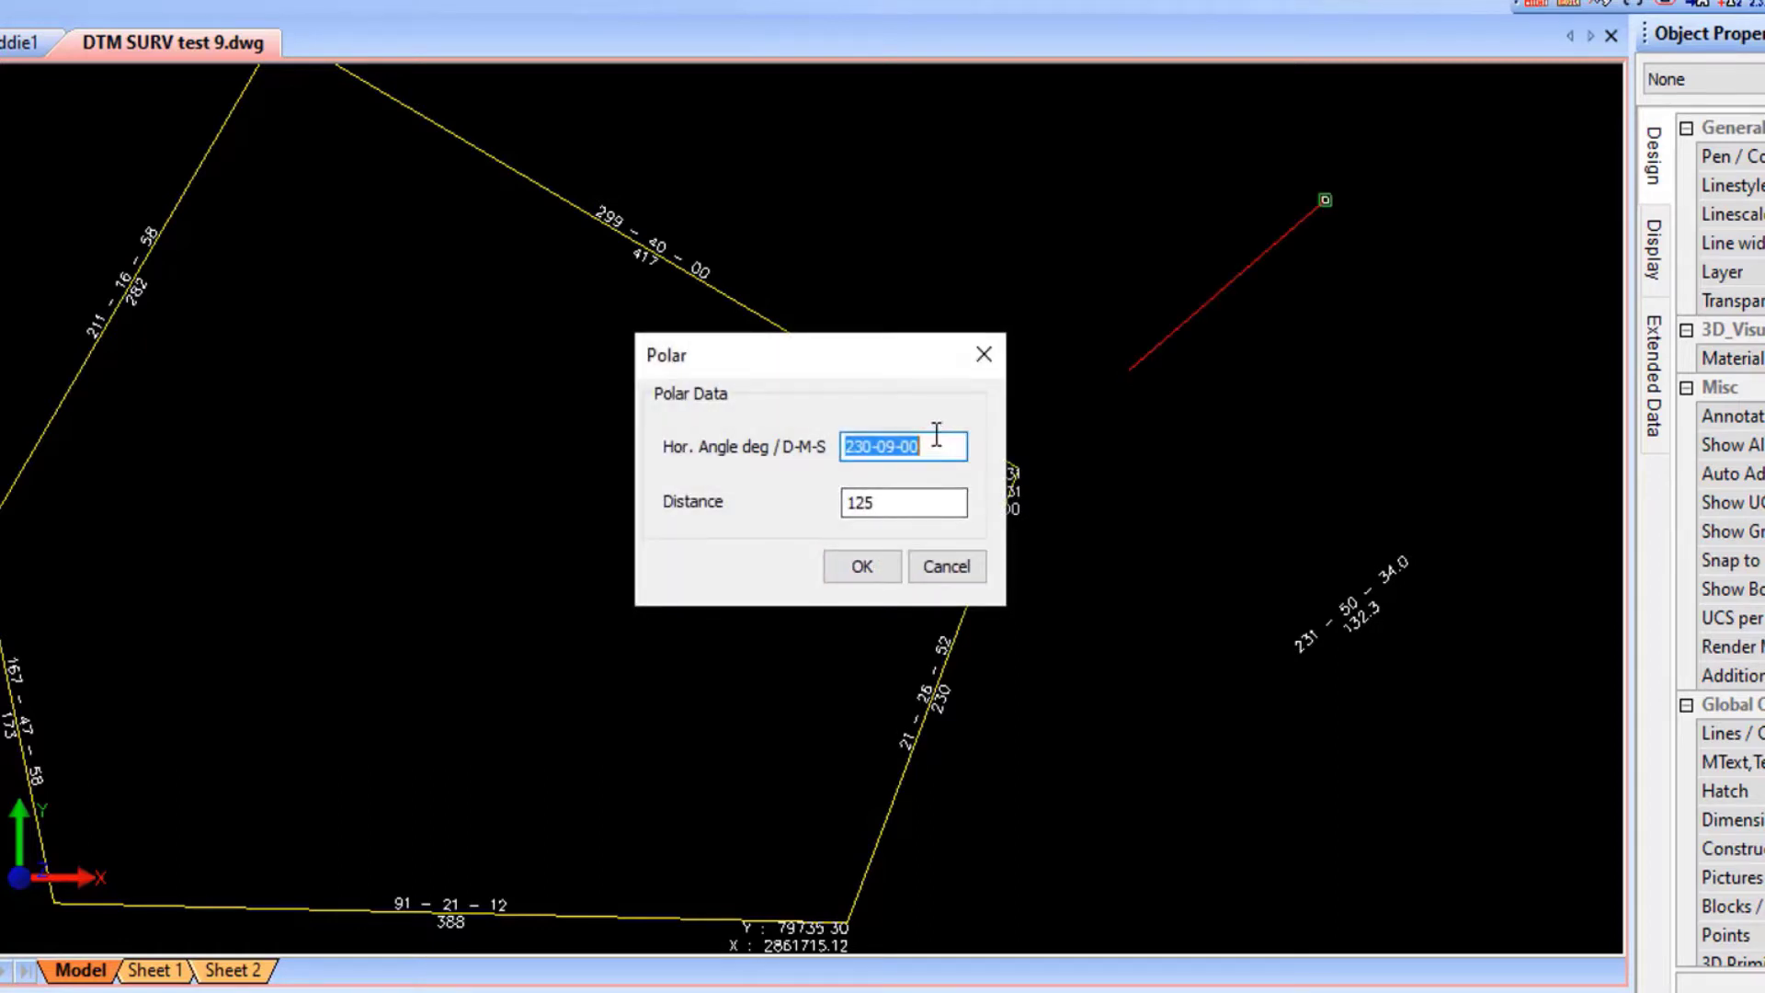
Continue the polar line with a second segment at angle 125-00-09 and distance 65, ending the chain there
type("125-00-09")
key("Tab")
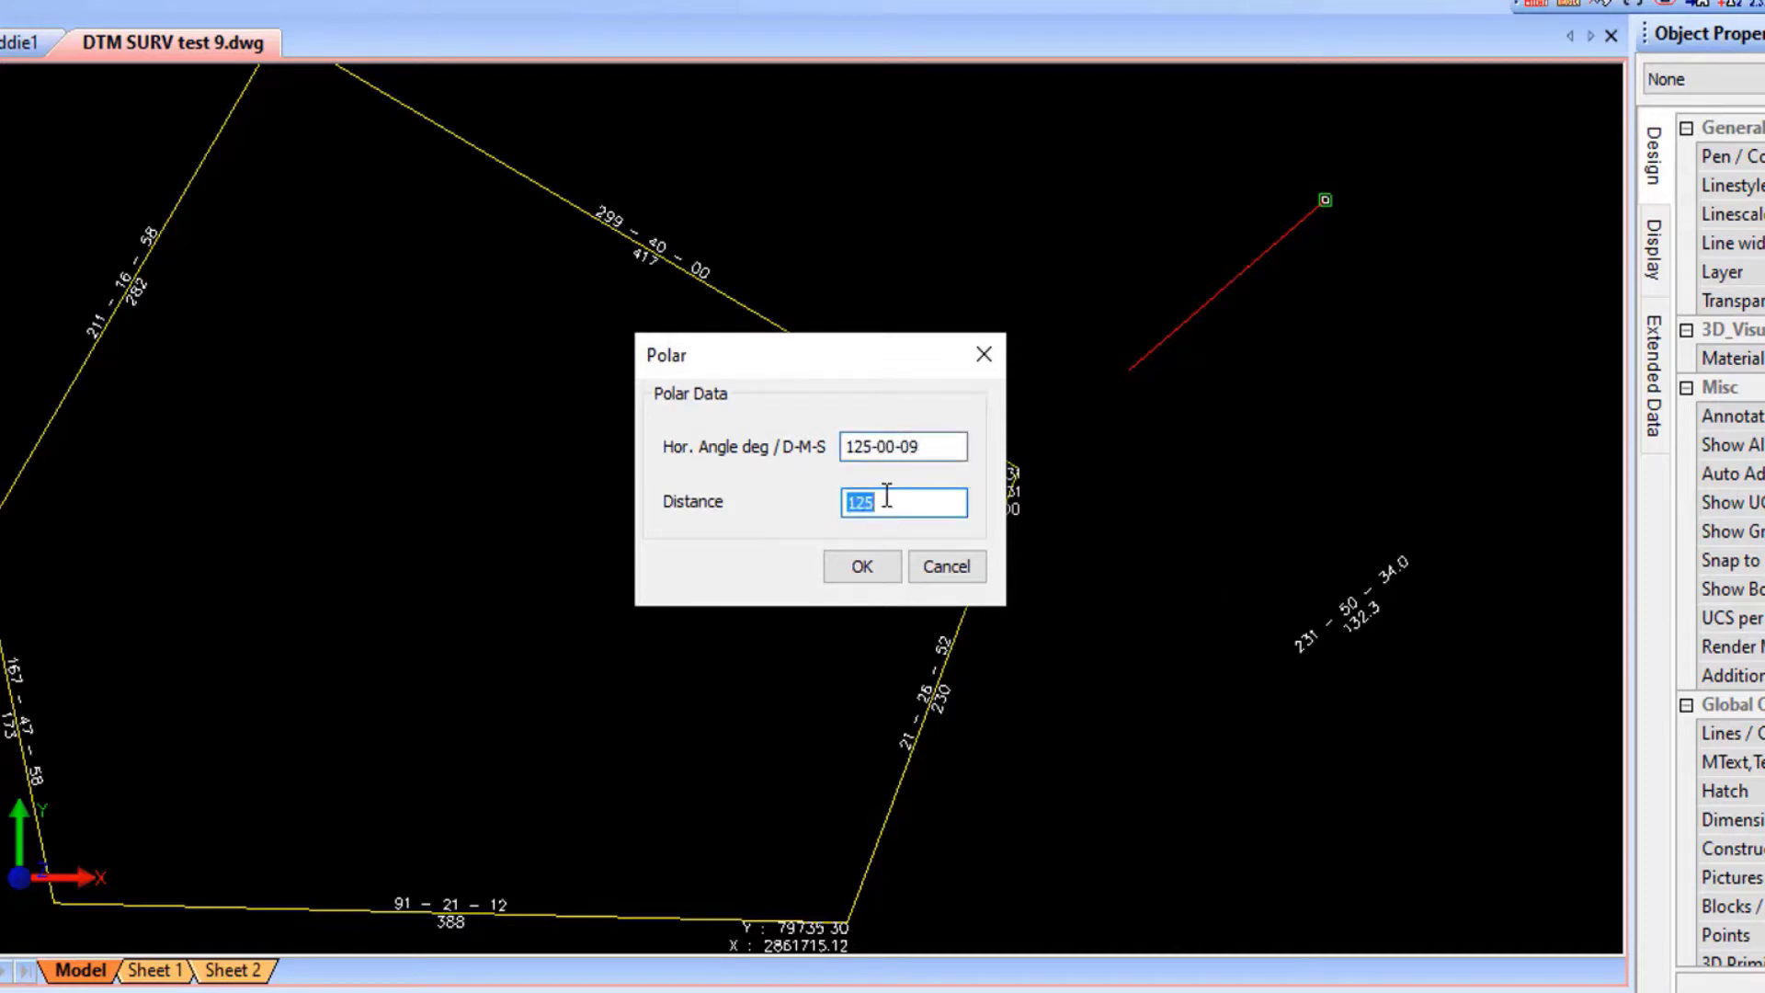
type("65")
left_click(862, 567)
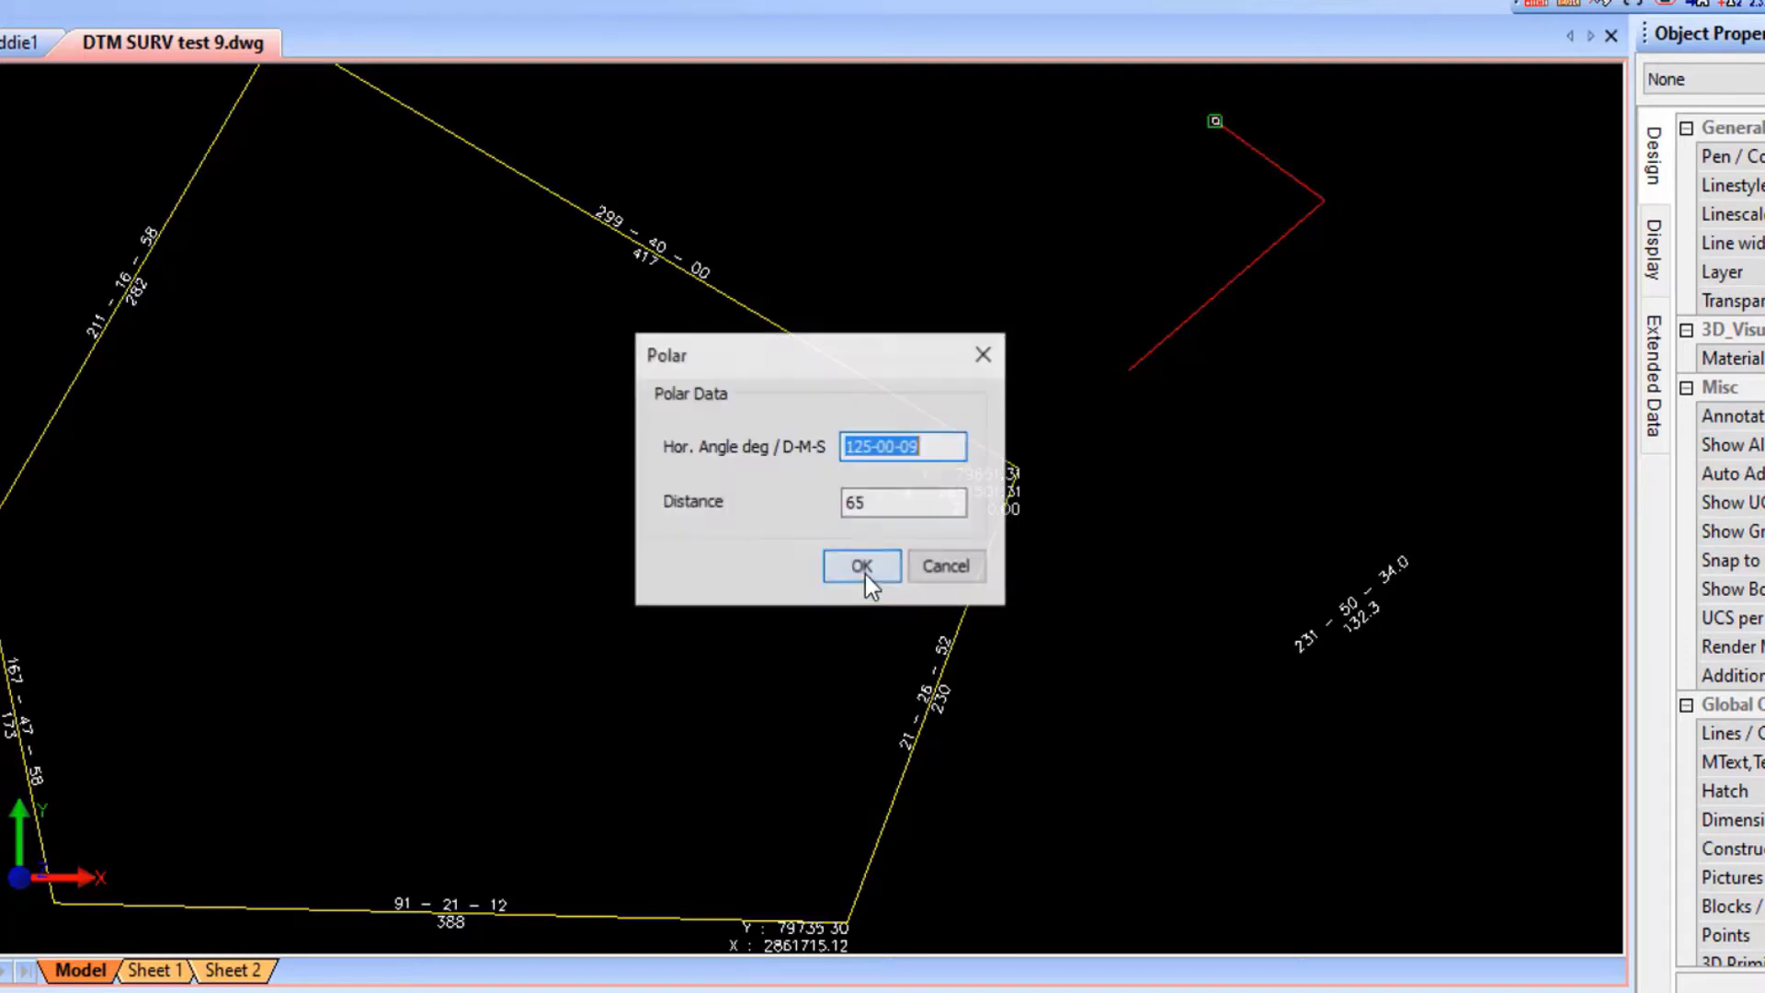
left_click(939, 568)
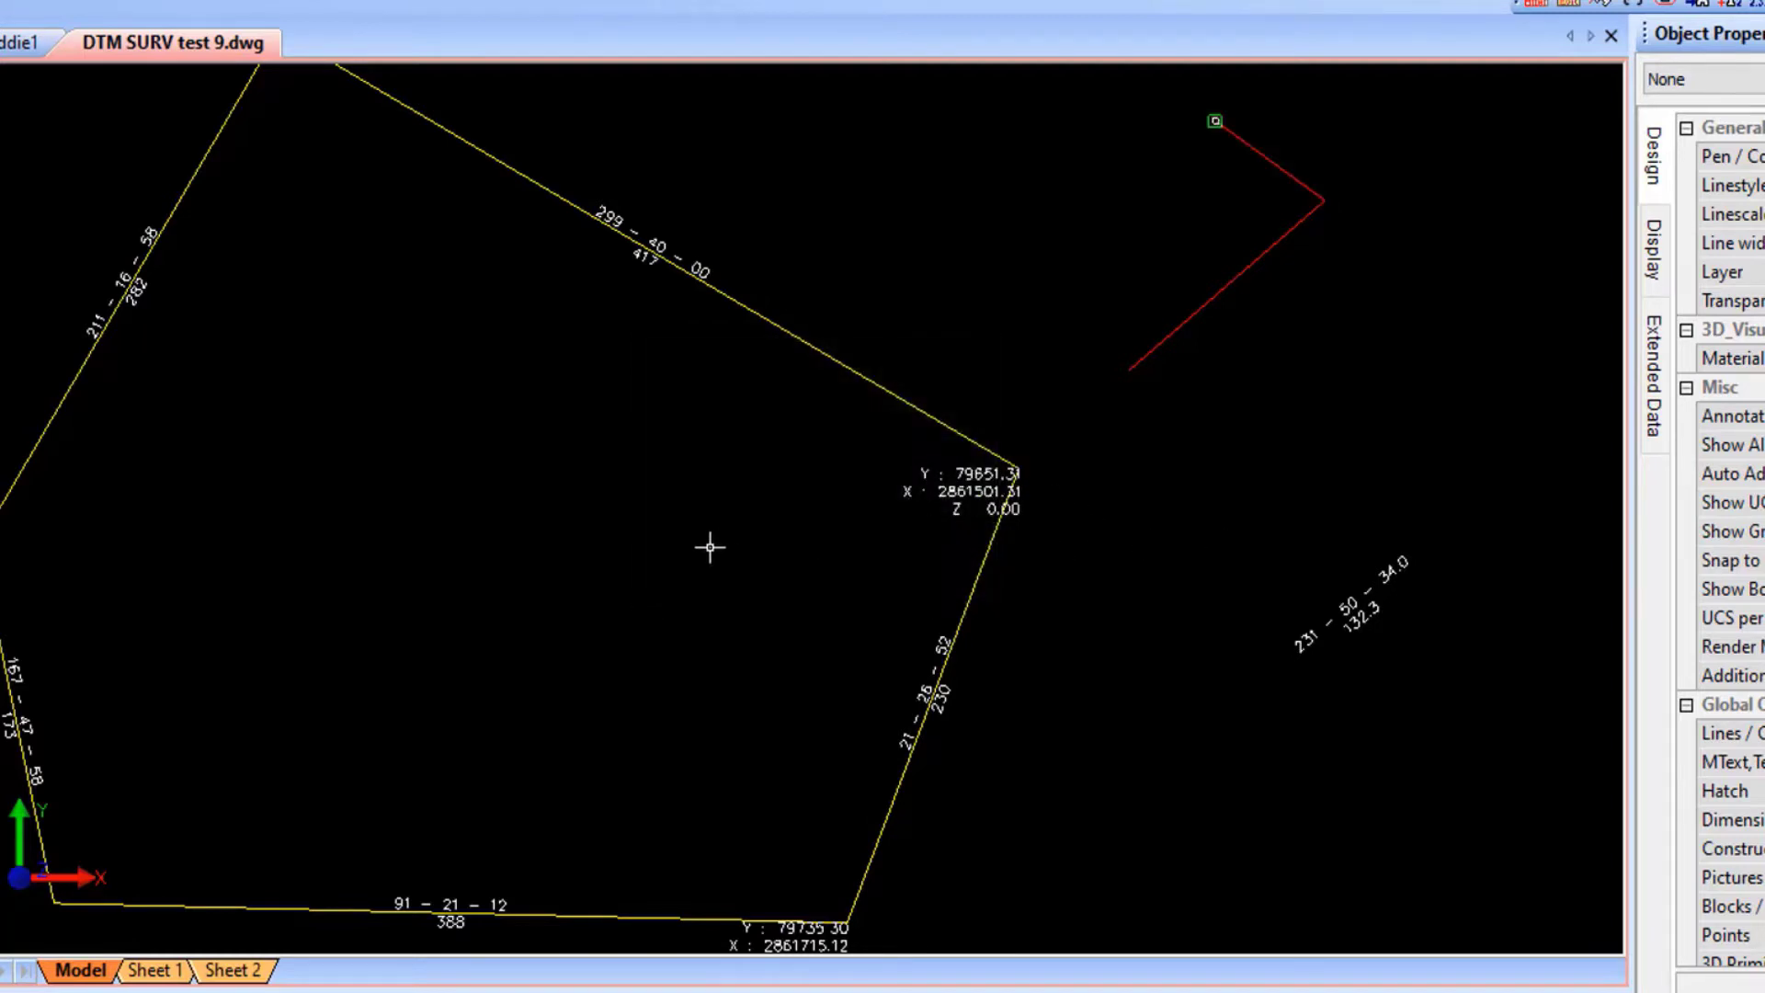
Draw survey grid lines with spacing 100 and 1 decimal over a rectangular area enclosing the yellow polygon
scroll(594, 440, "down", 5)
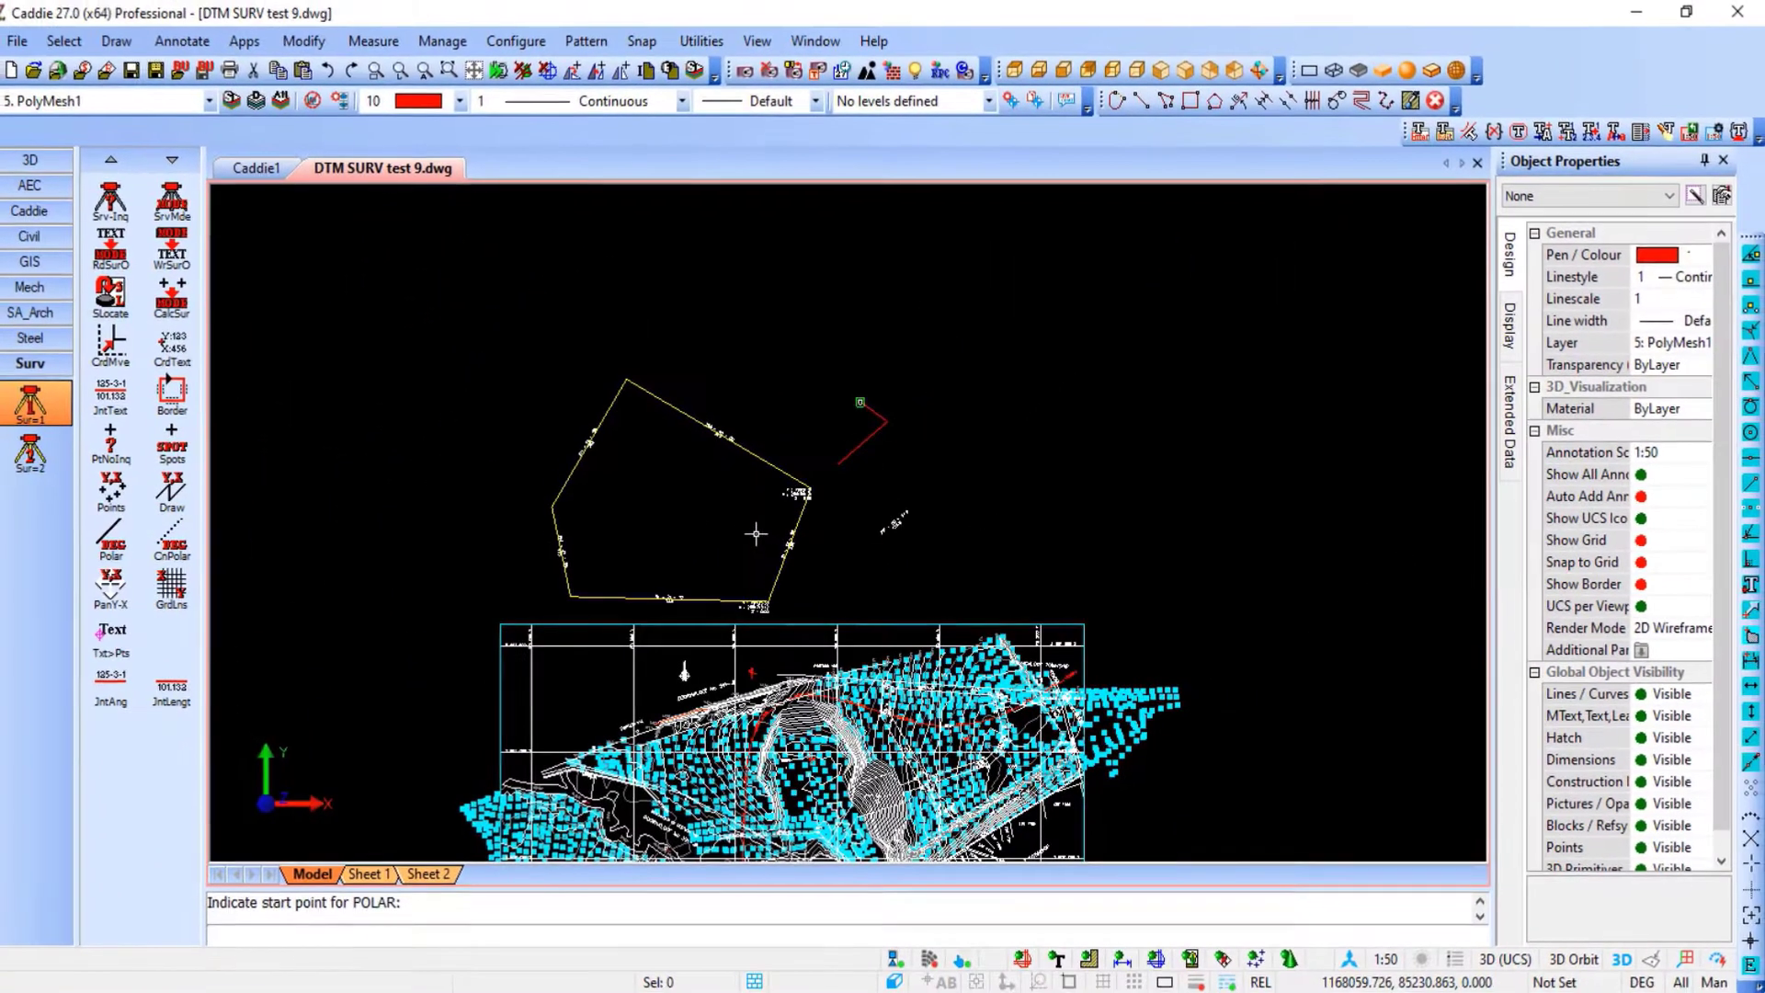
middle_click_drag(665, 522, 667, 315)
scroll(605, 541, "up", 6)
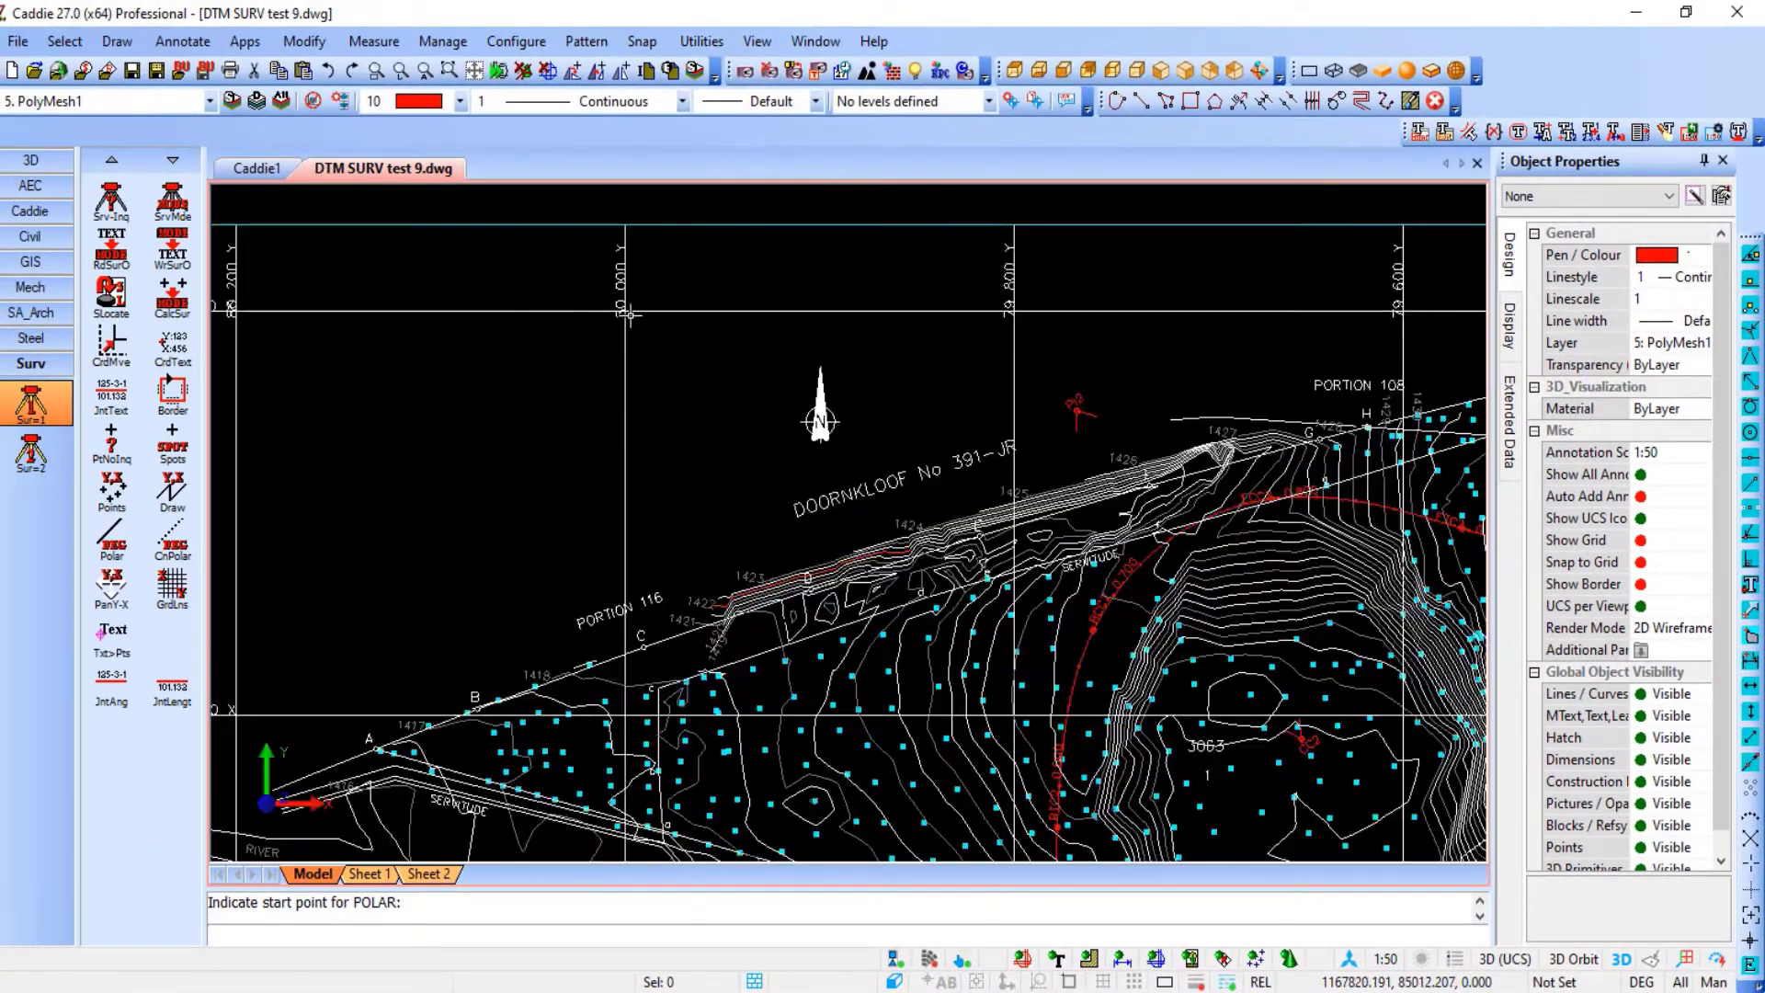
scroll(631, 315, "down", 3)
scroll(631, 316, "down", 2)
middle_click_drag(630, 316, 672, 535)
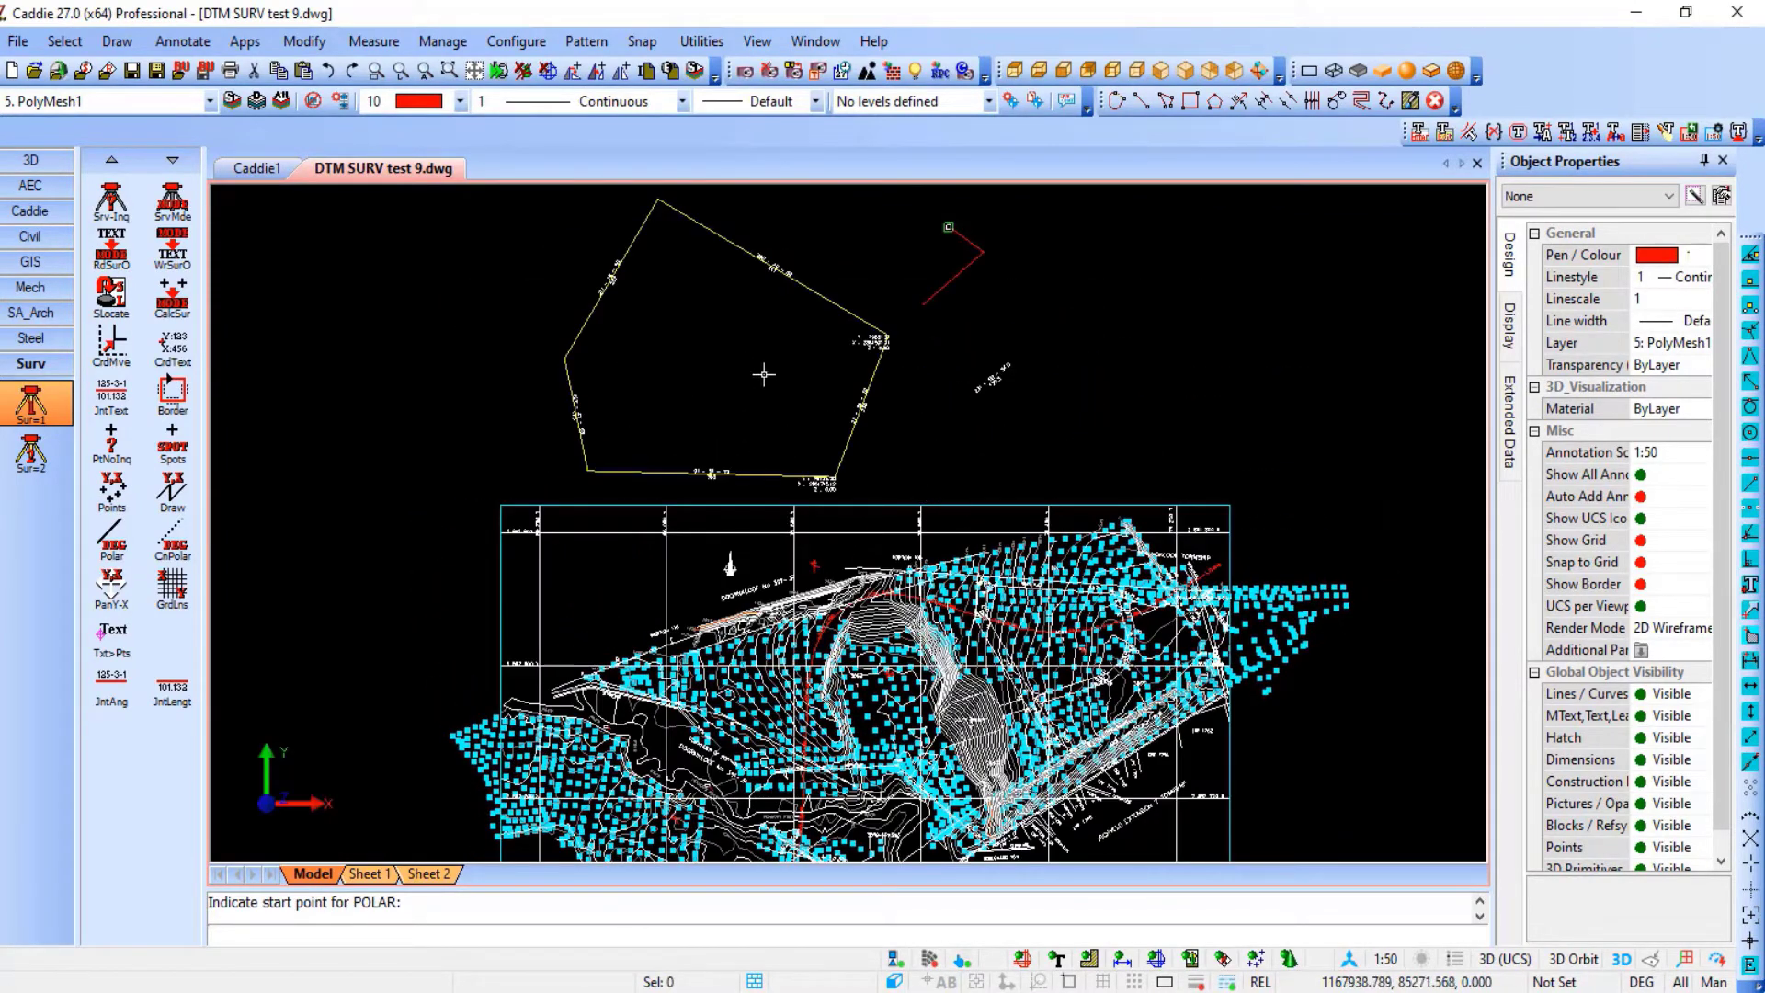
left_click(172, 587)
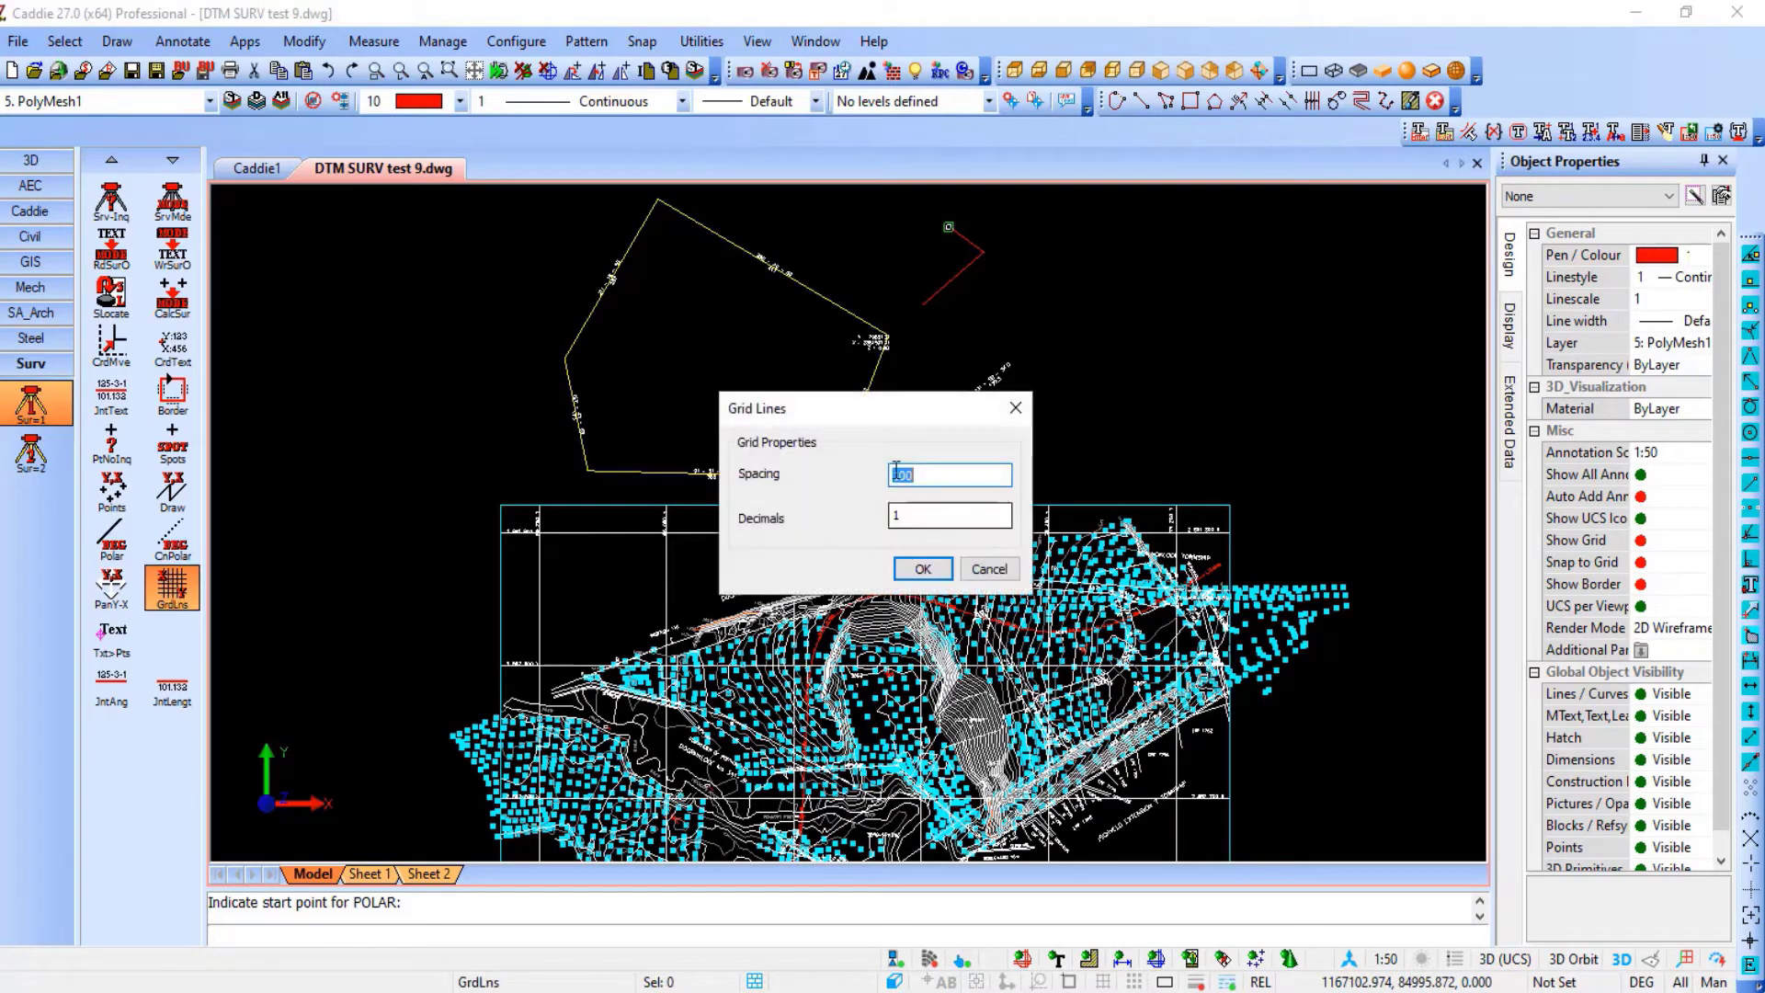
left_click(921, 571)
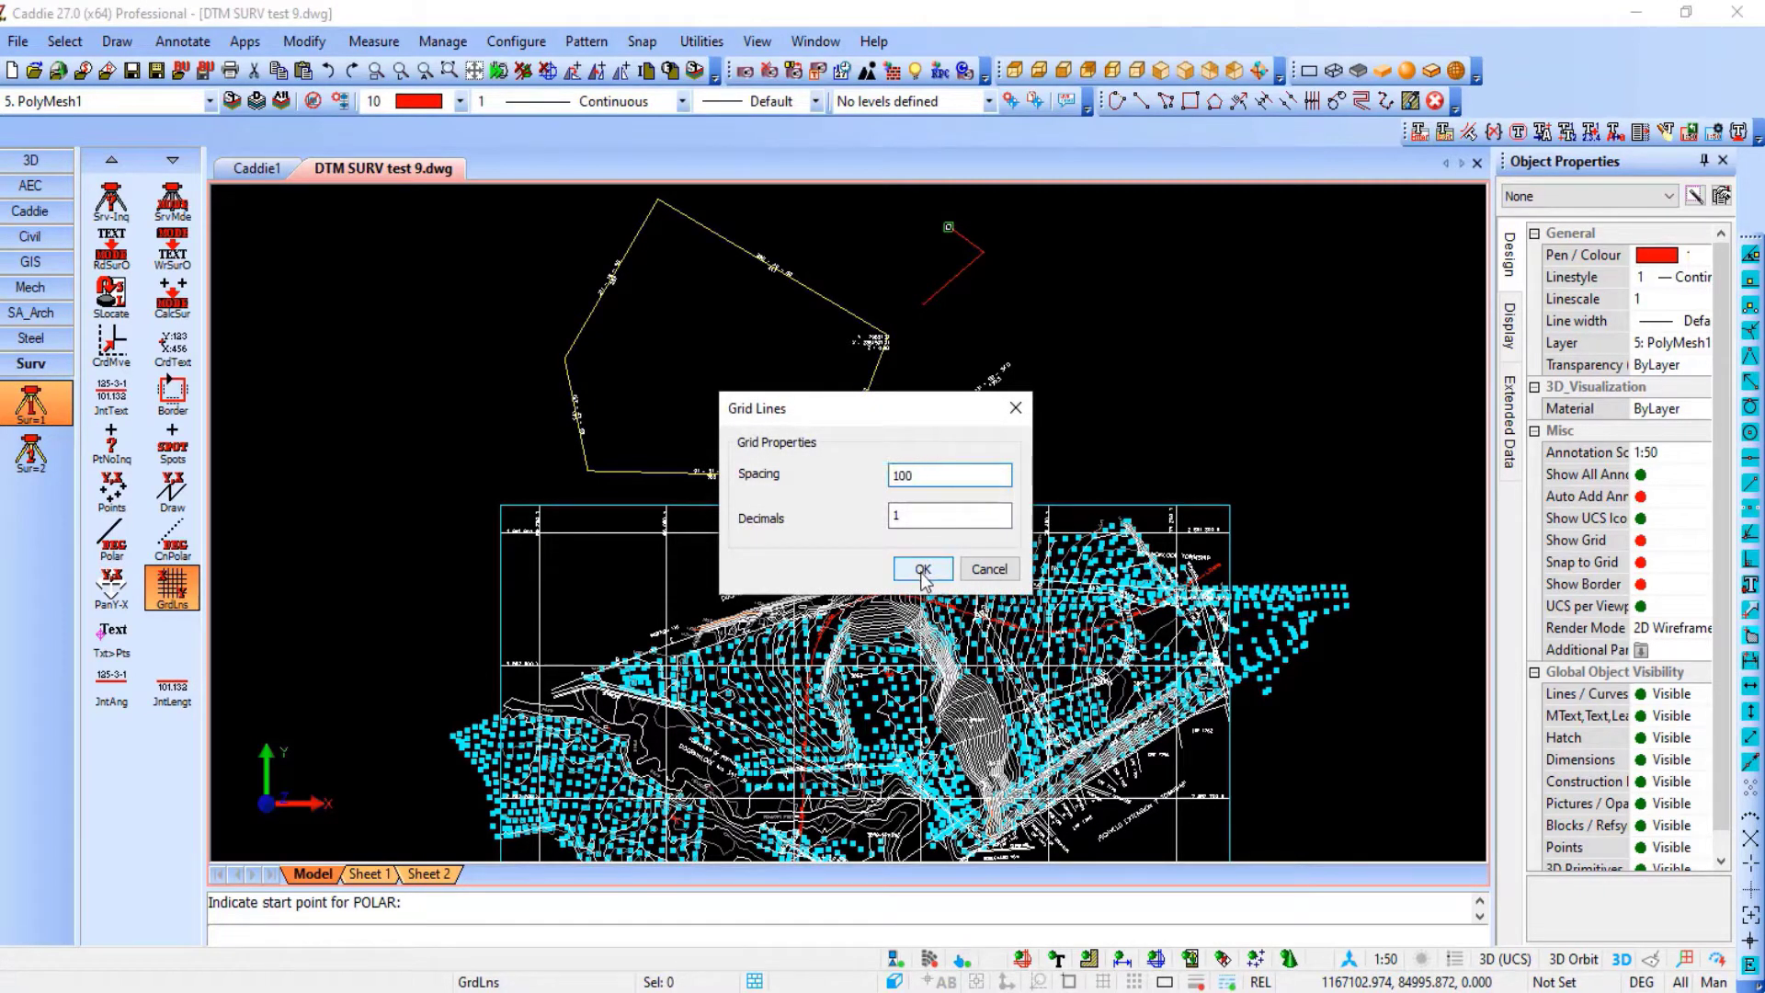
left_click(427, 576)
left_click(1015, 195)
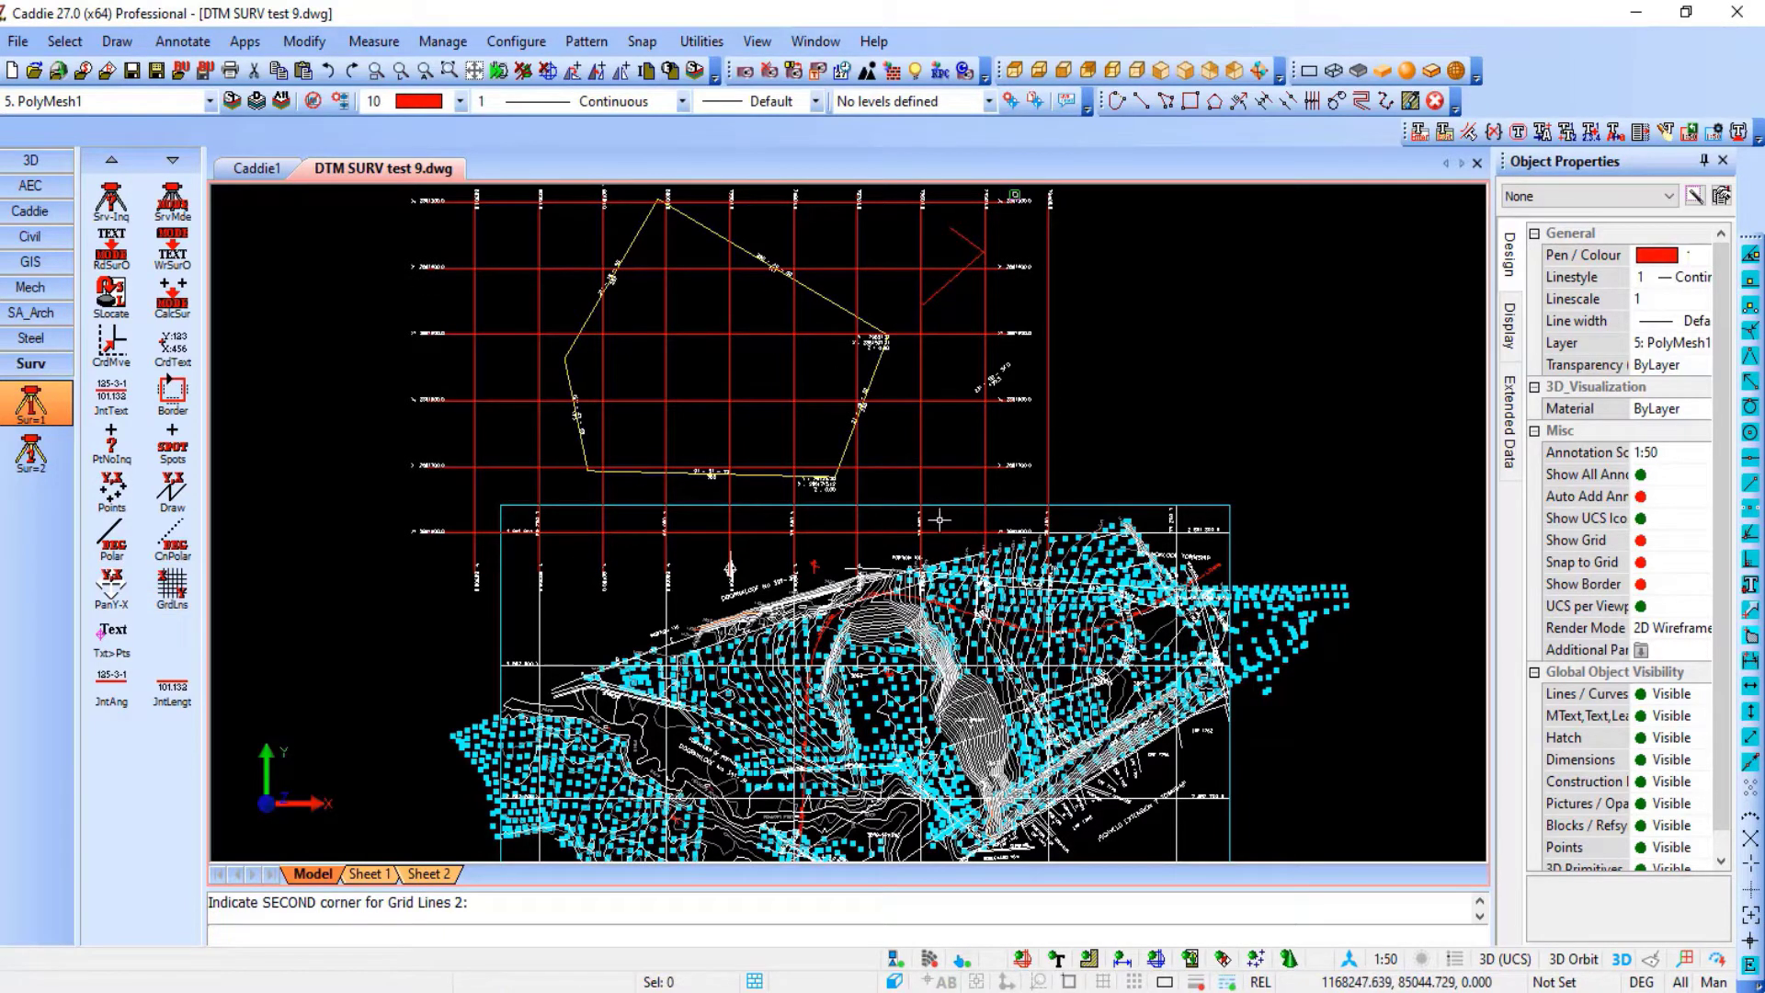
scroll(938, 551, "up", 2)
scroll(939, 551, "up", 3)
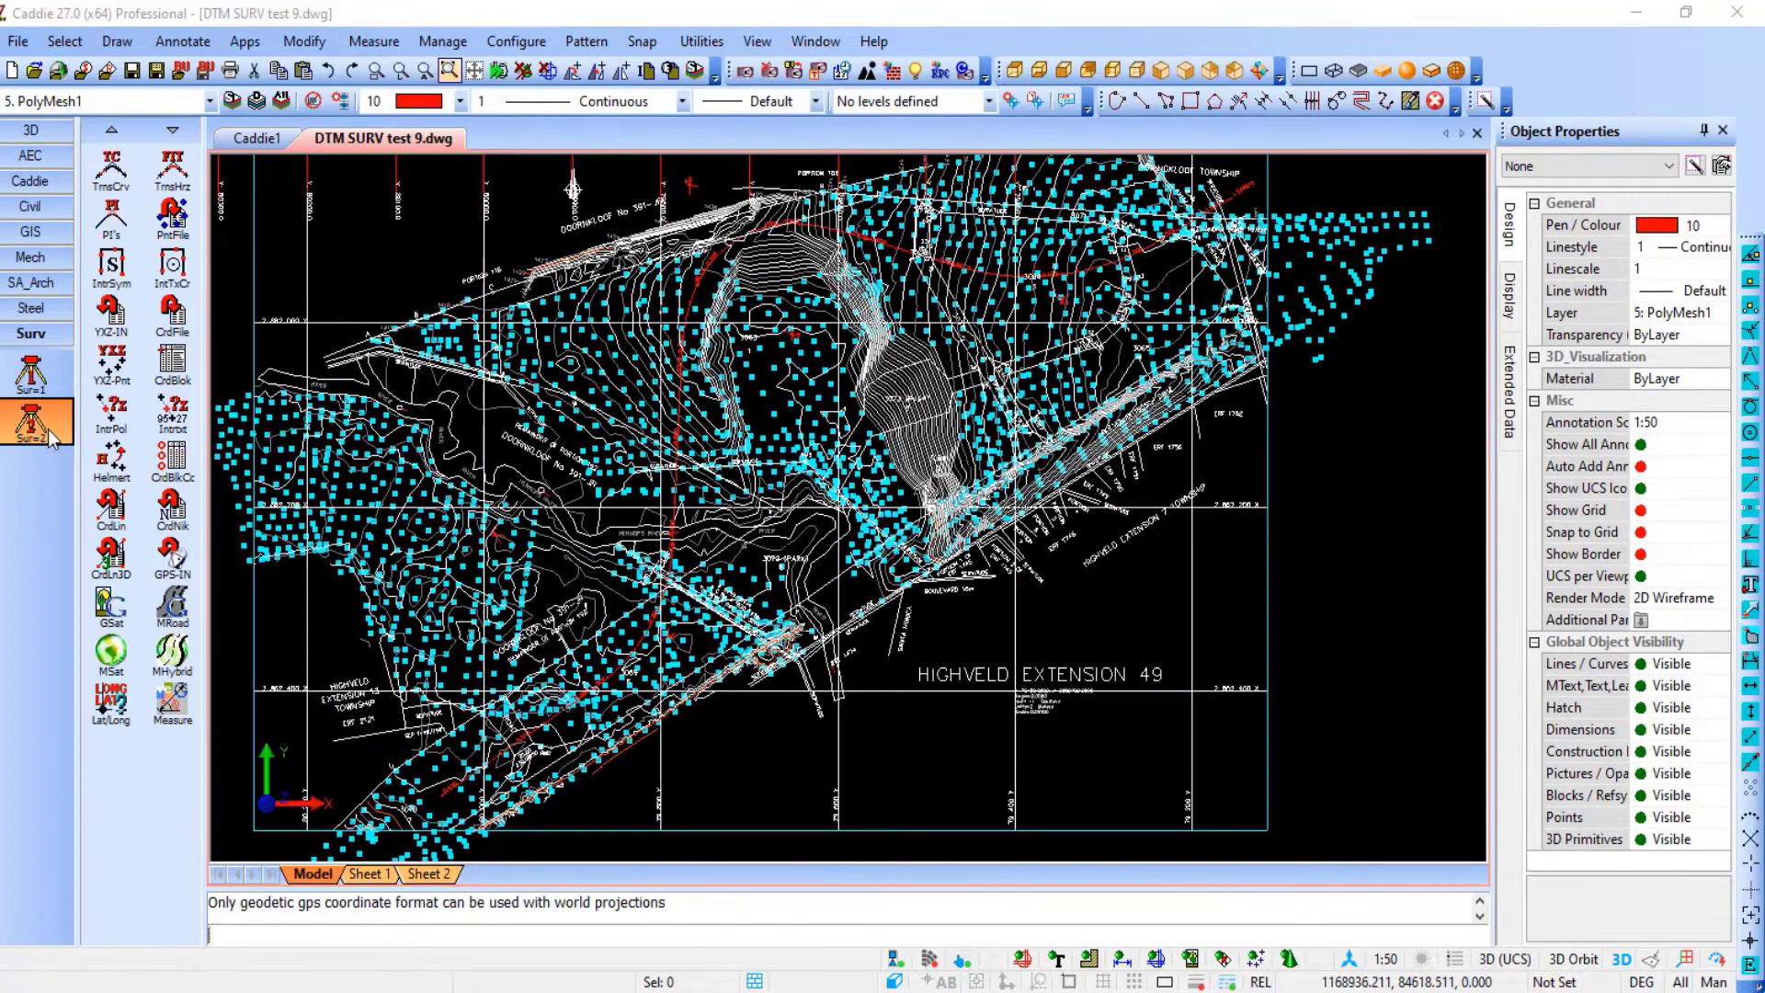
Start a GPS coordinate import and load the last imported coordinates
left_click(46, 460)
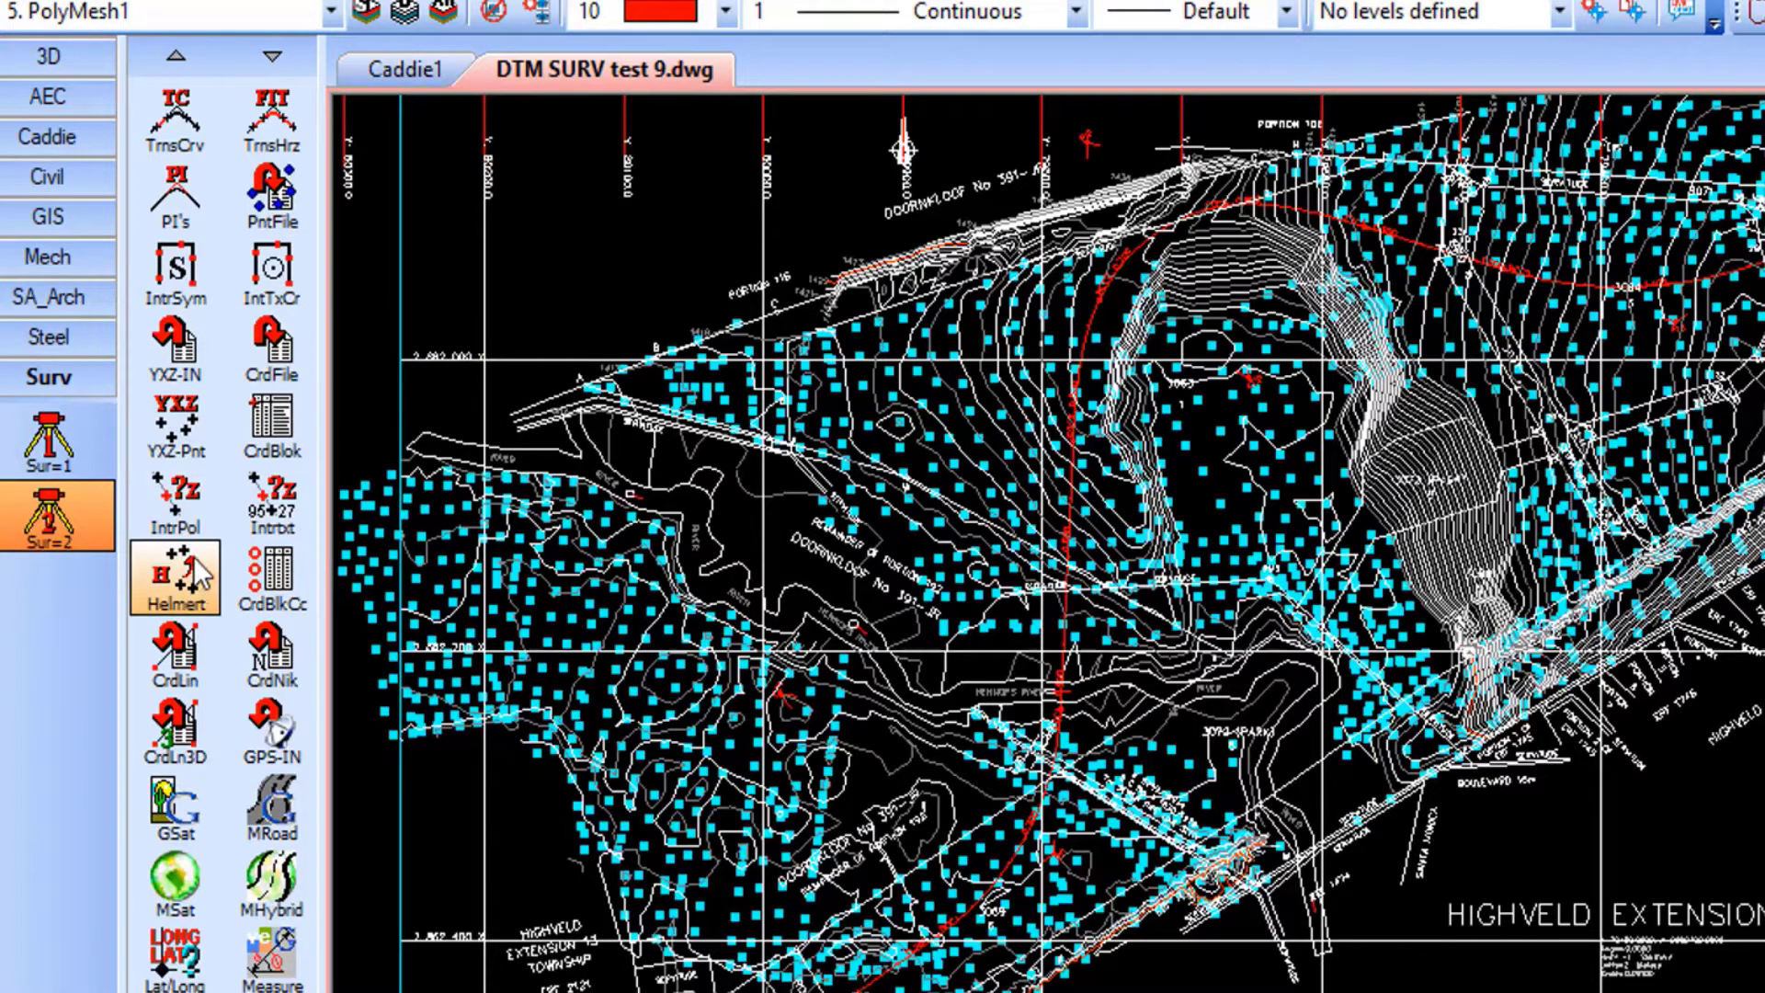
left_click(276, 726)
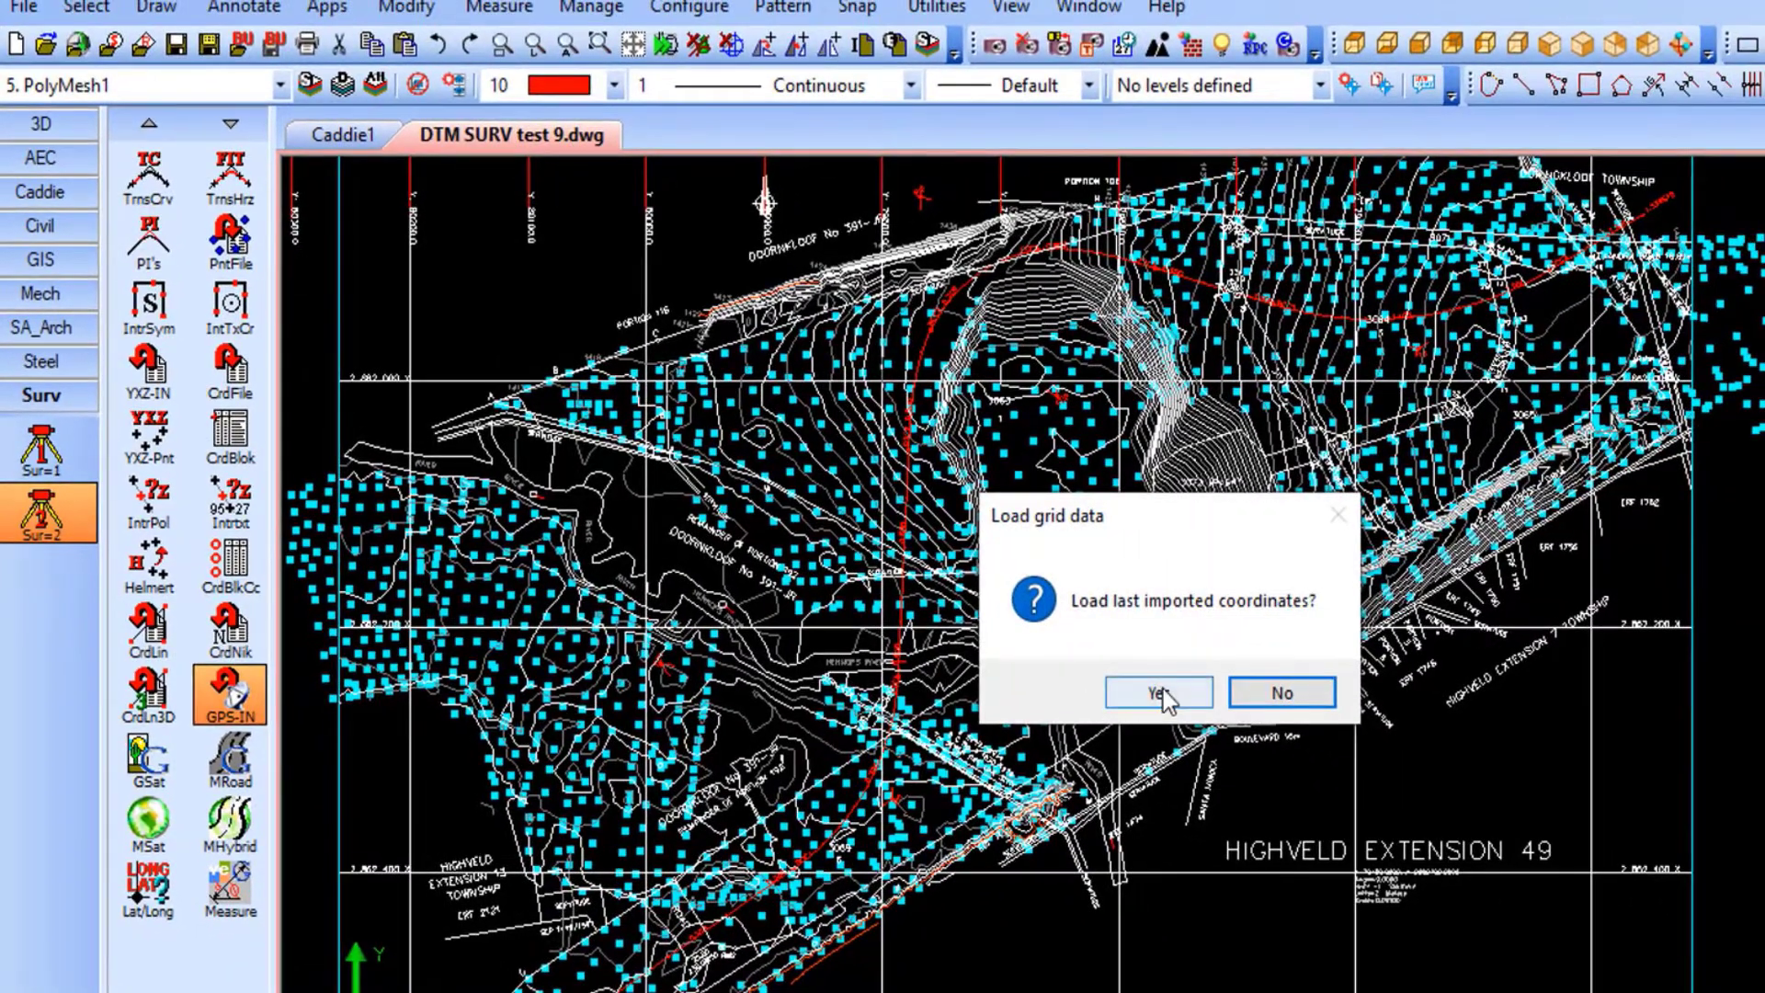
left_click(1158, 692)
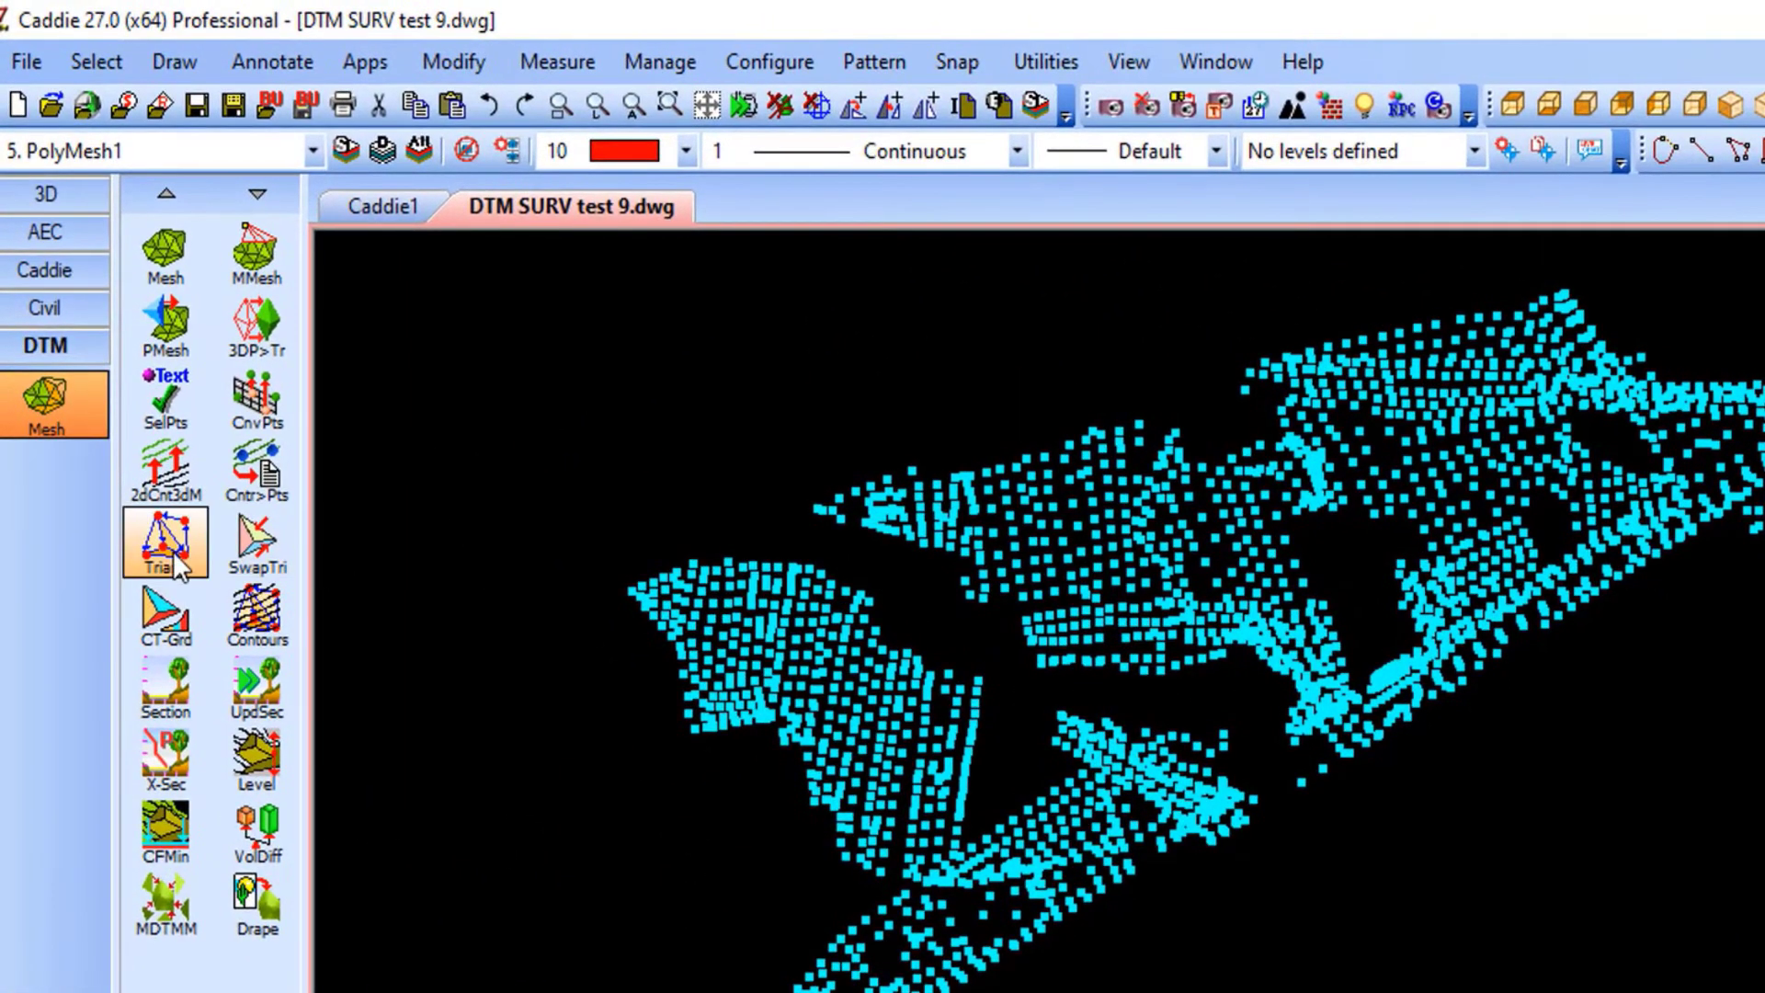
Triangulate the cyan survey points within a rectangle enclosing them all, using layer 4: DTM1 and colour 3
left_click(174, 540)
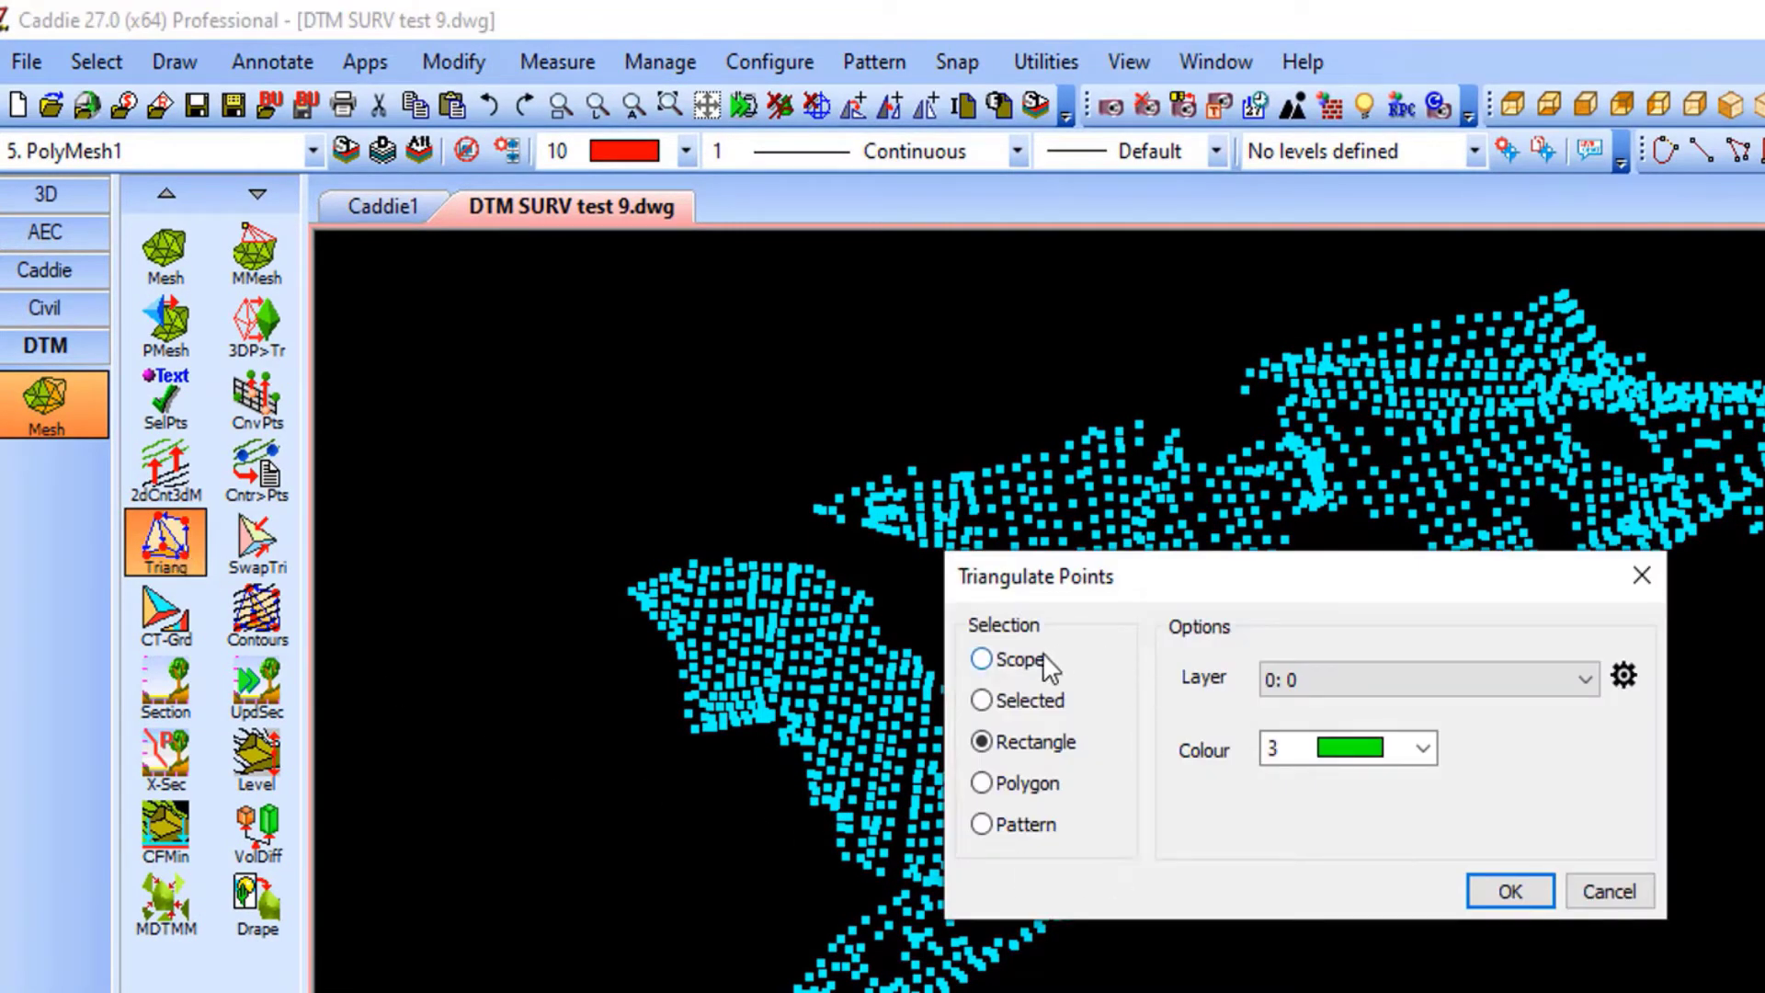
left_click(1484, 677)
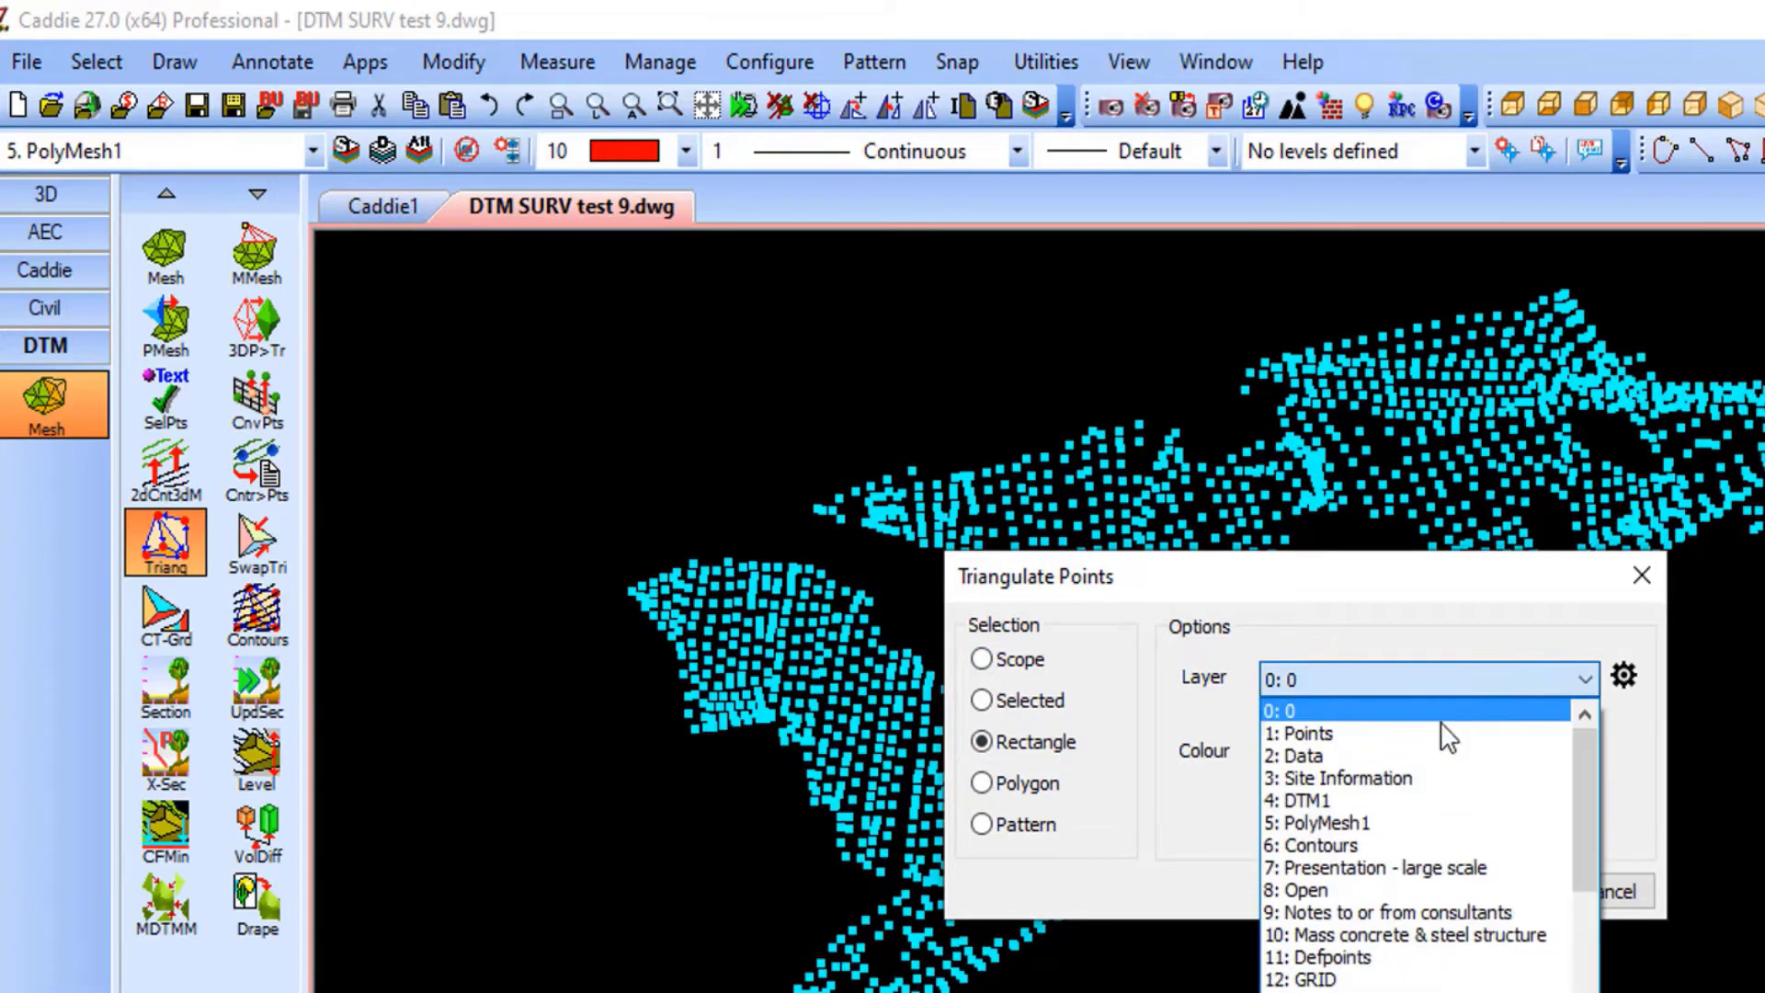
left_click(1379, 805)
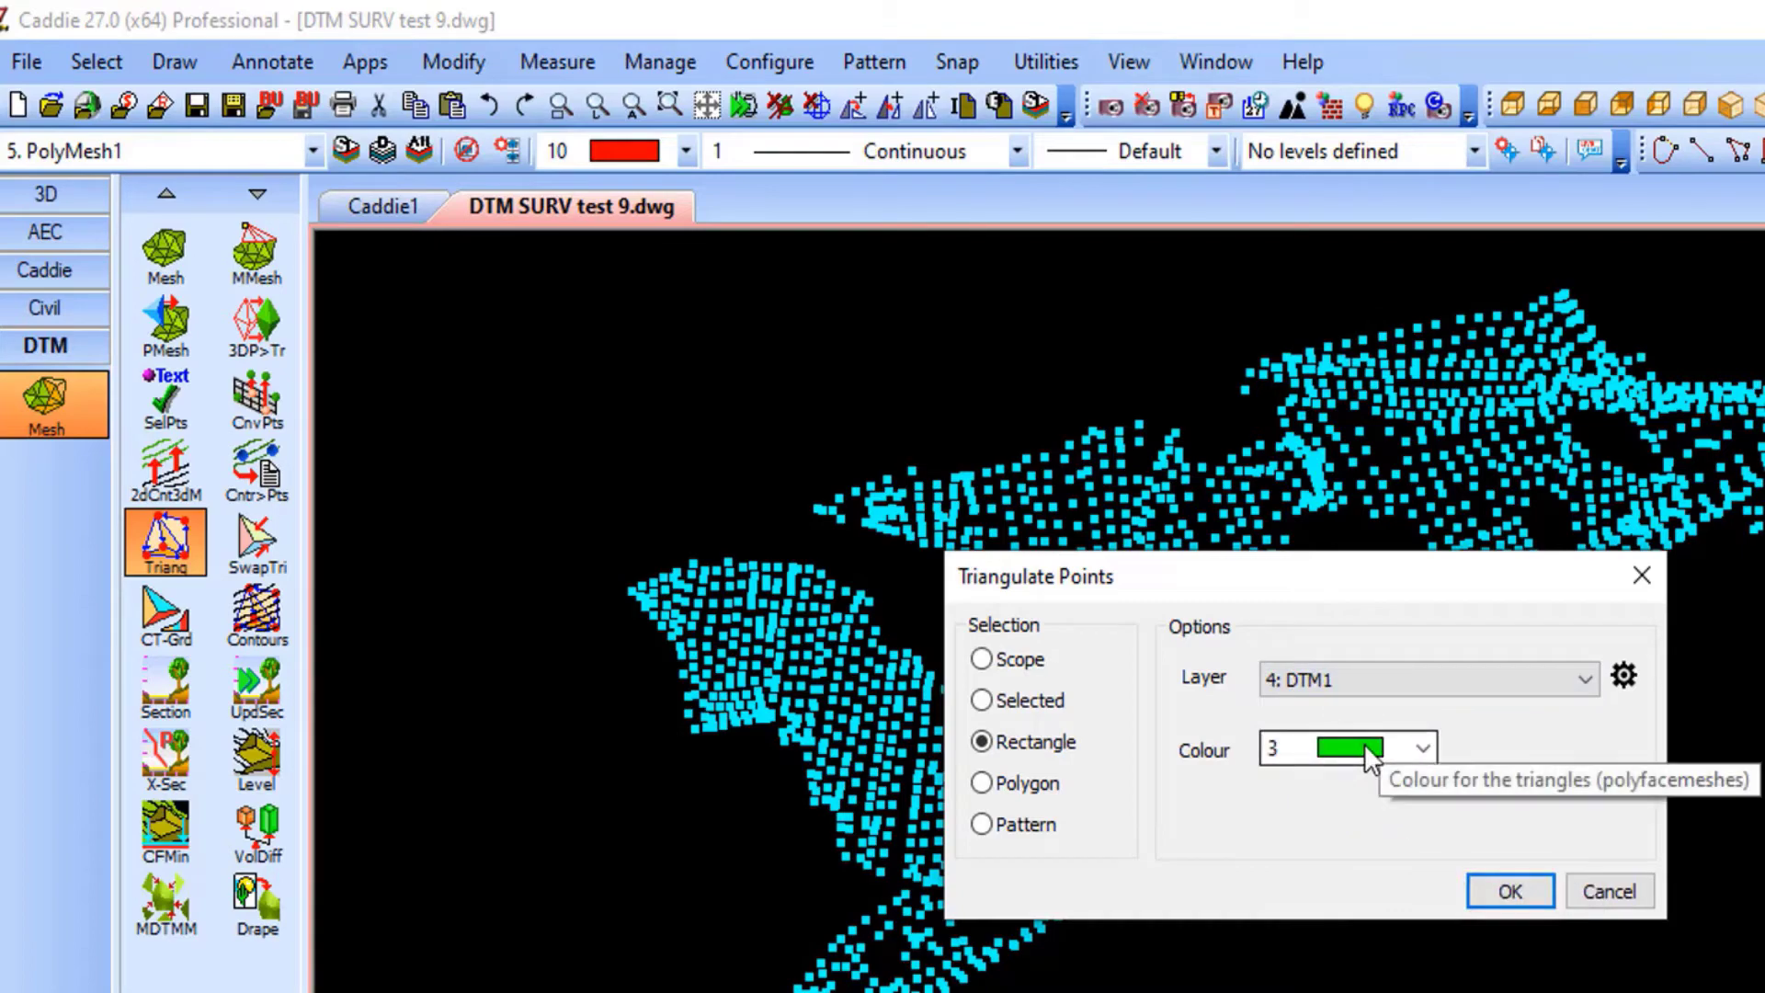
left_click(1509, 893)
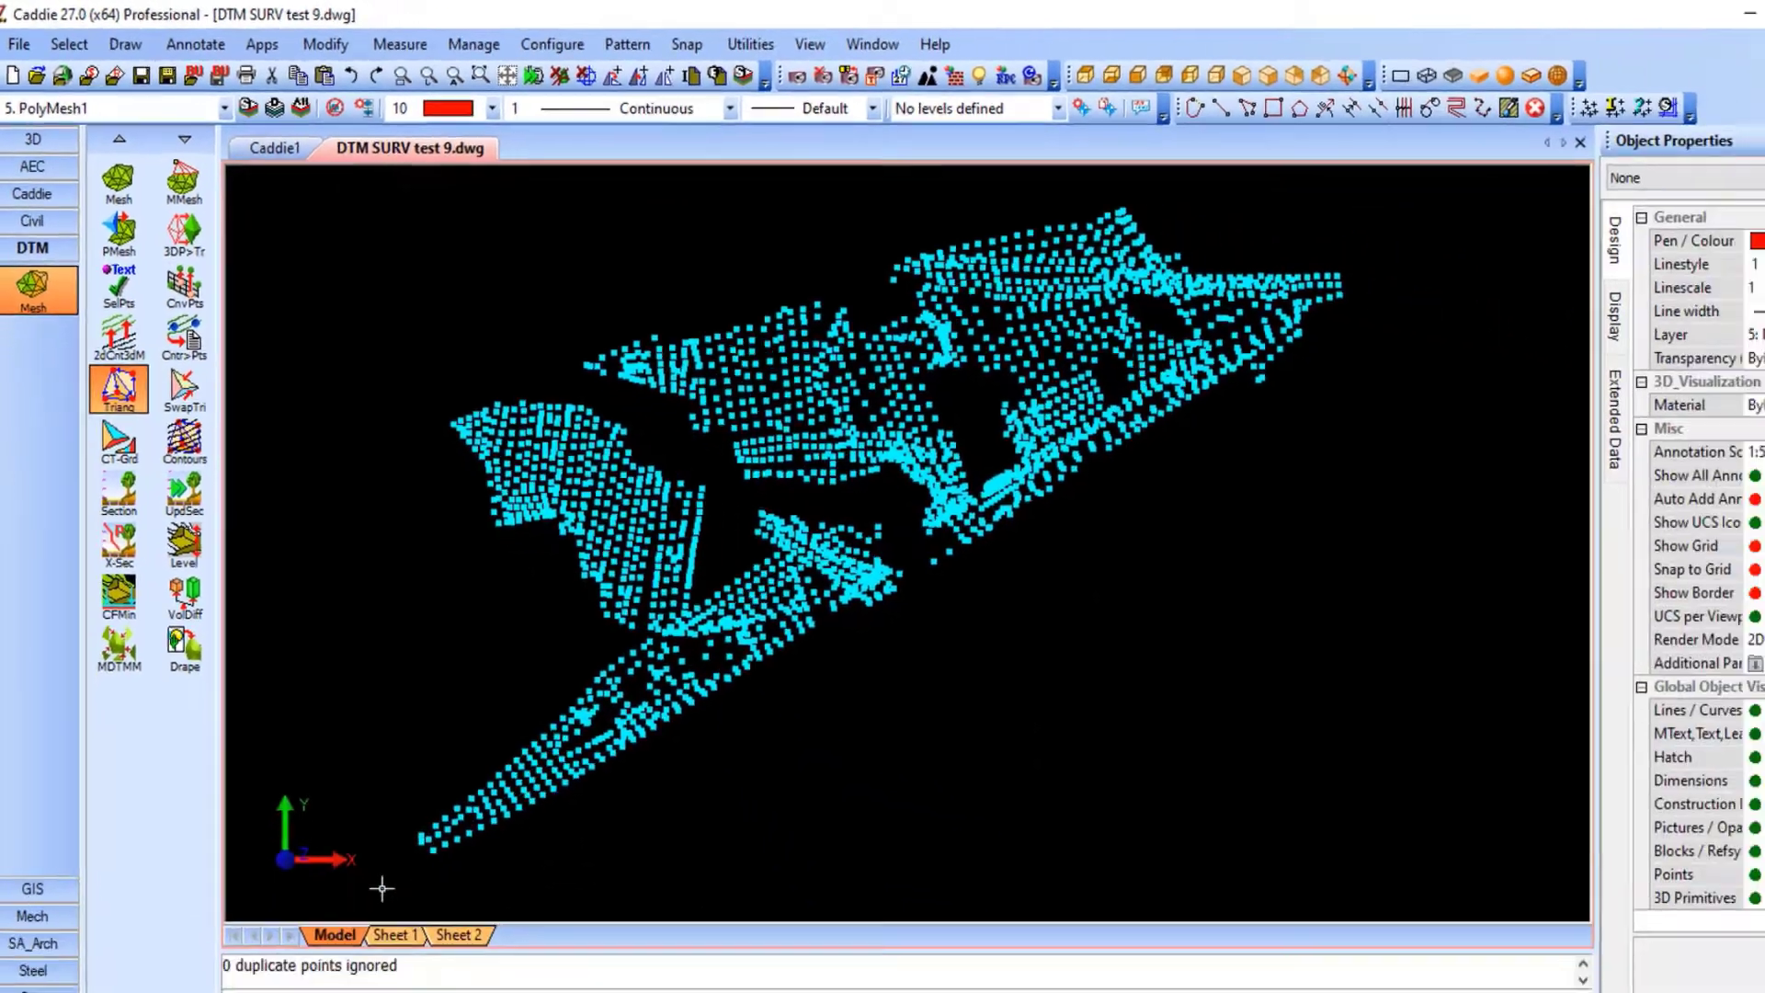
left_click(359, 829)
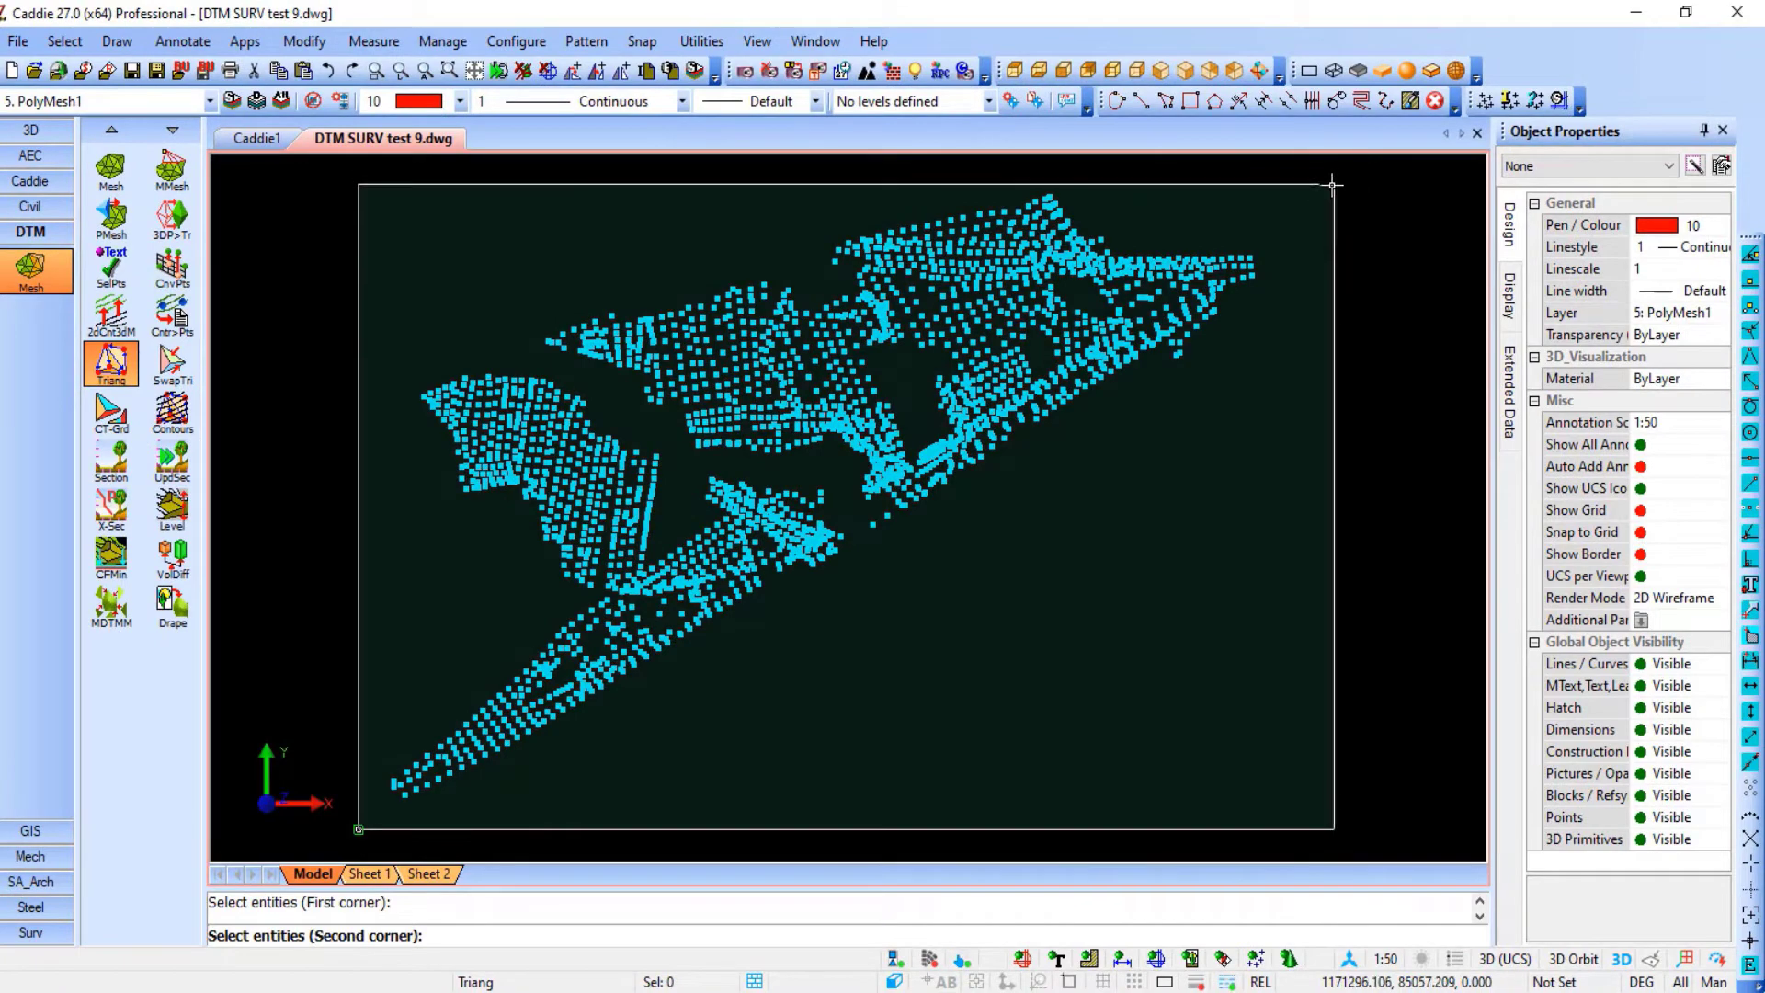
left_click(1299, 180)
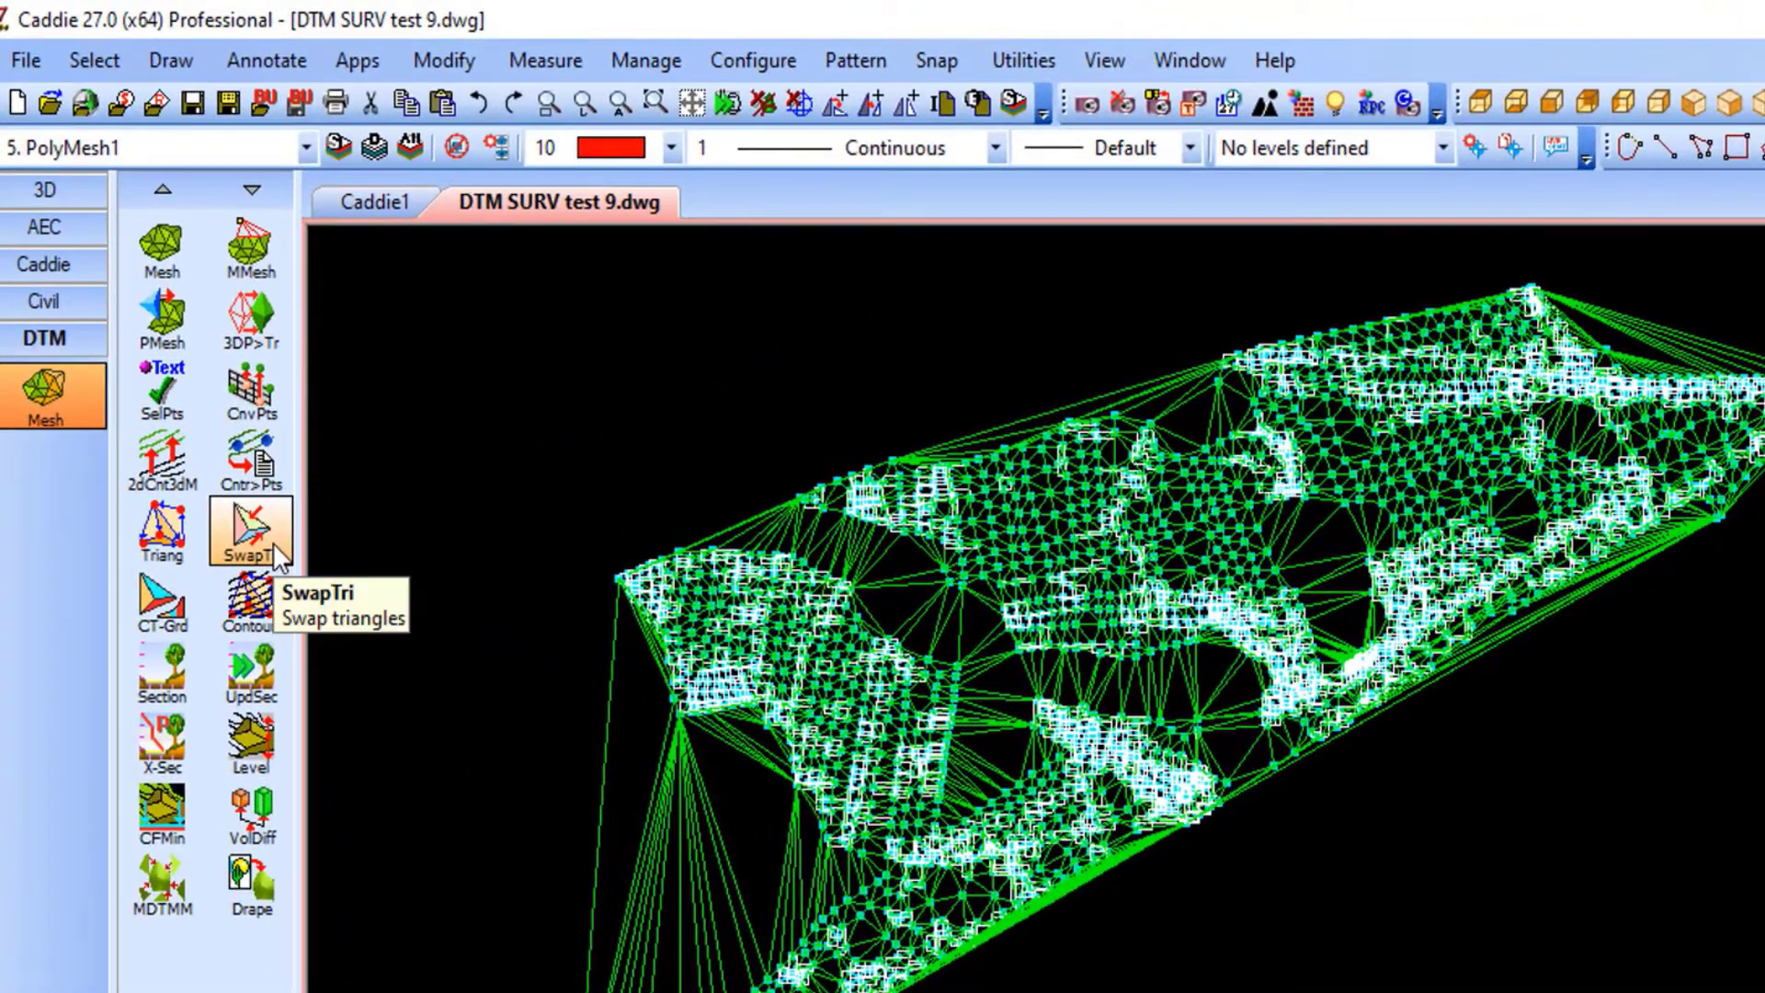
Start contour generation and select the whole triangulated mesh with an enclosing rectangle
left_click(273, 543)
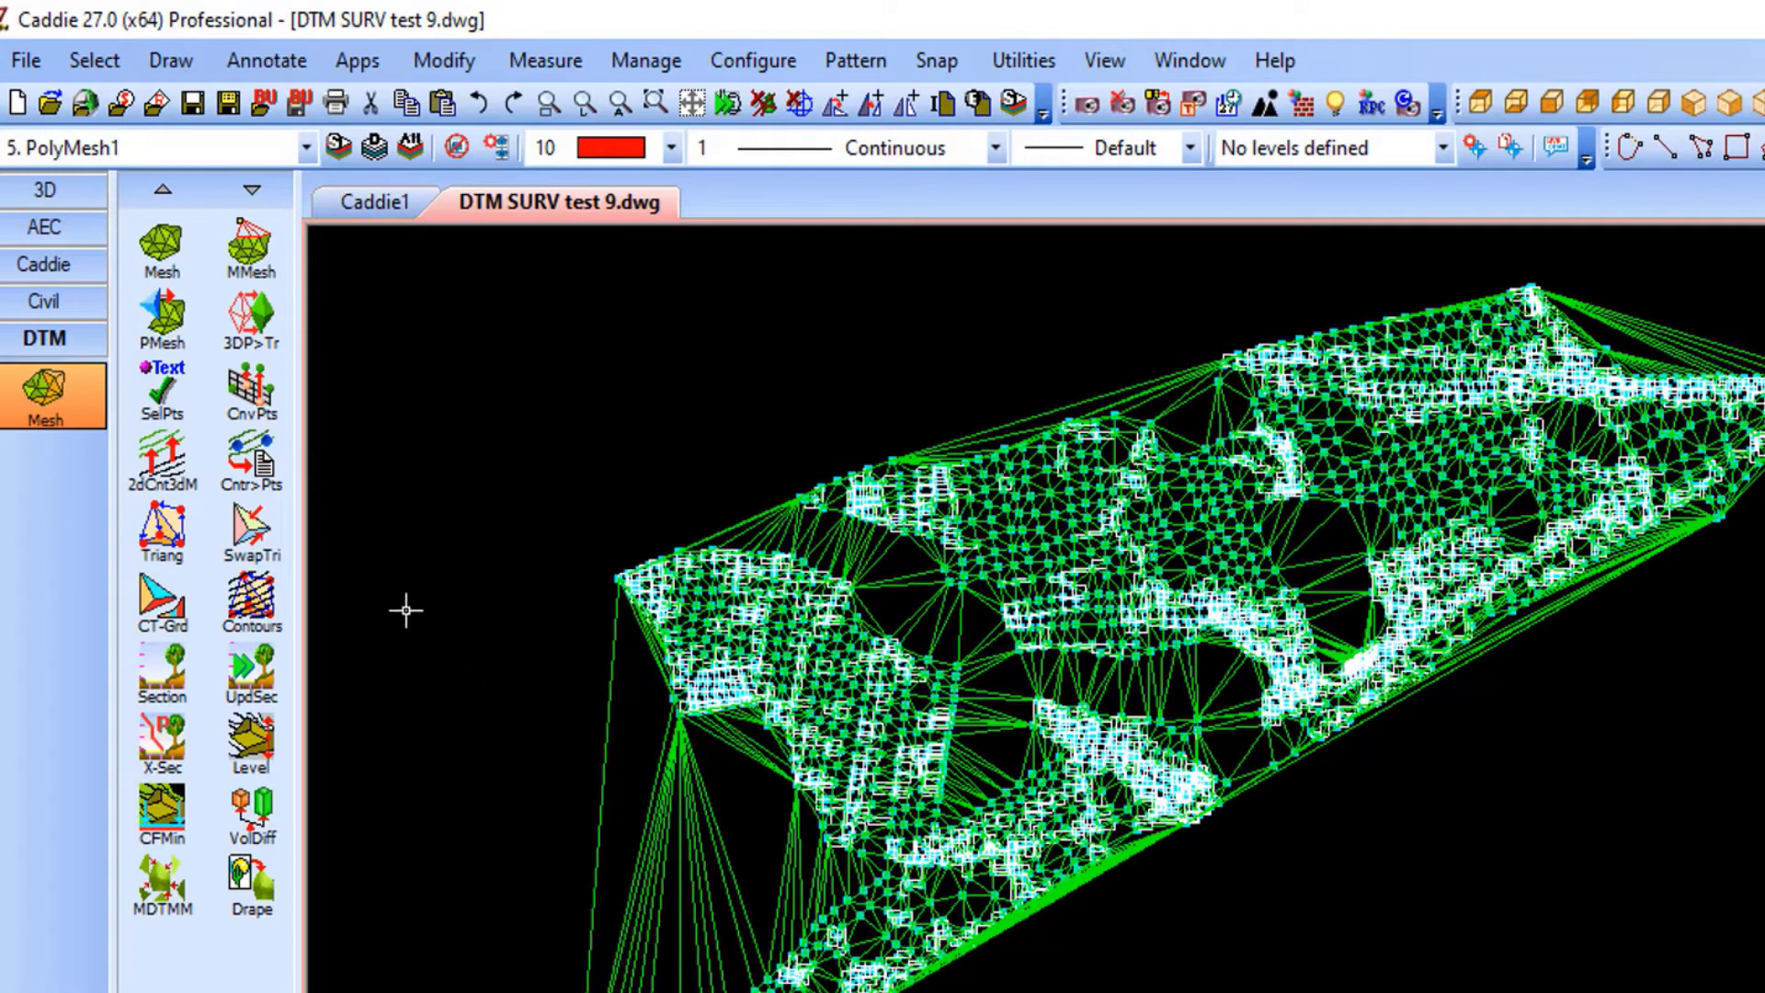
left_click(272, 607)
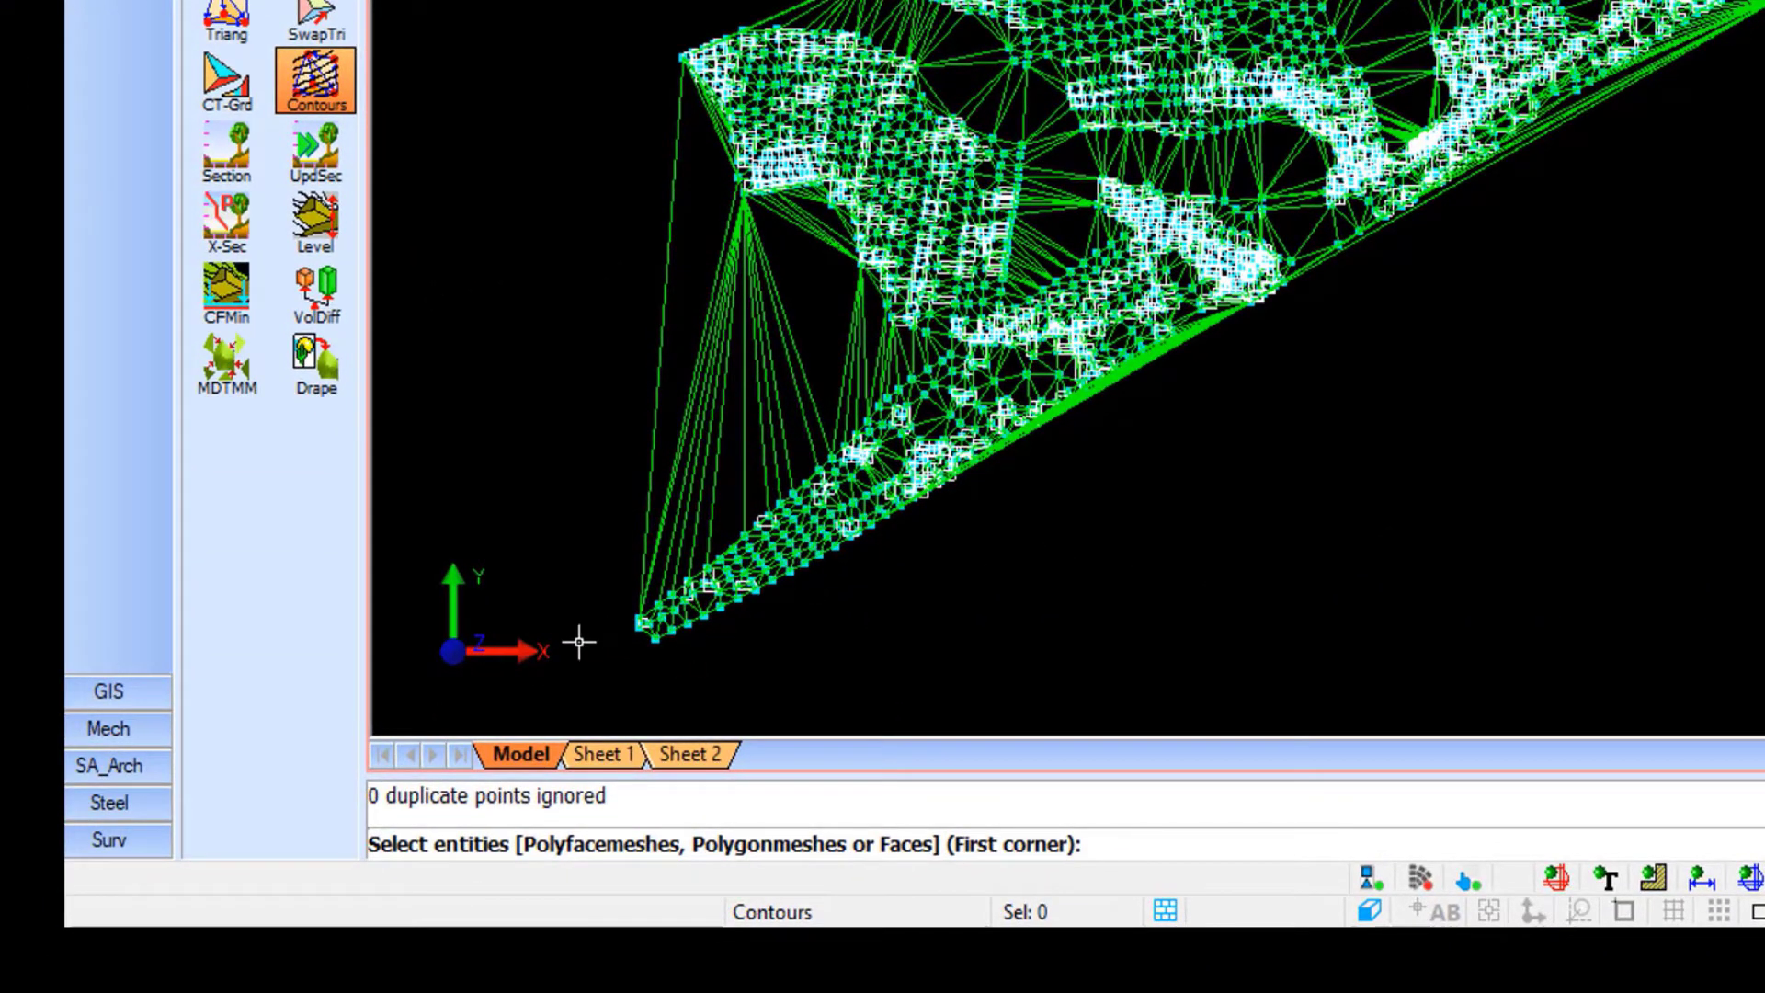
left_click(568, 682)
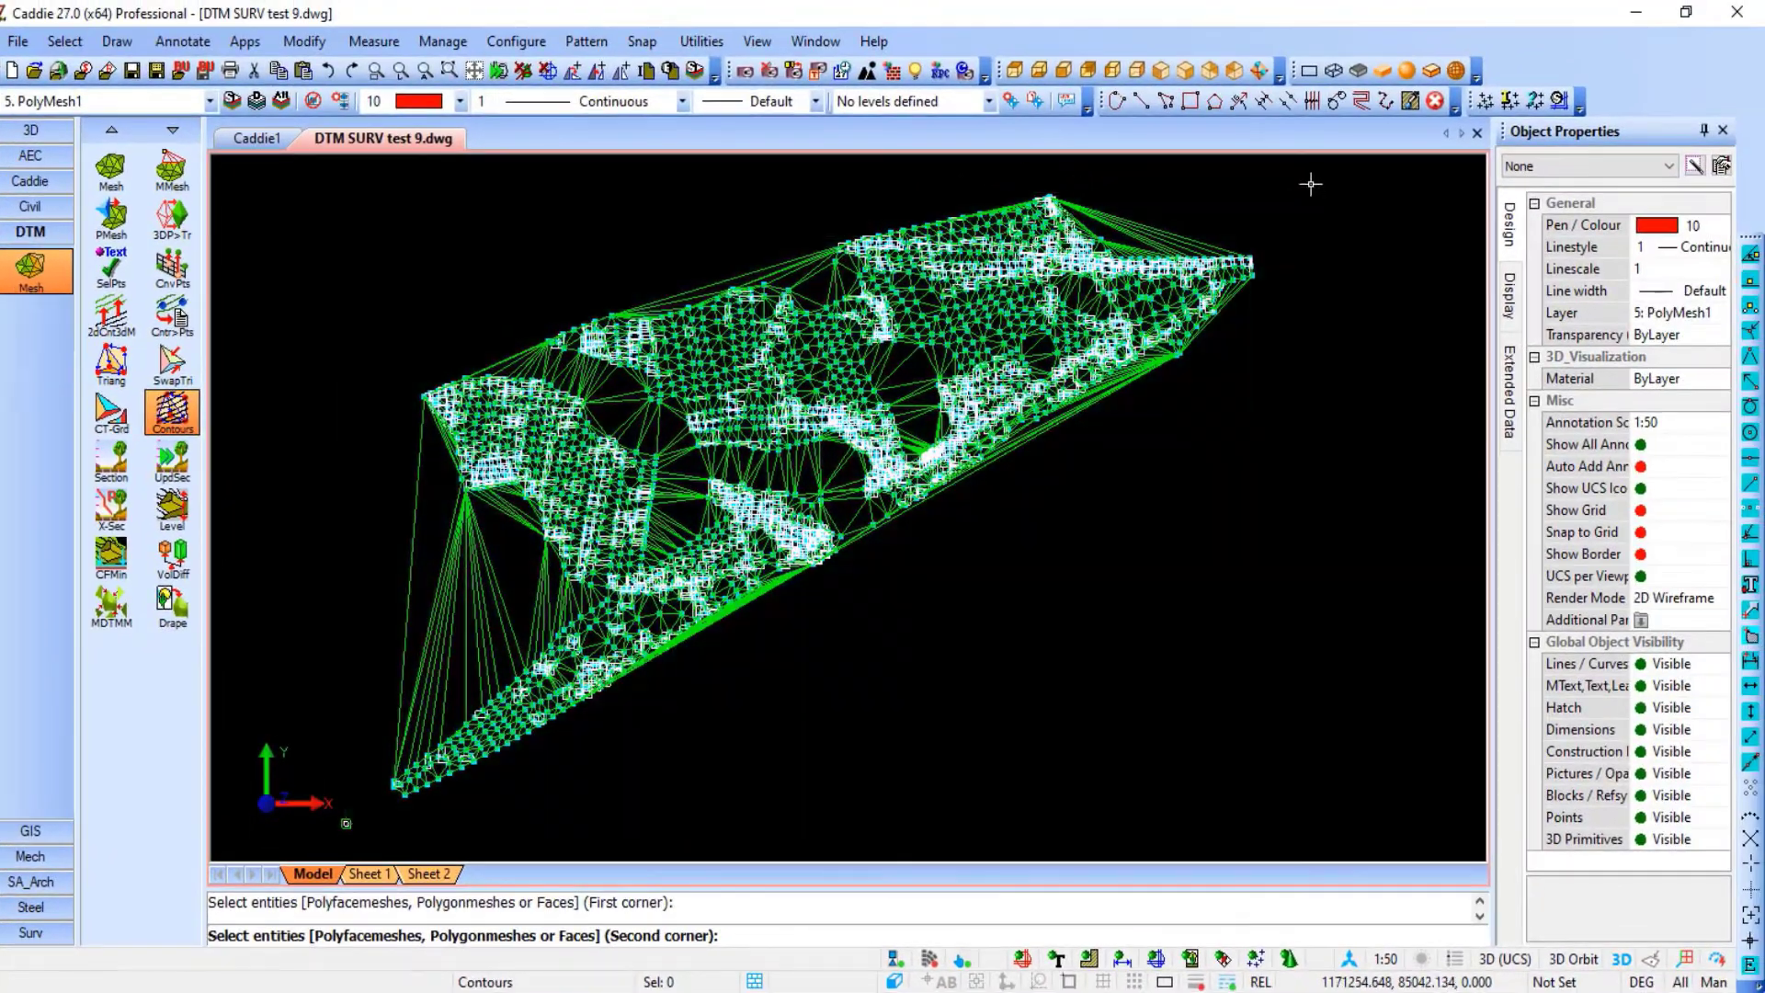
left_click(1311, 180)
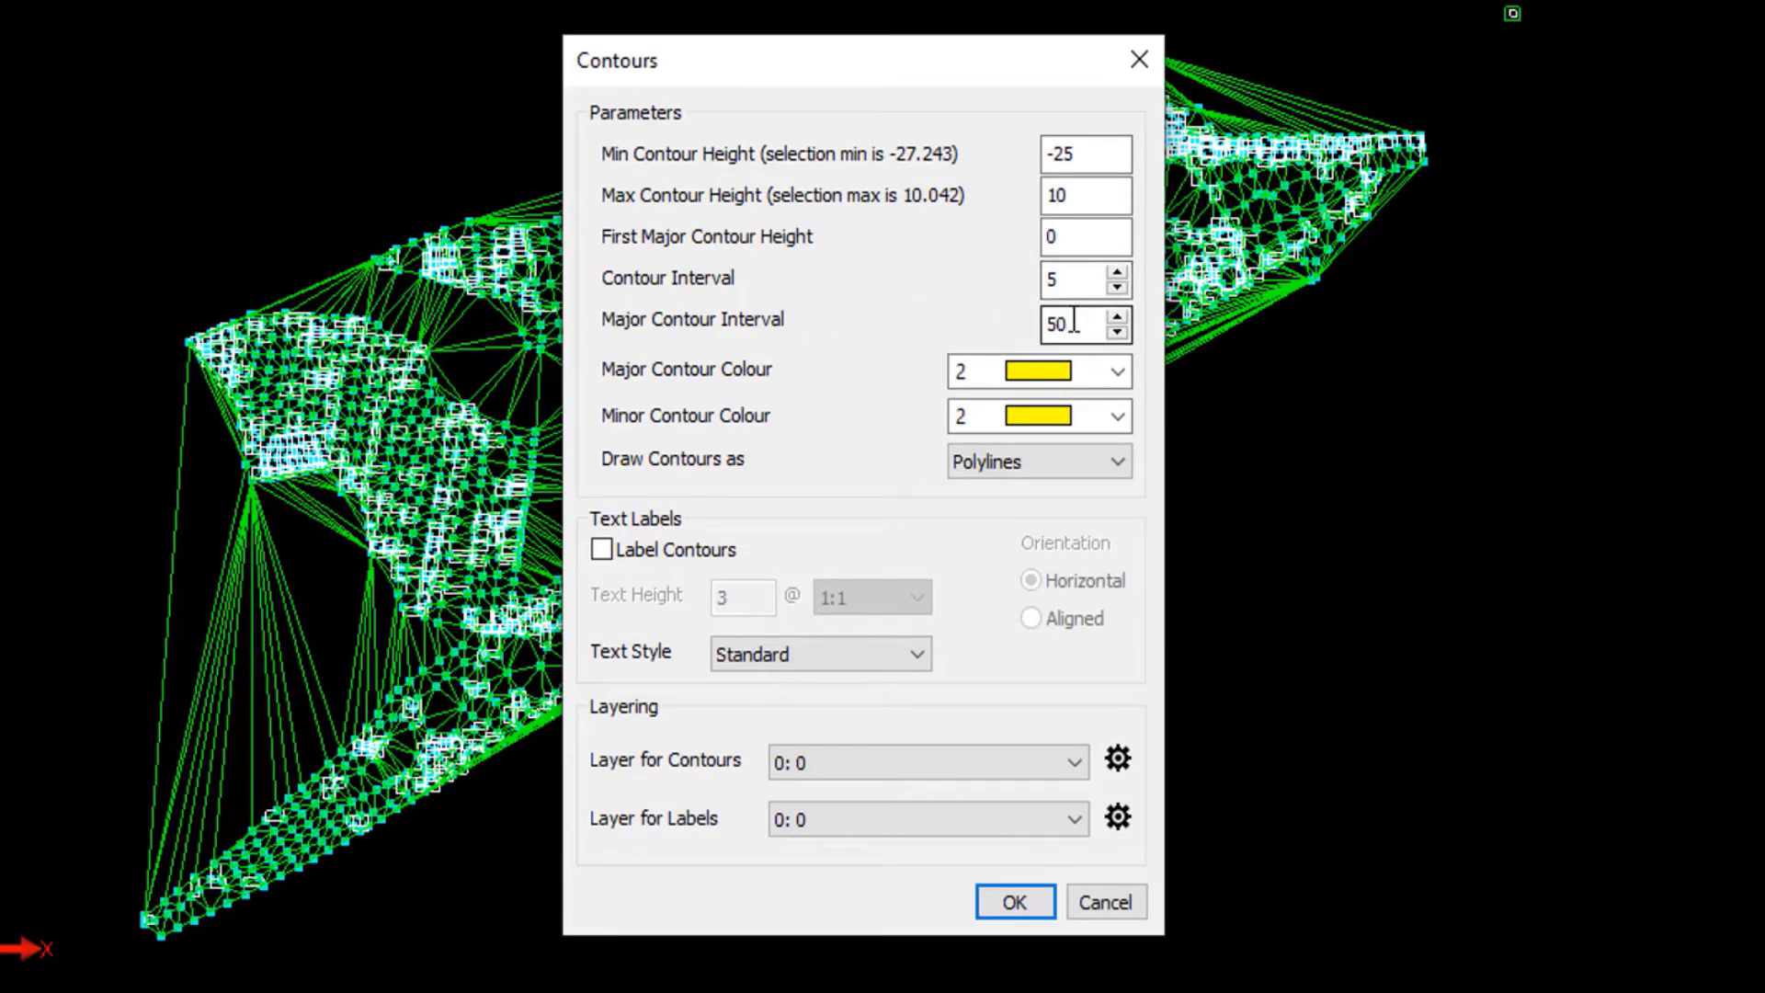
Generate polyline contours with contour interval 2, major contour interval 5 and minor contour colour 4
left_click(1076, 289)
double_click(1075, 288)
type("2")
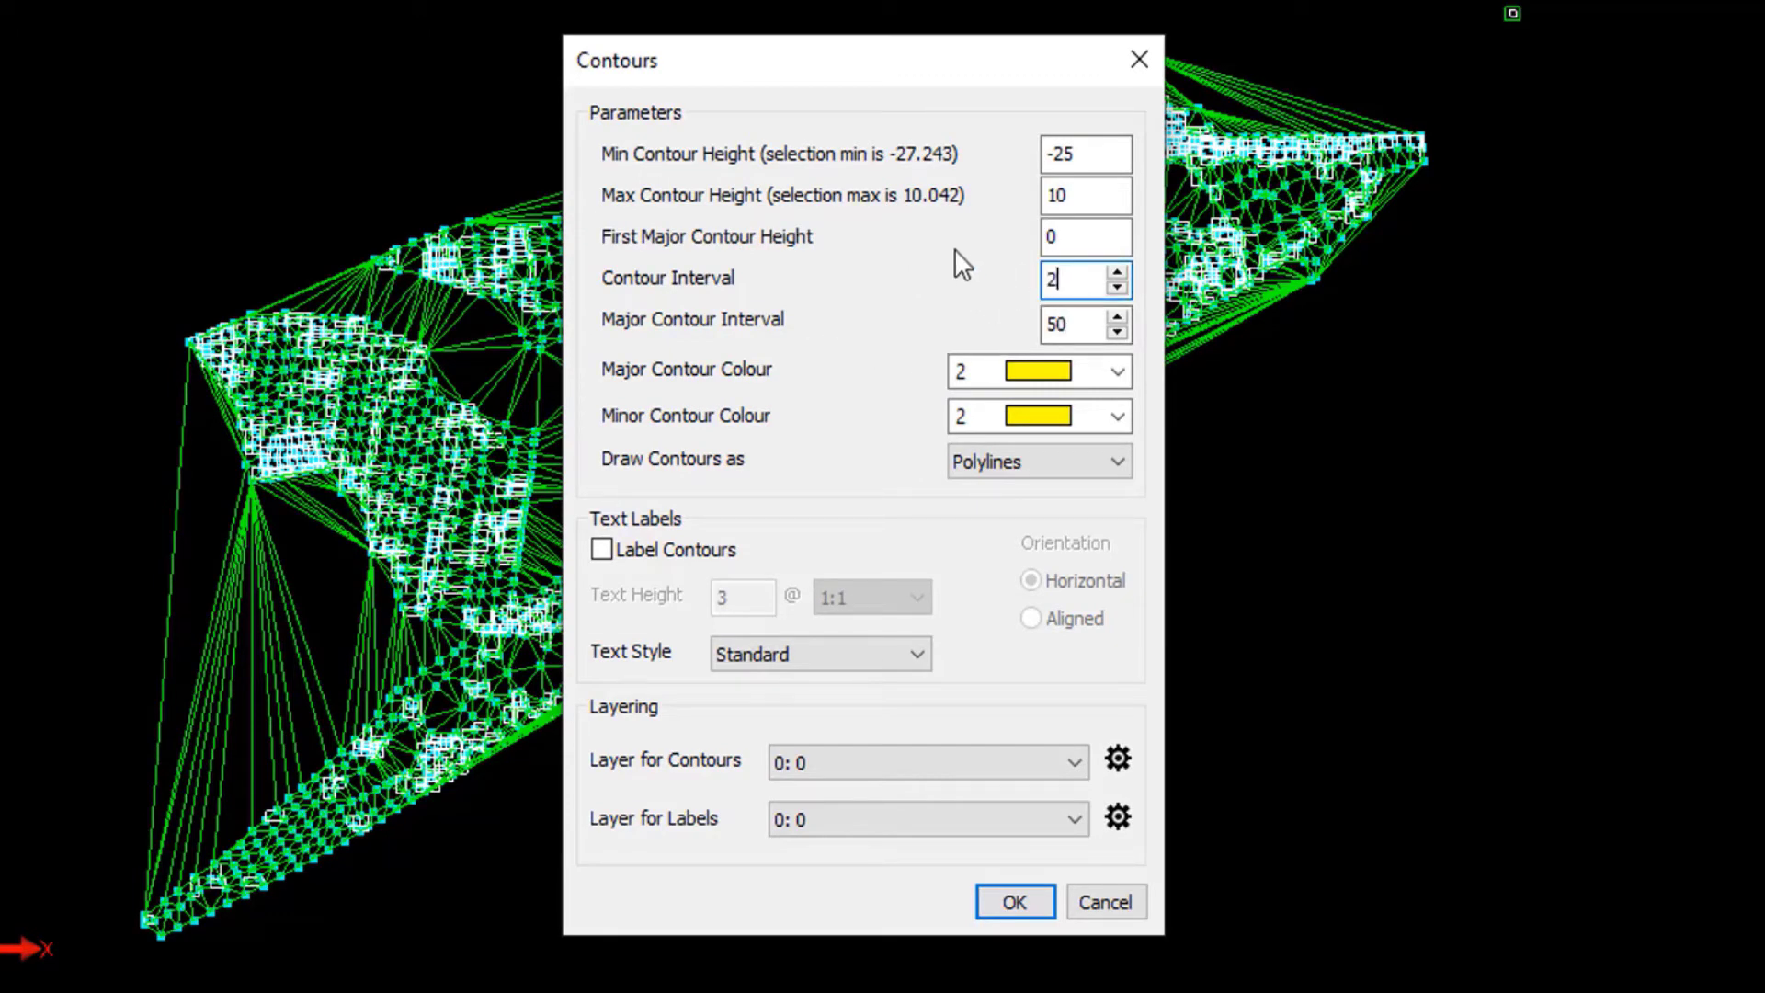
double_click(1057, 321)
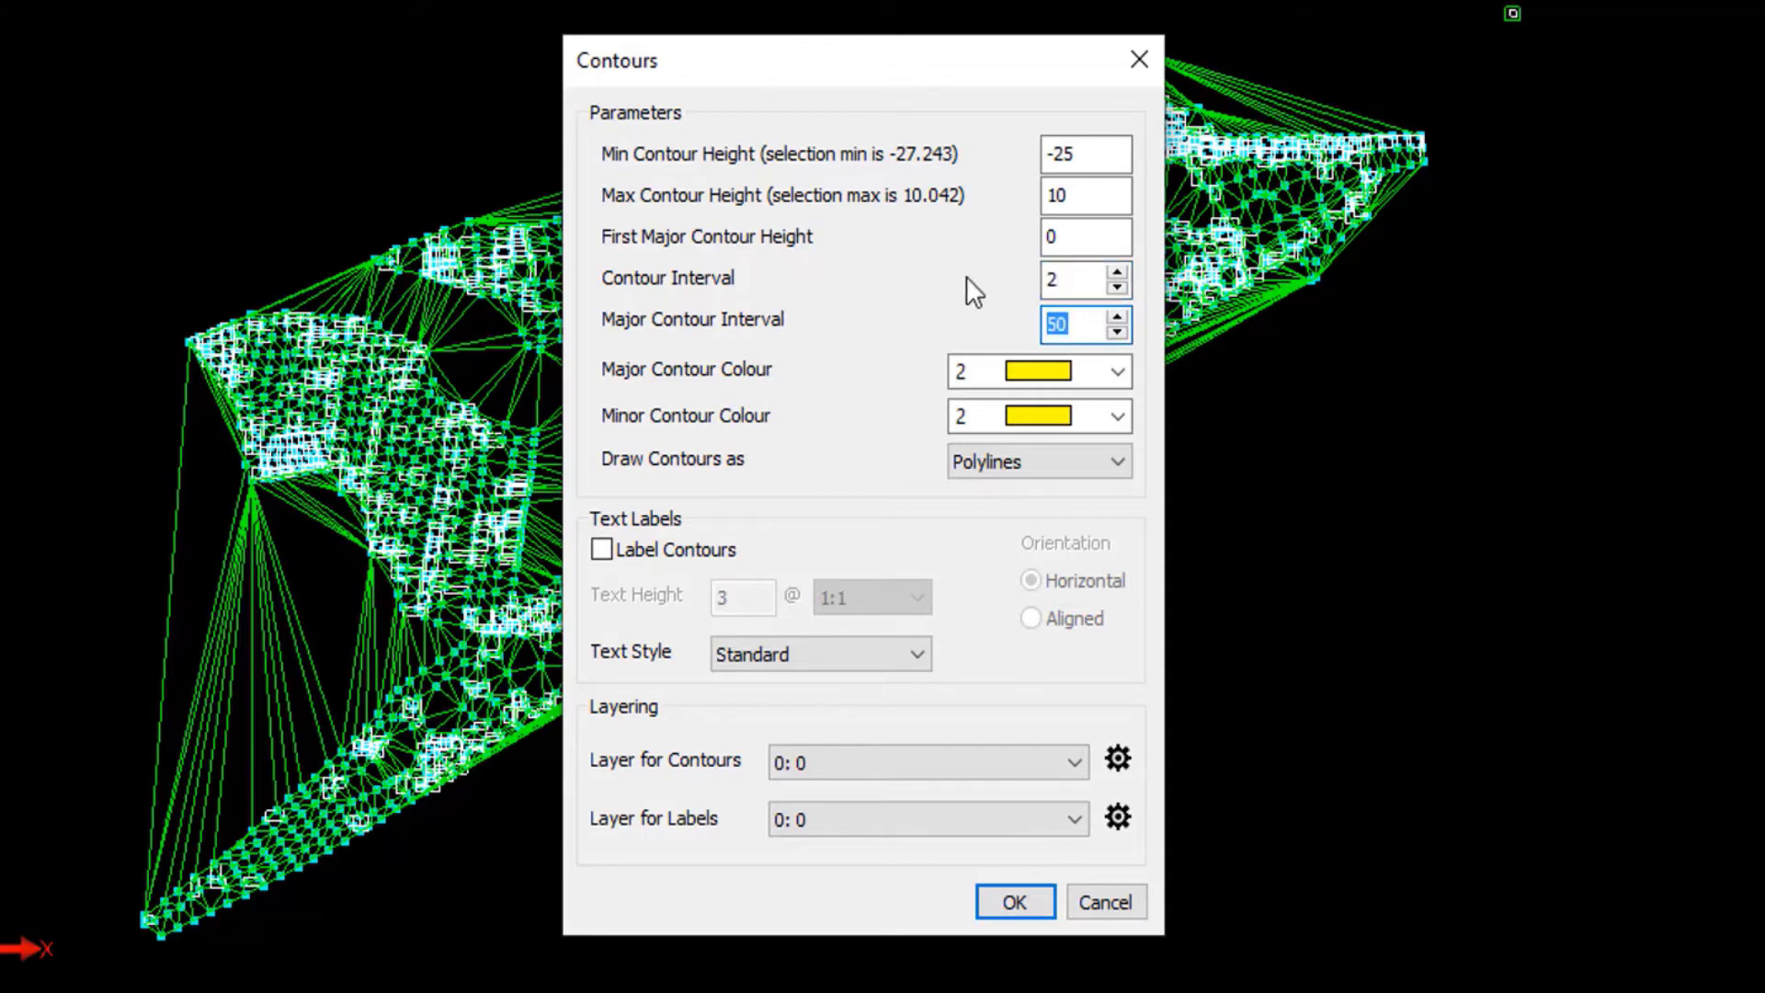
type("5")
left_click(1021, 413)
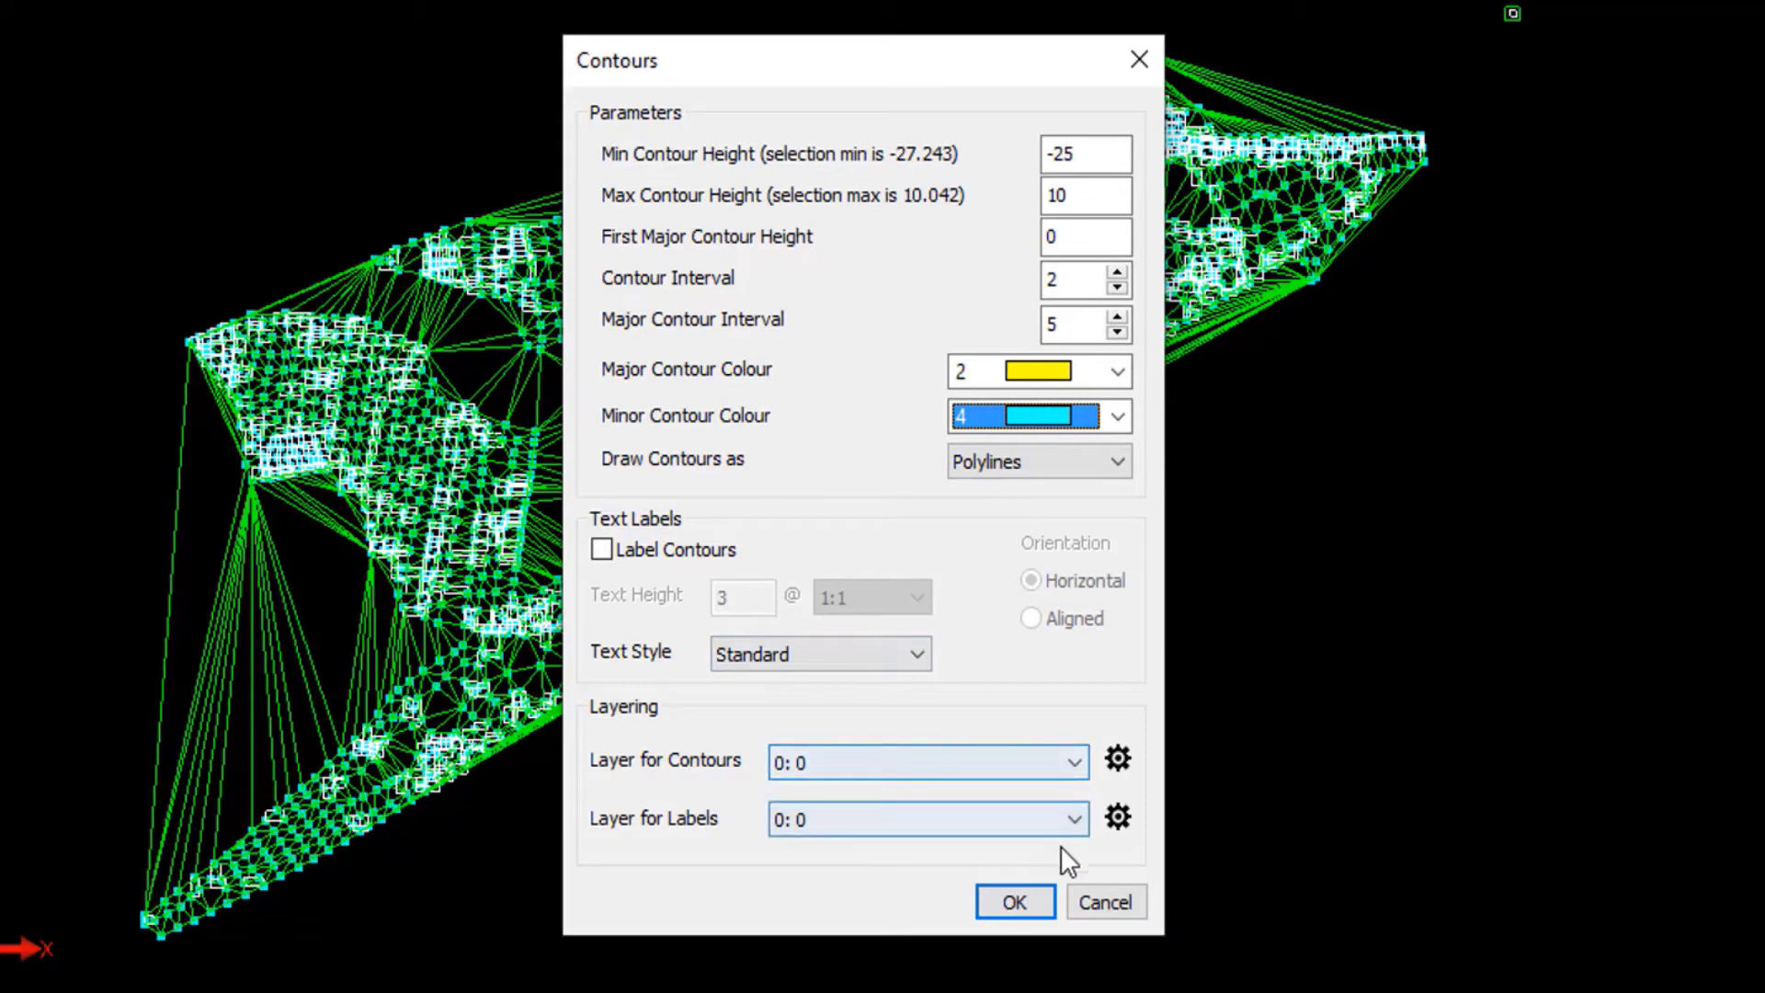
left_click(1015, 901)
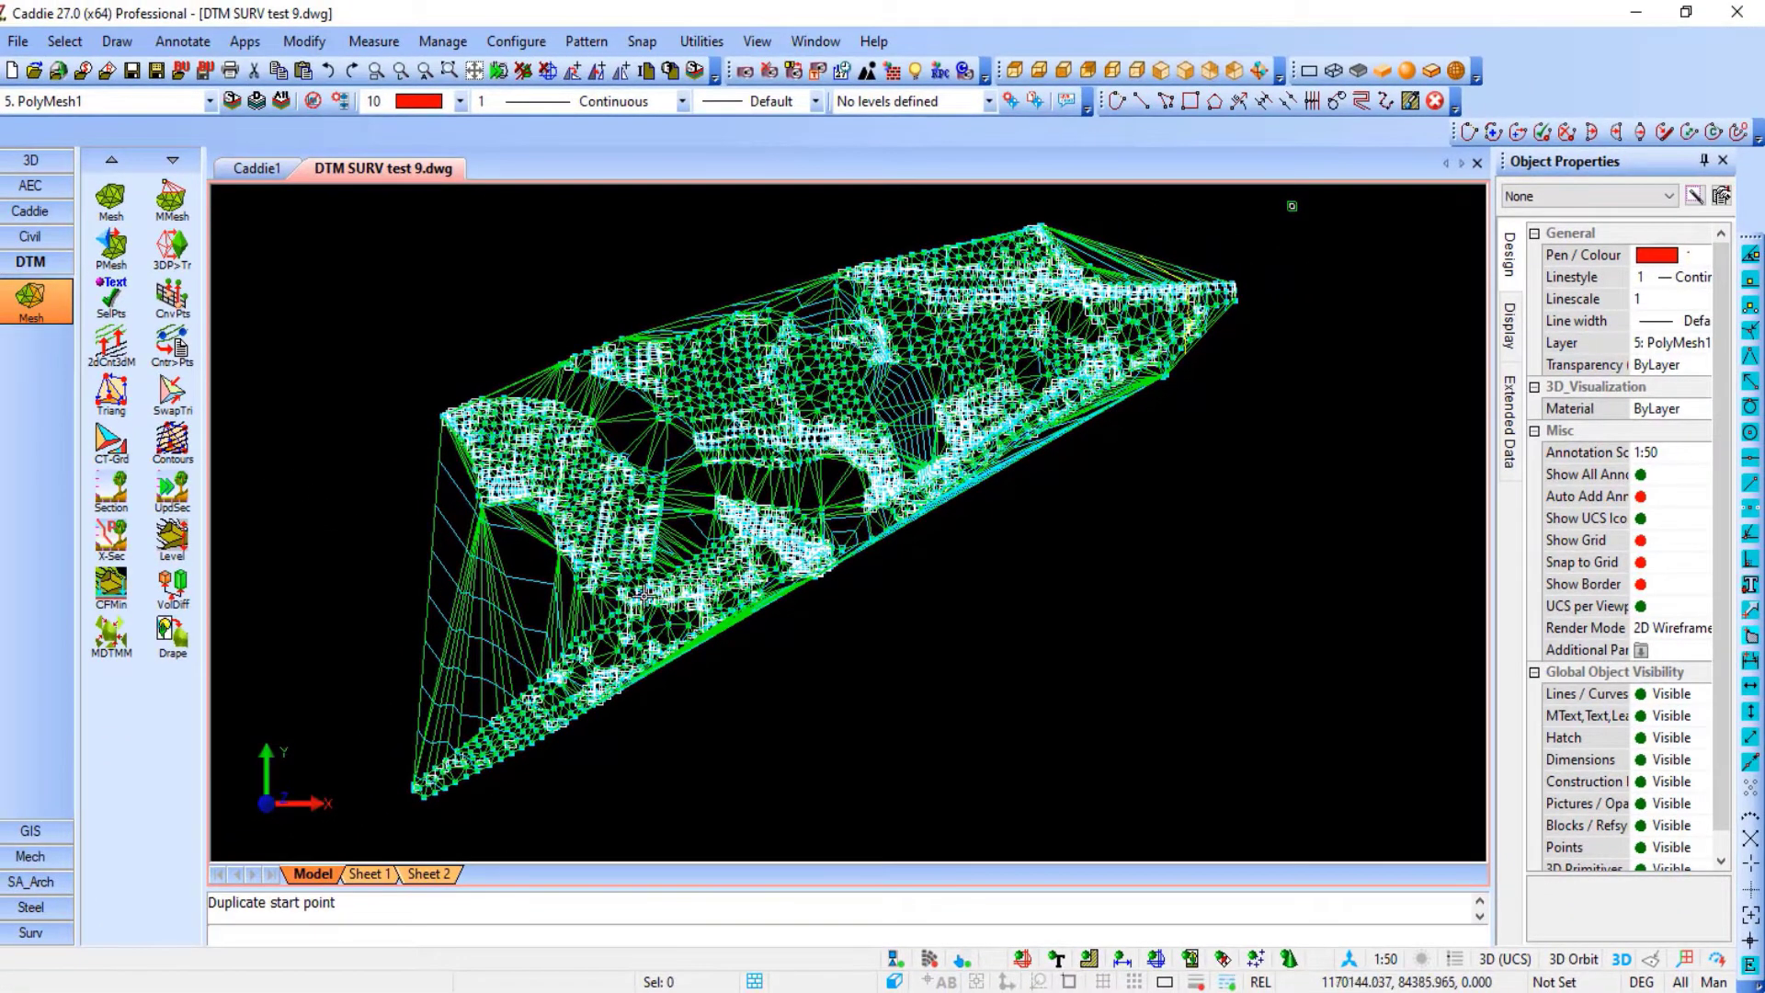
Examine the contoured mesh in a tilted 3D view and return to the top view
mouse_move(649, 530)
middle_mouse_down()
mouse_move(675, 520)
mouse_move(683, 556)
middle_mouse_up()
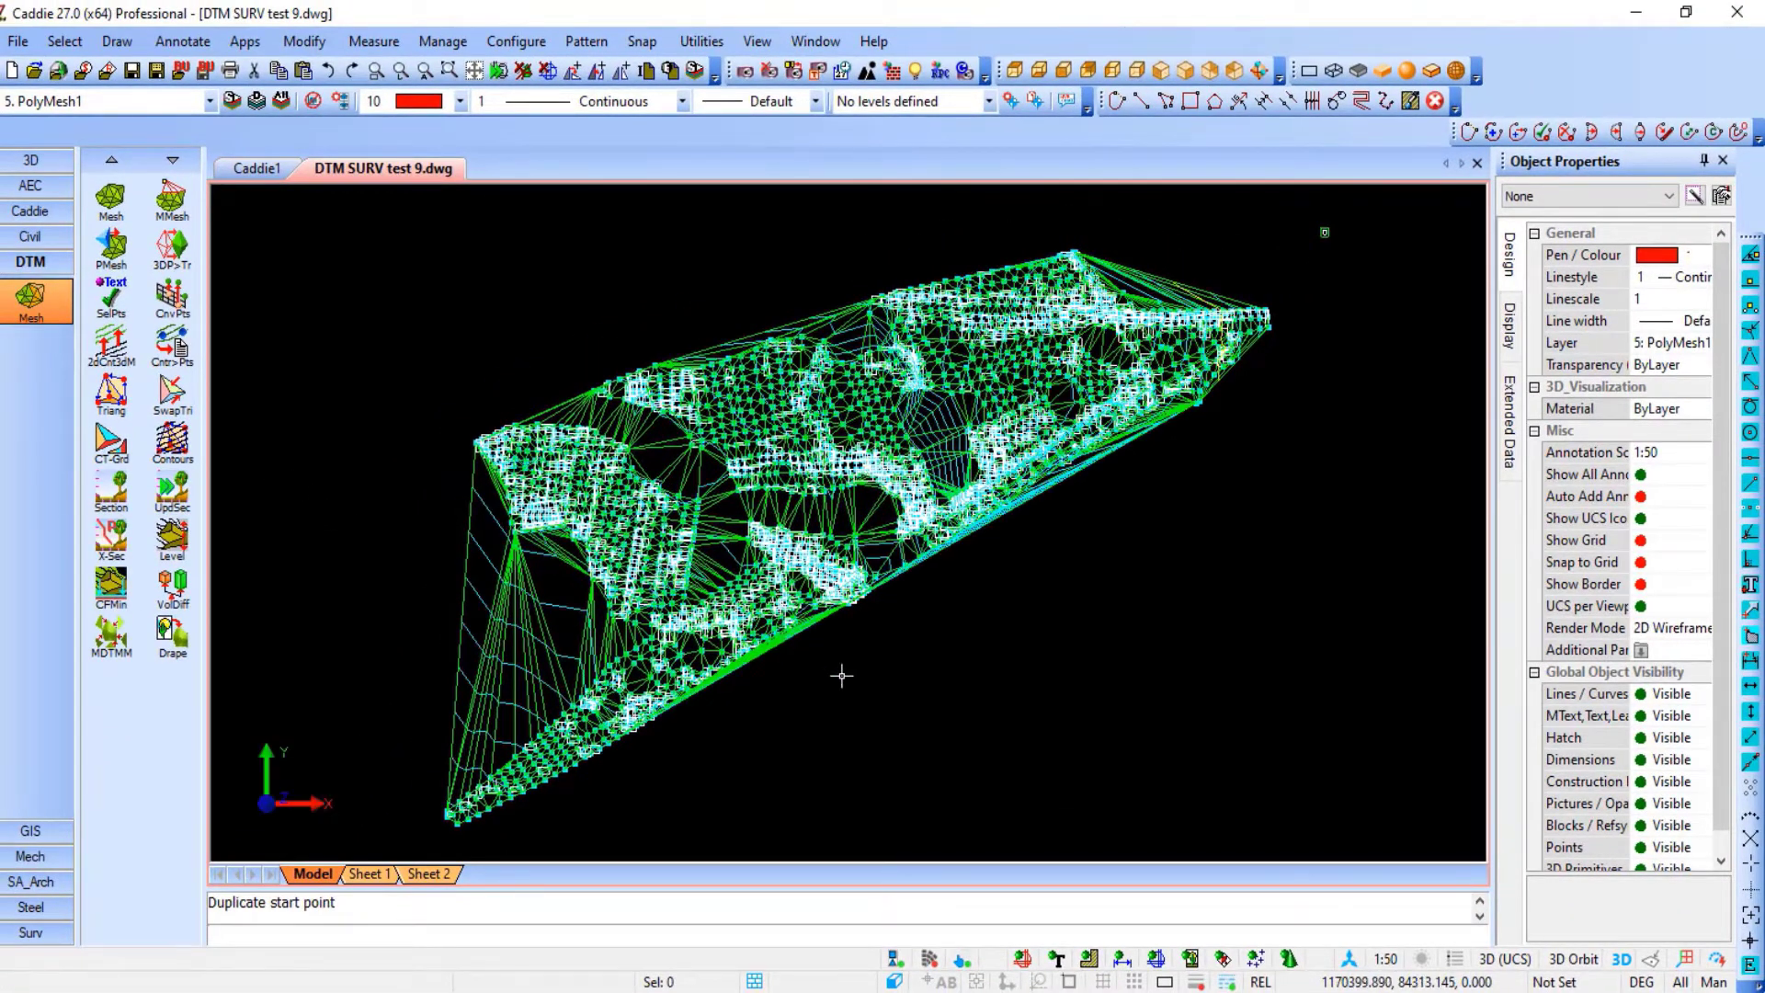
middle_click_drag(804, 547, 830, 308, "shift")
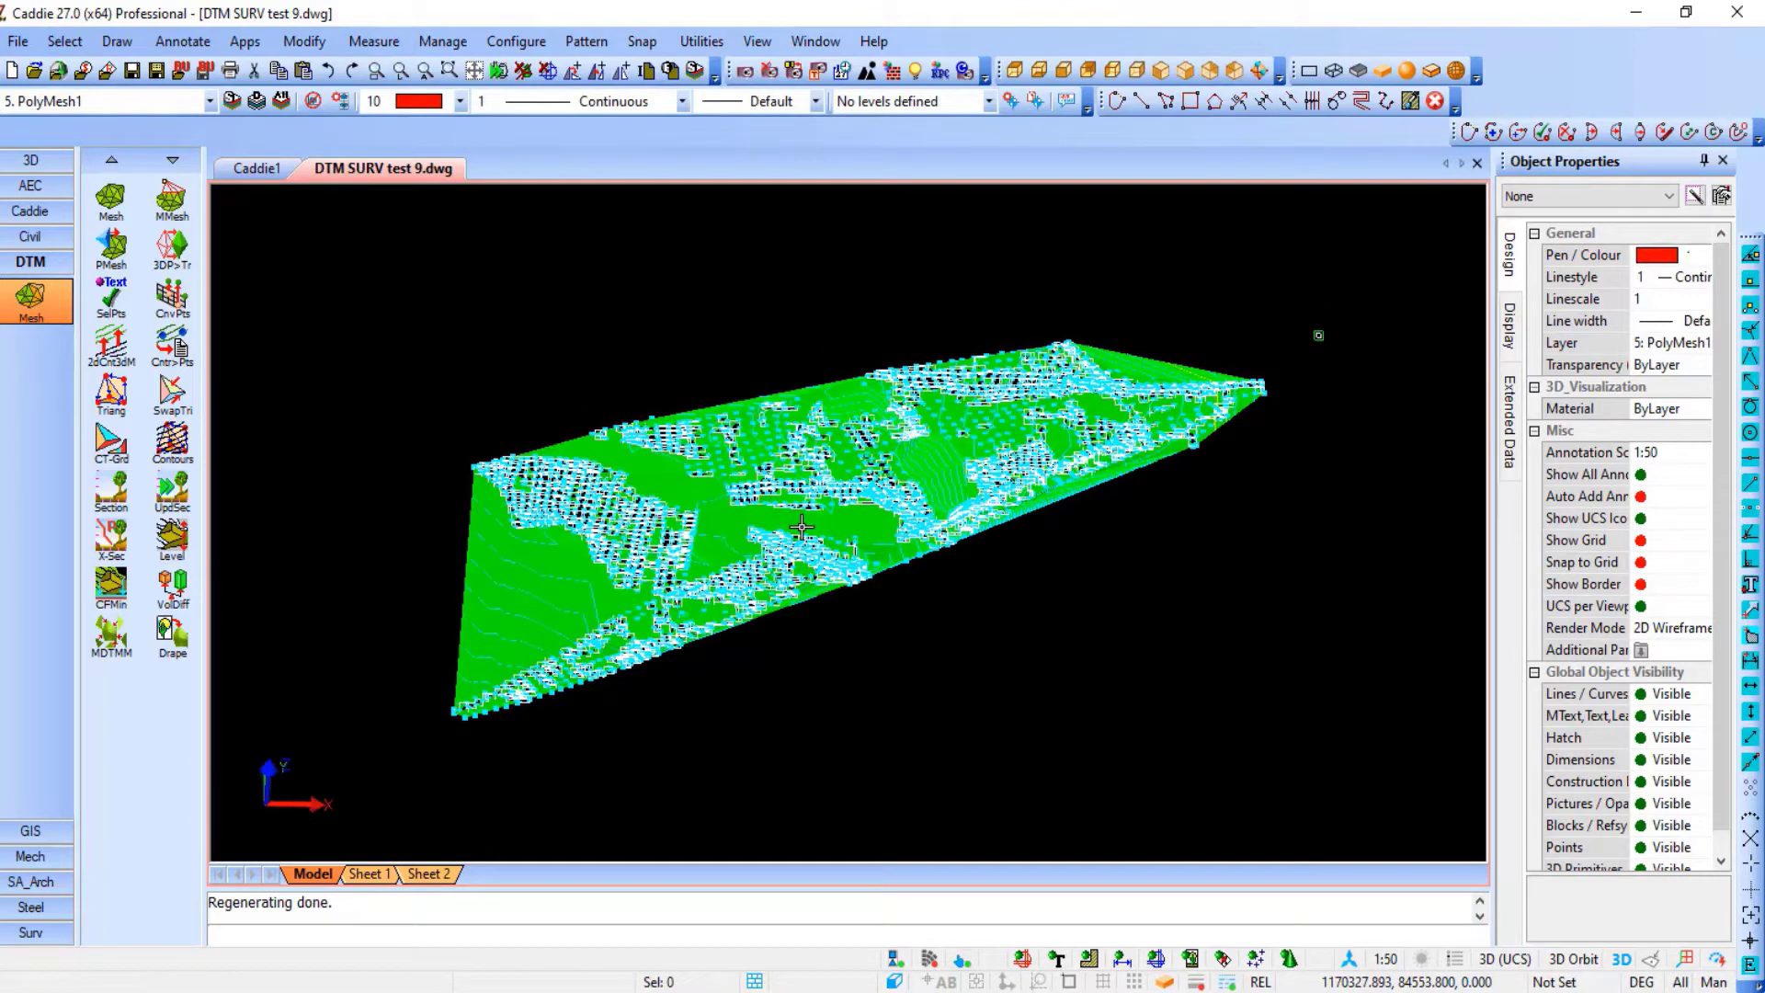
left_click(1014, 71)
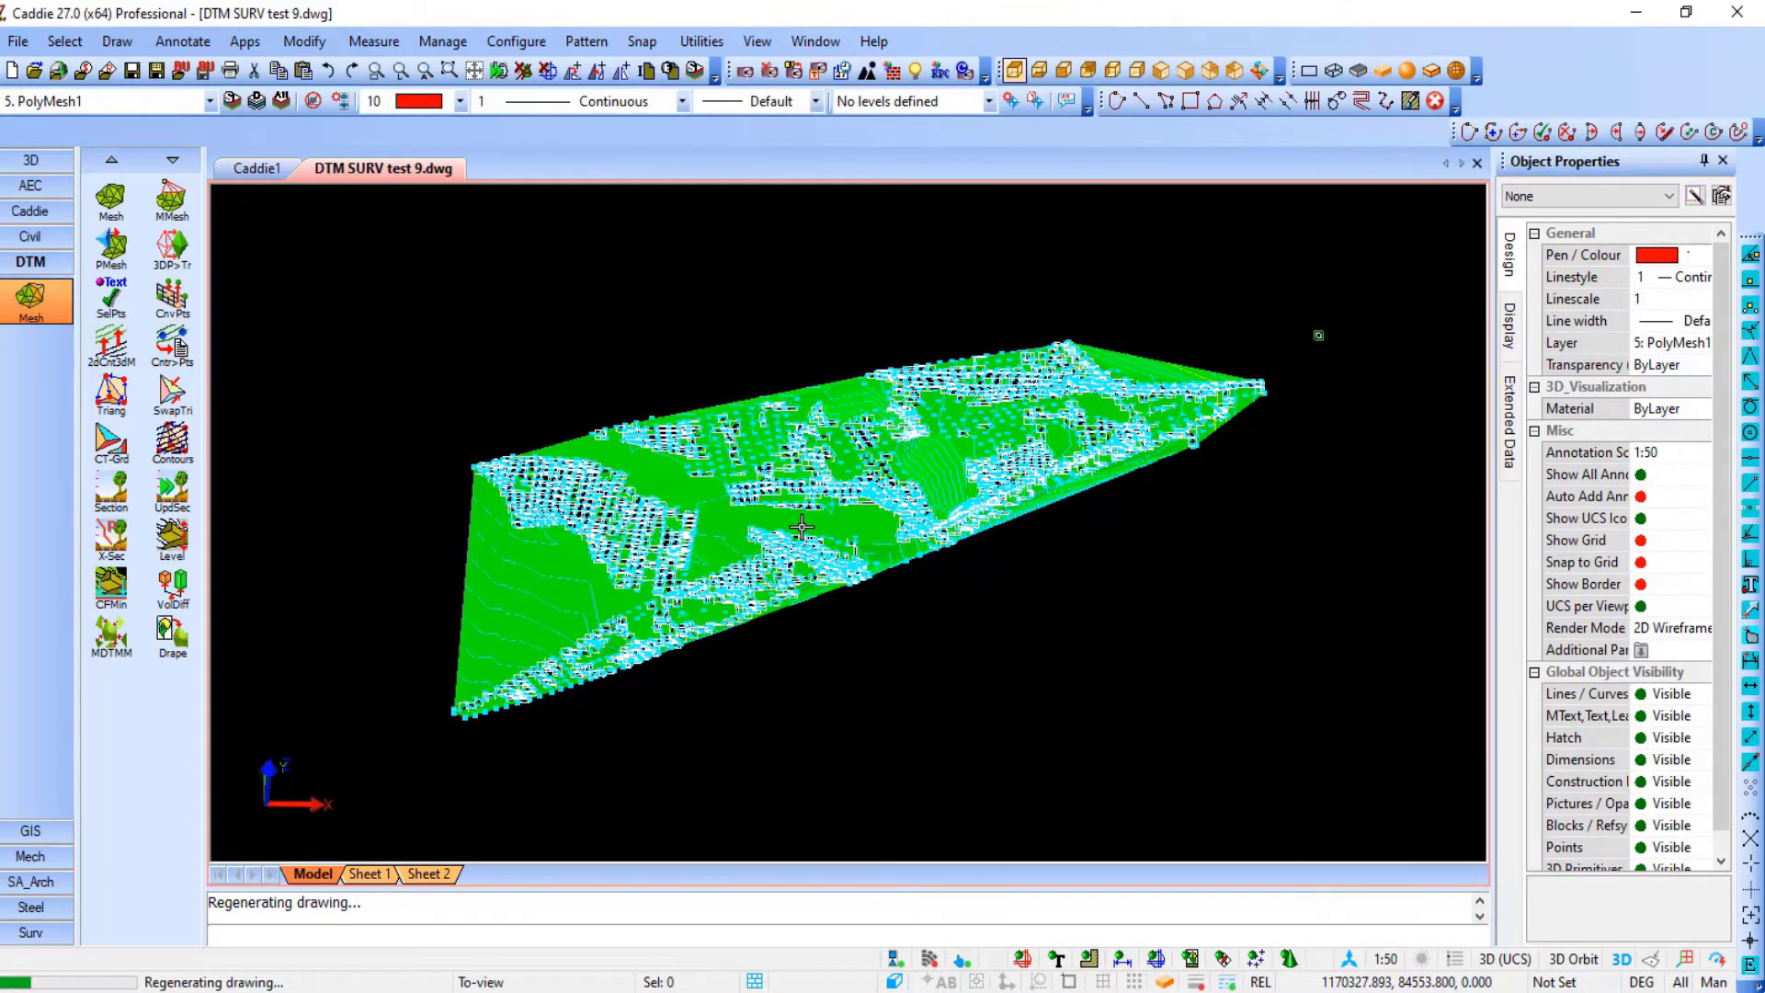
scroll(783, 517, "up", 5)
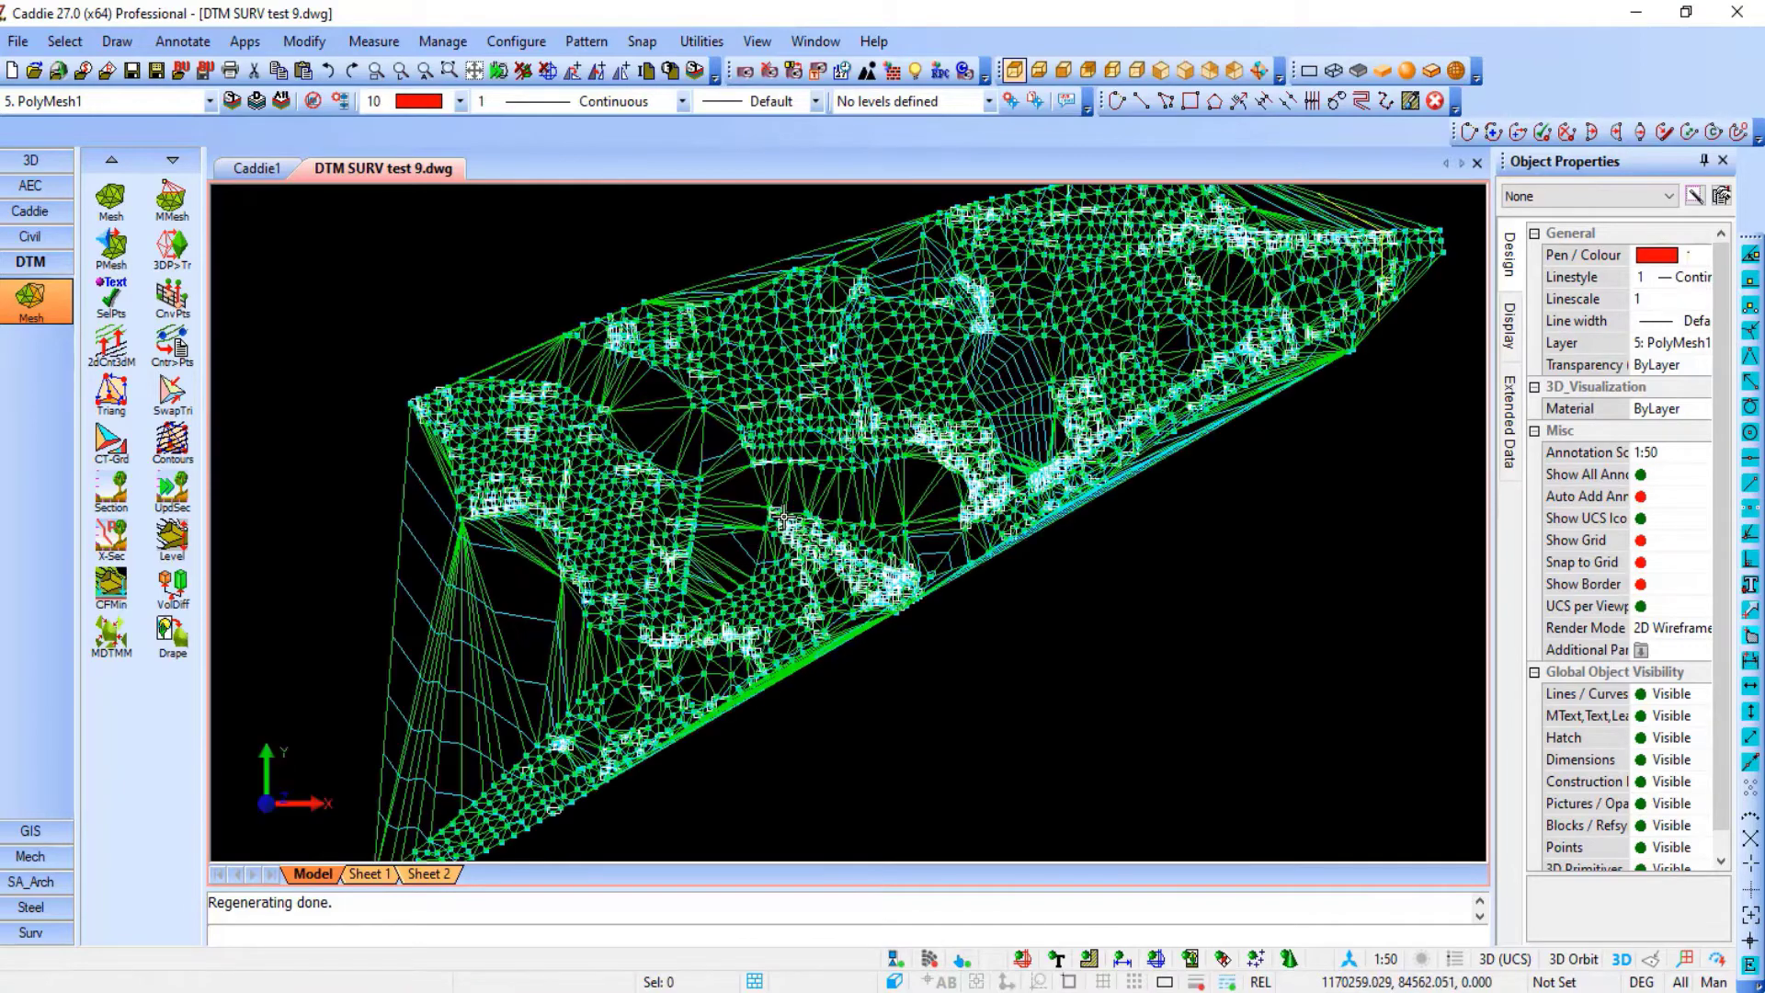
scroll(783, 516, "down", 2)
scroll(783, 517, "down", 1)
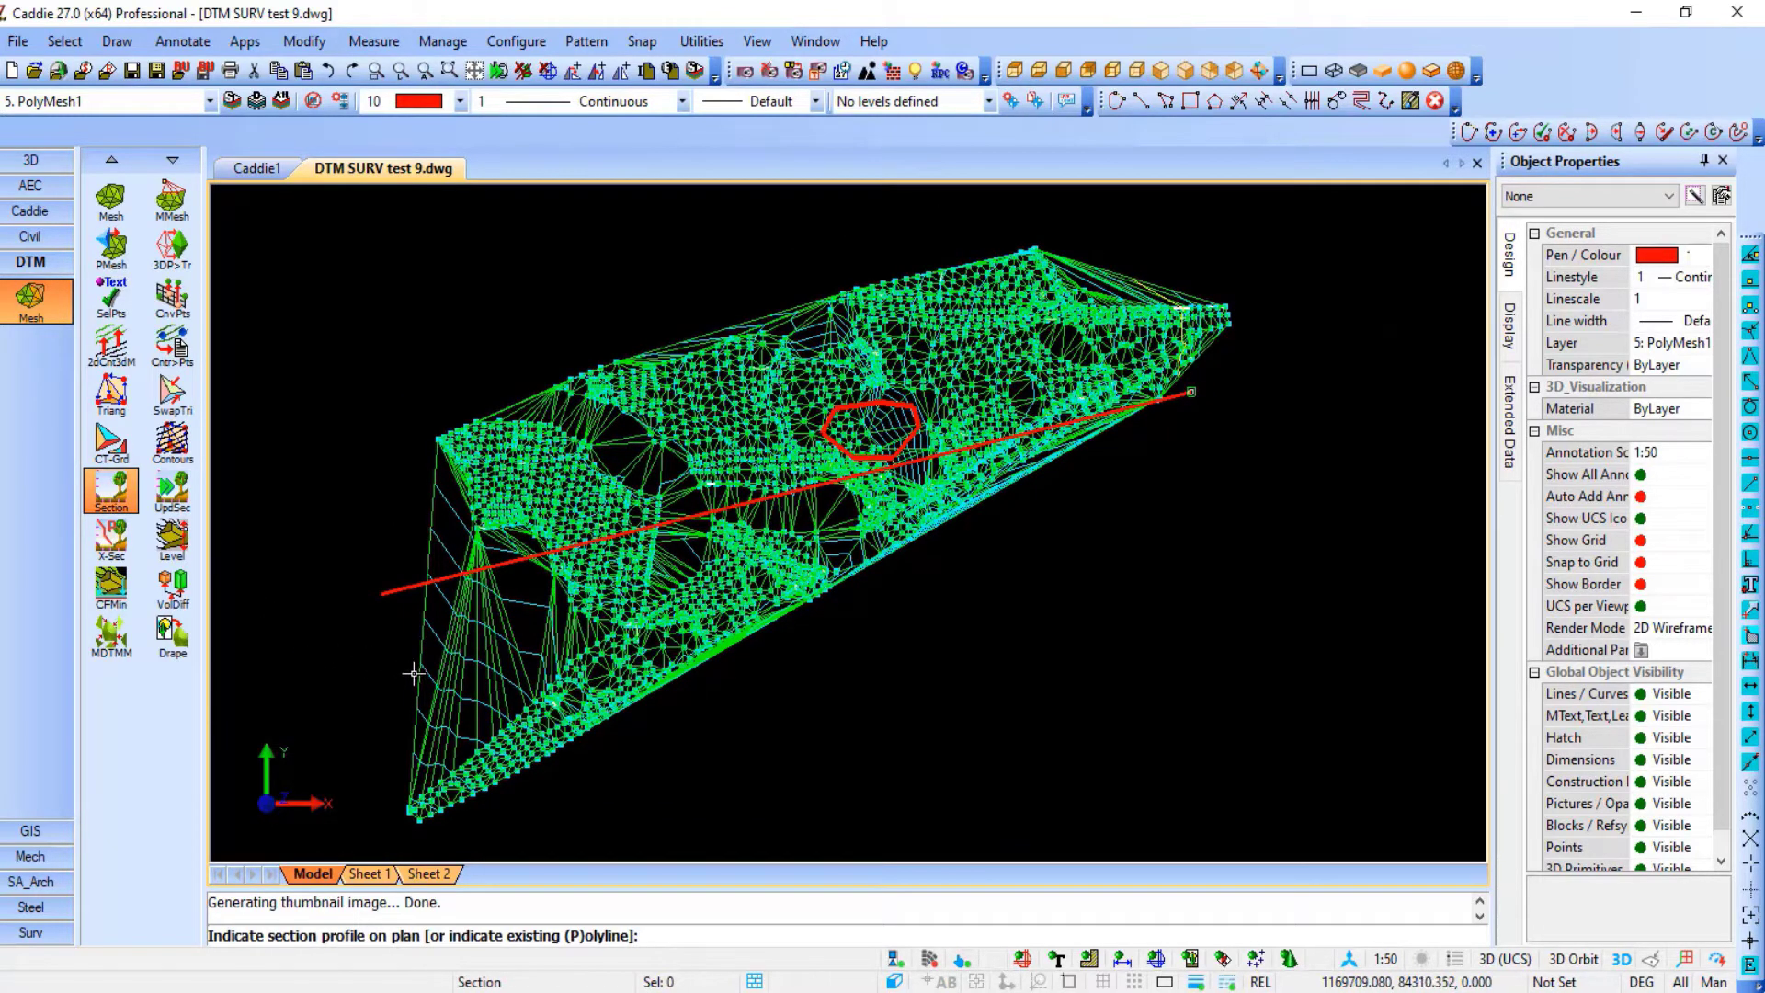
Draw a section along the existing red polyline with vertical scale multiplier 3, placing it below the mesh
key("p")
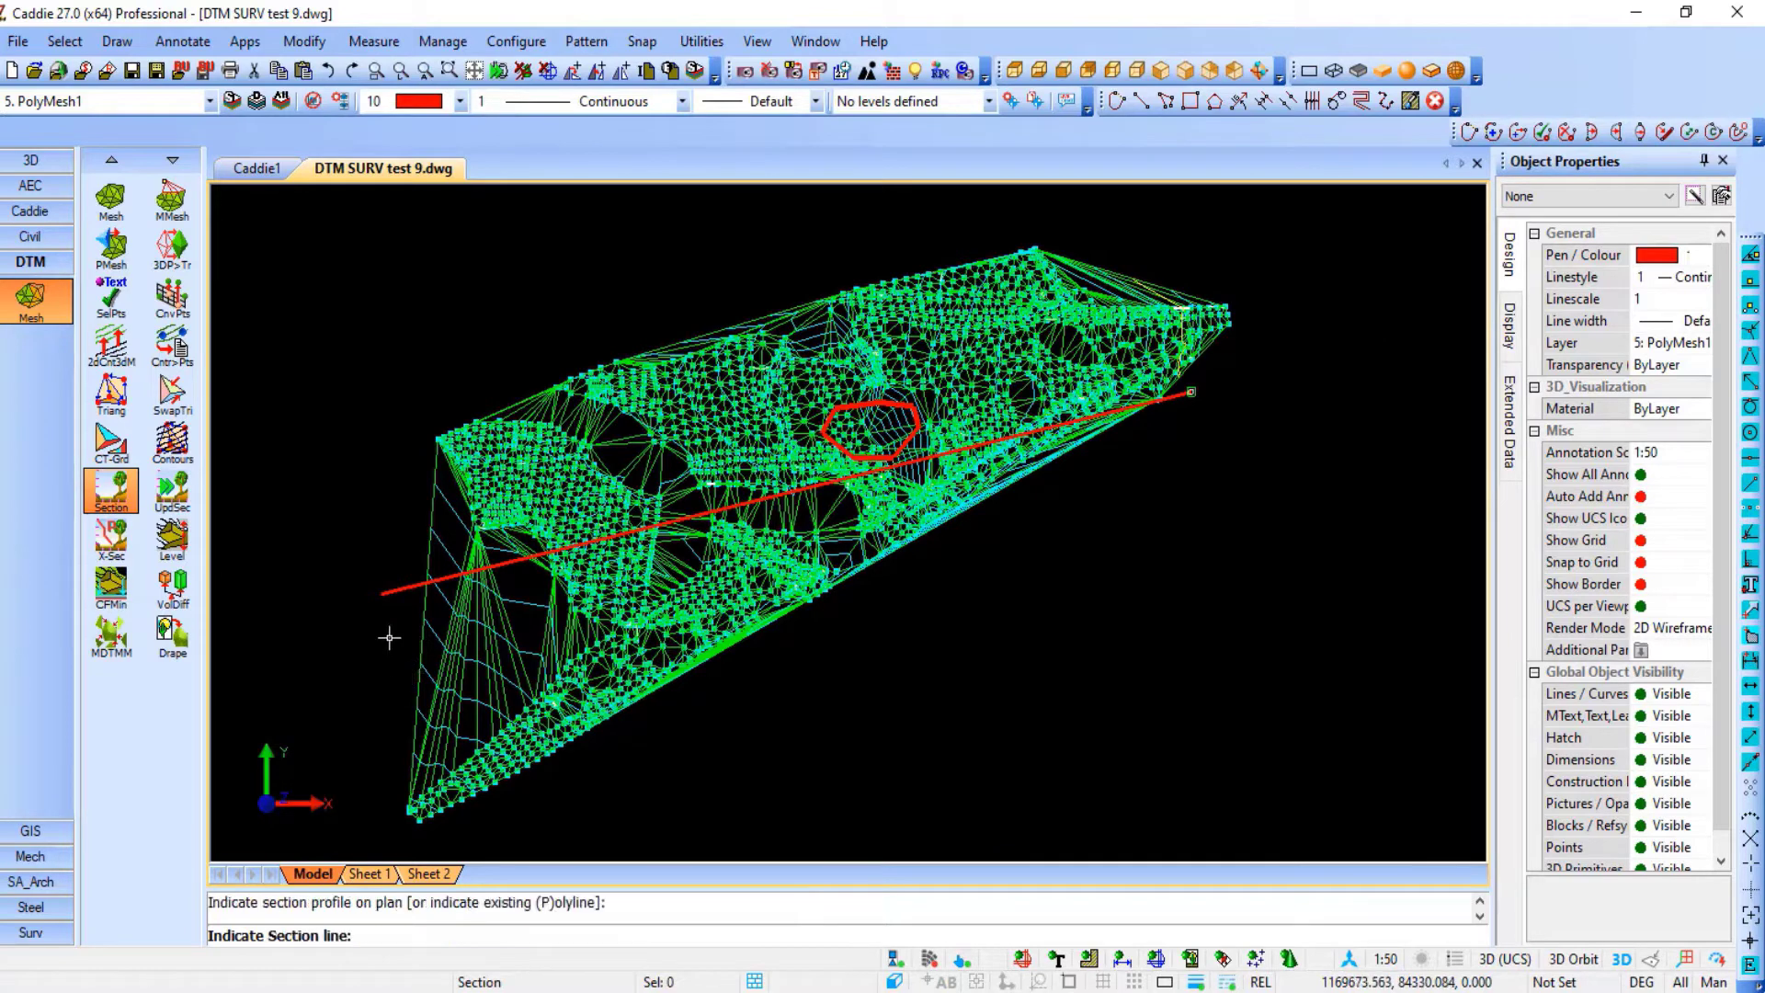
left_click(394, 587)
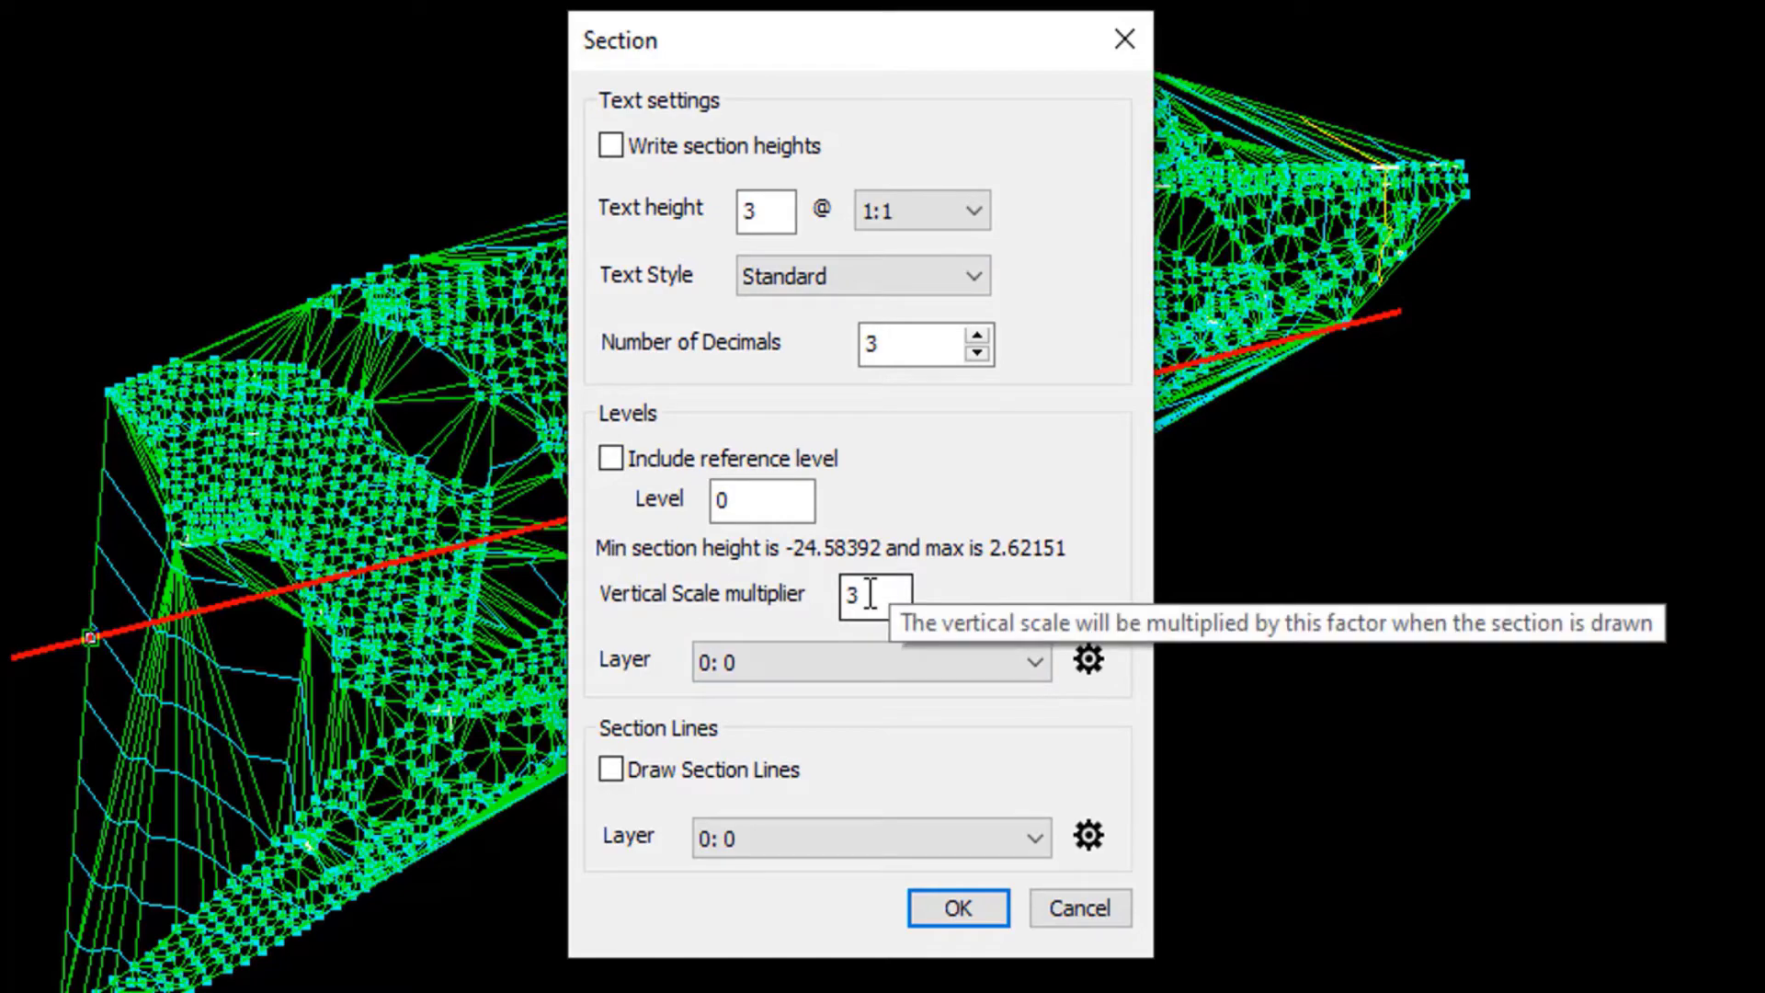
left_click(958, 910)
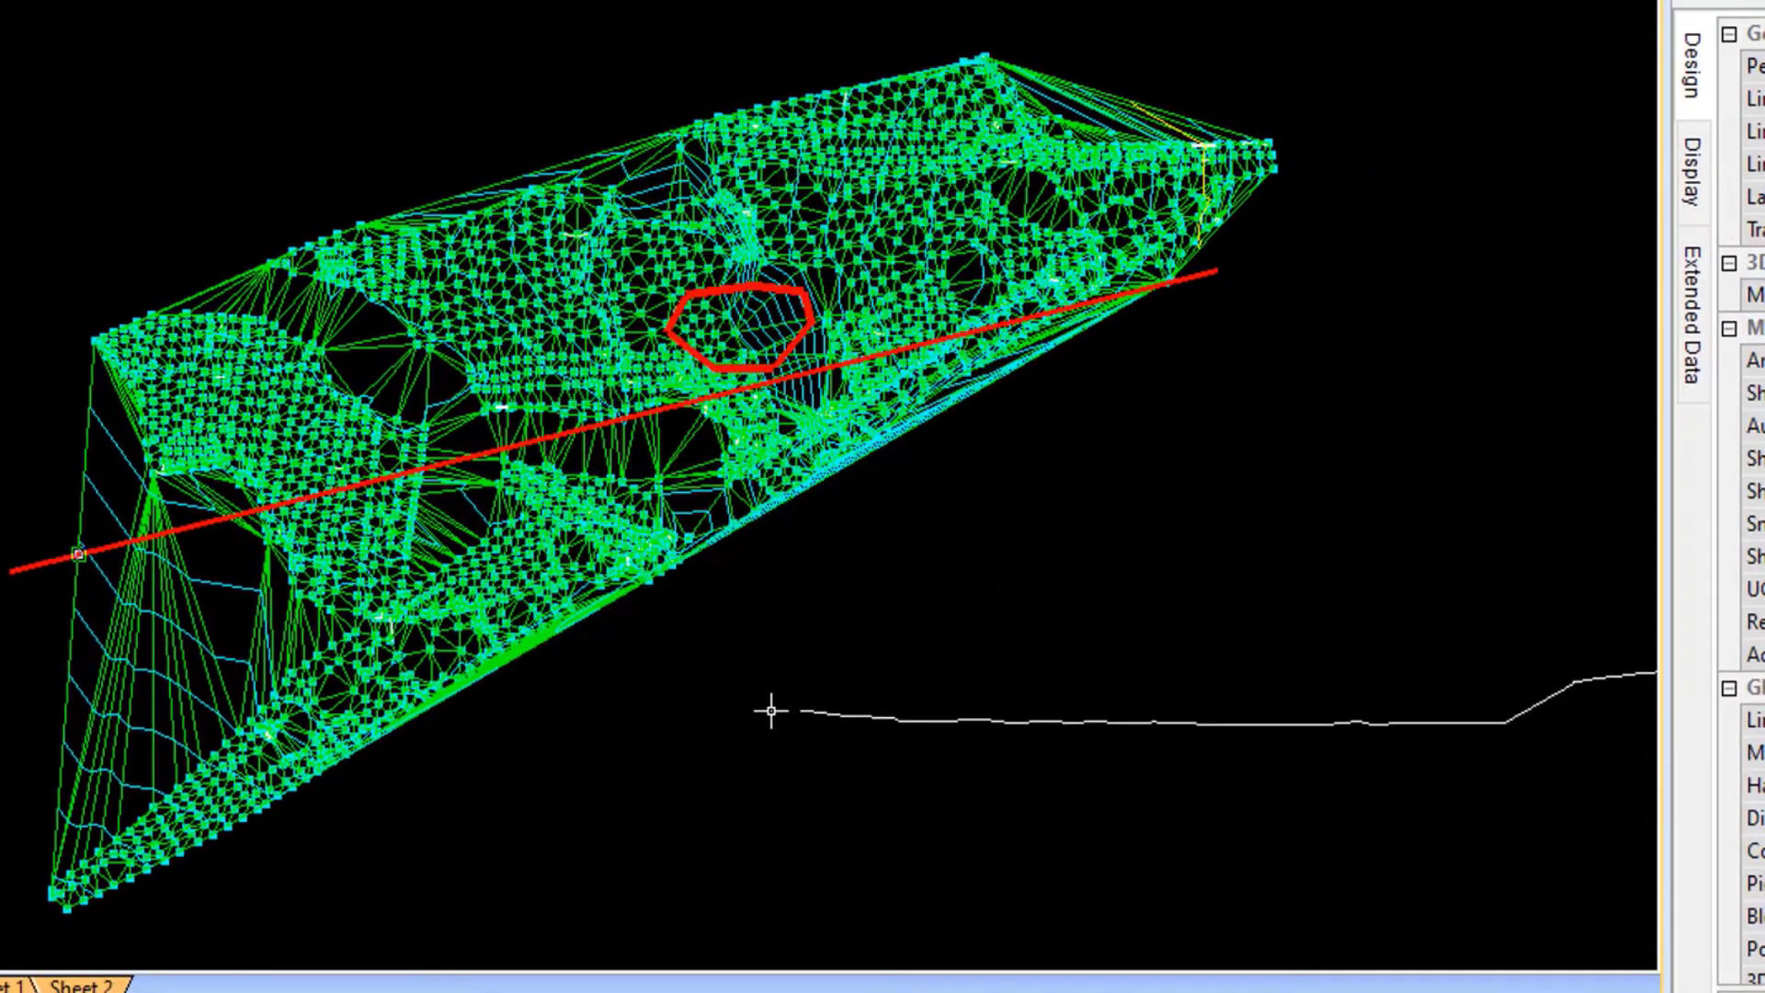
left_click(473, 754)
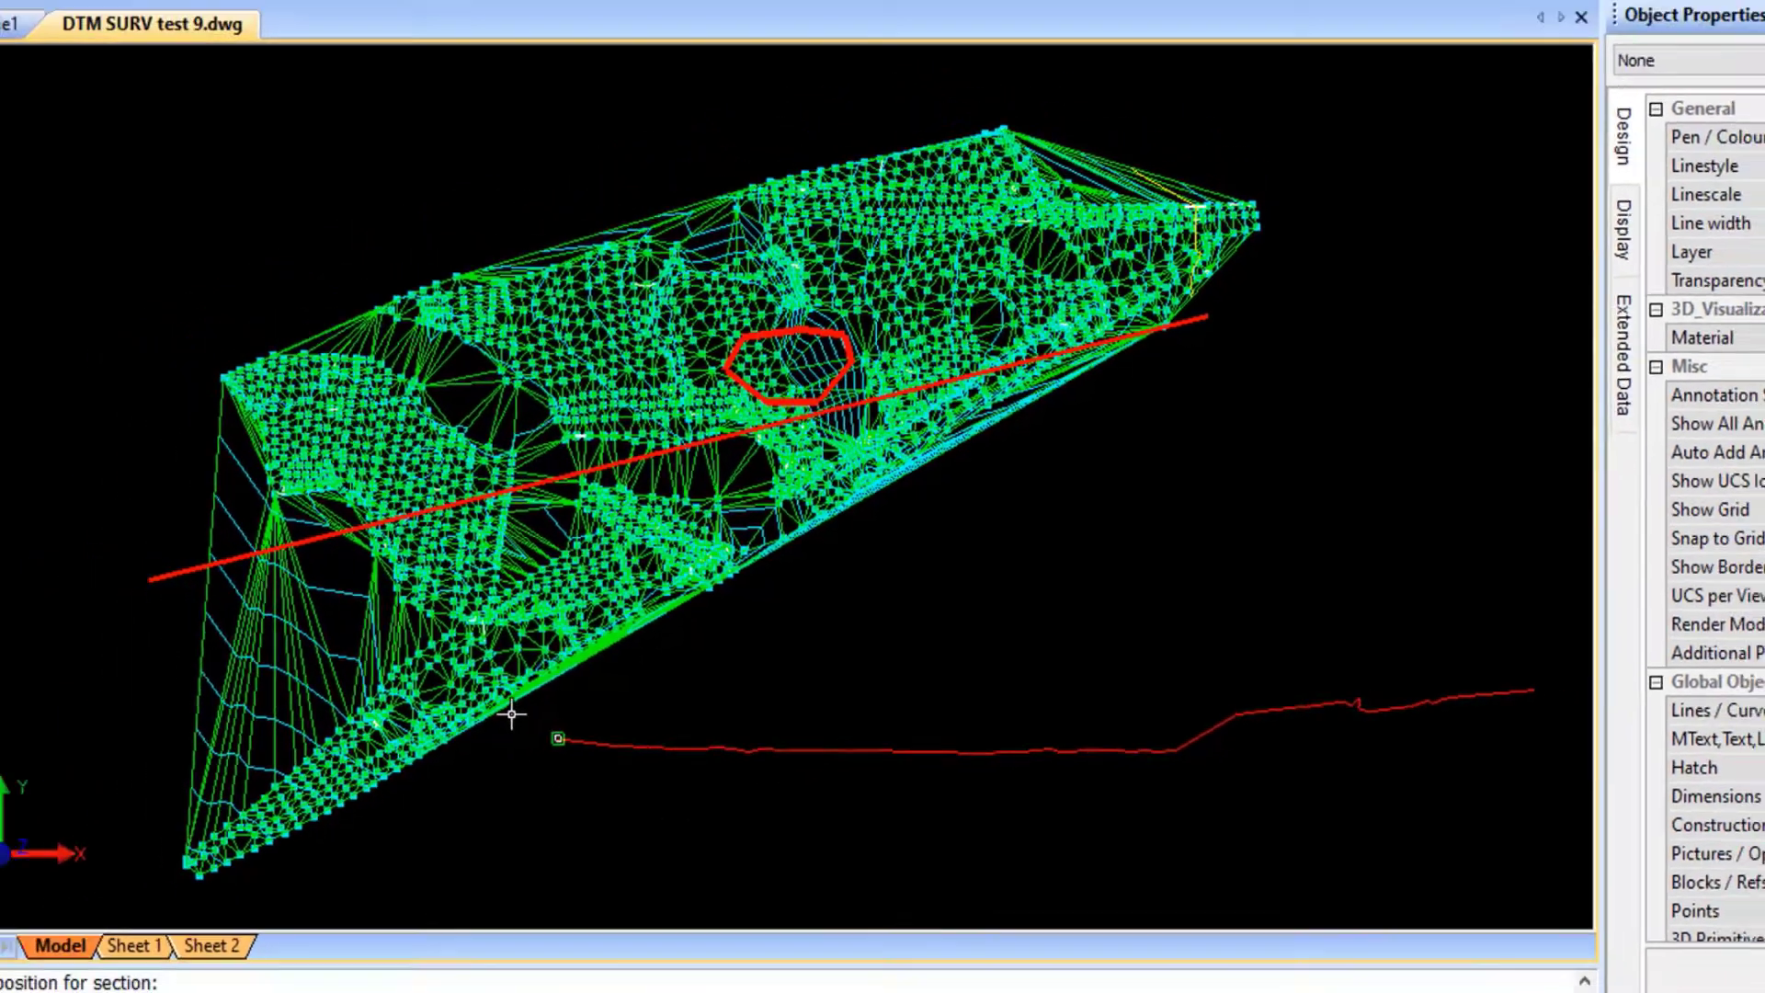
key("Escape")
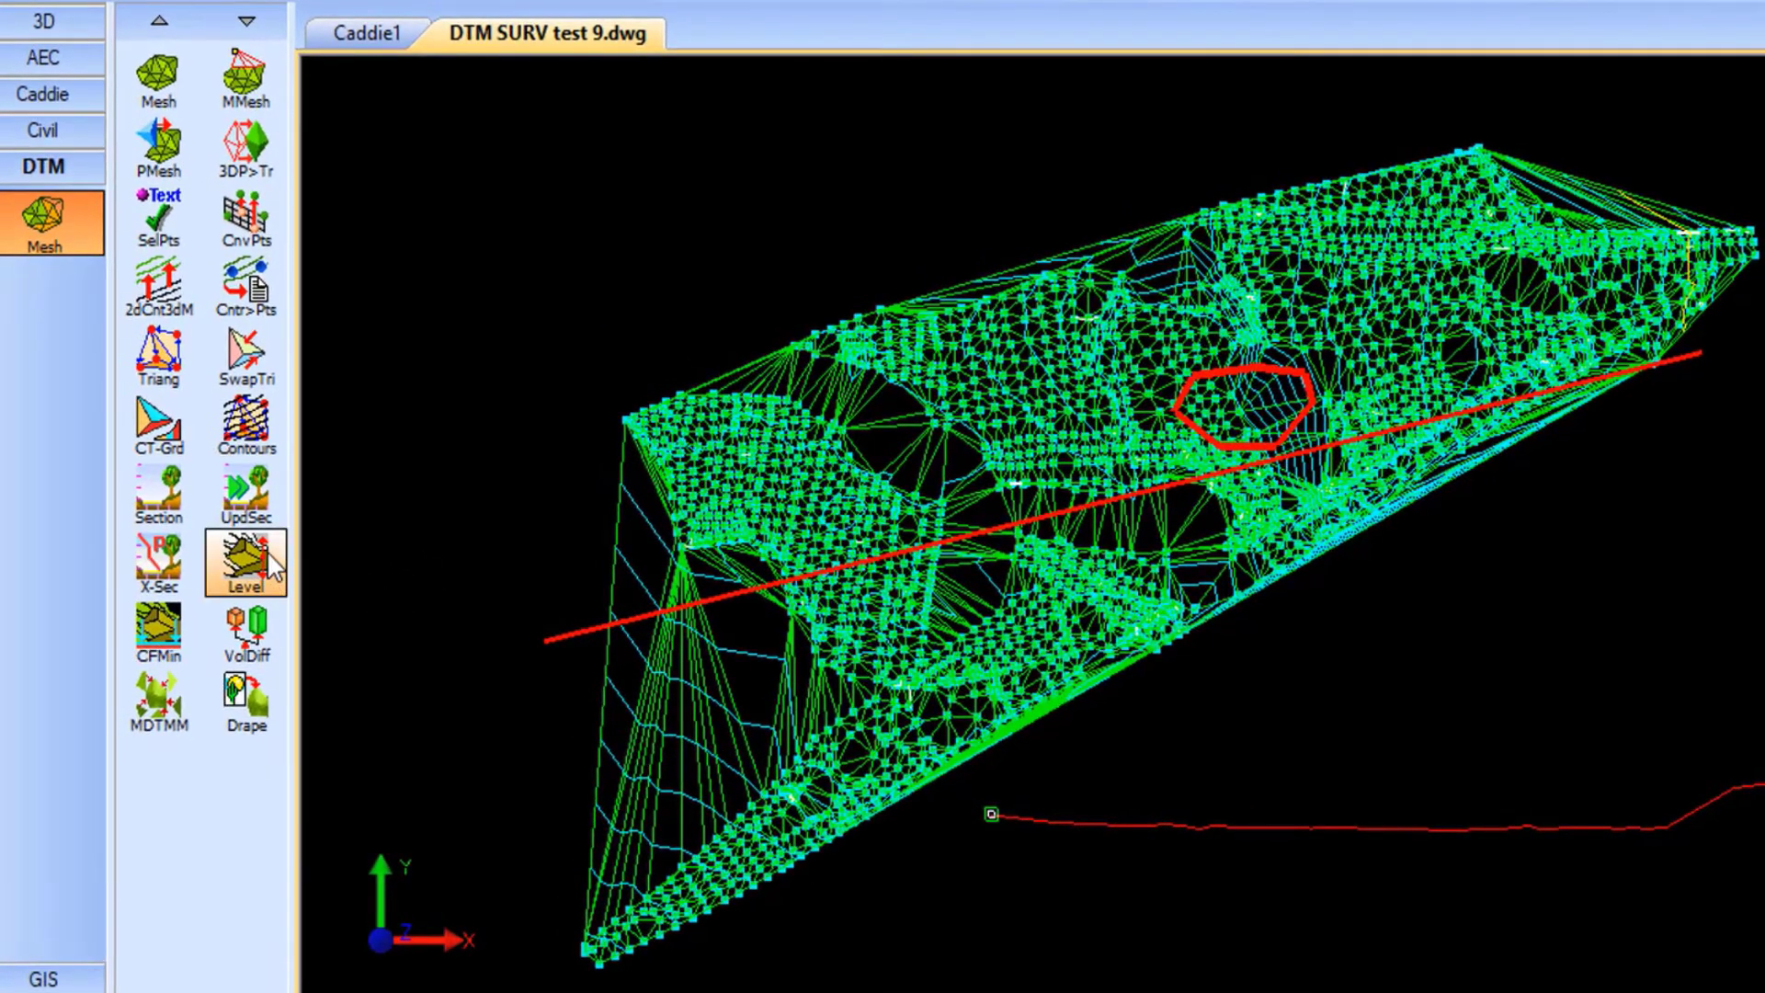
Set up a minimum cut and fill with Basalt (1.36) shrinkage, re-triangulated outline and a closed polyline as source
left_click(161, 630)
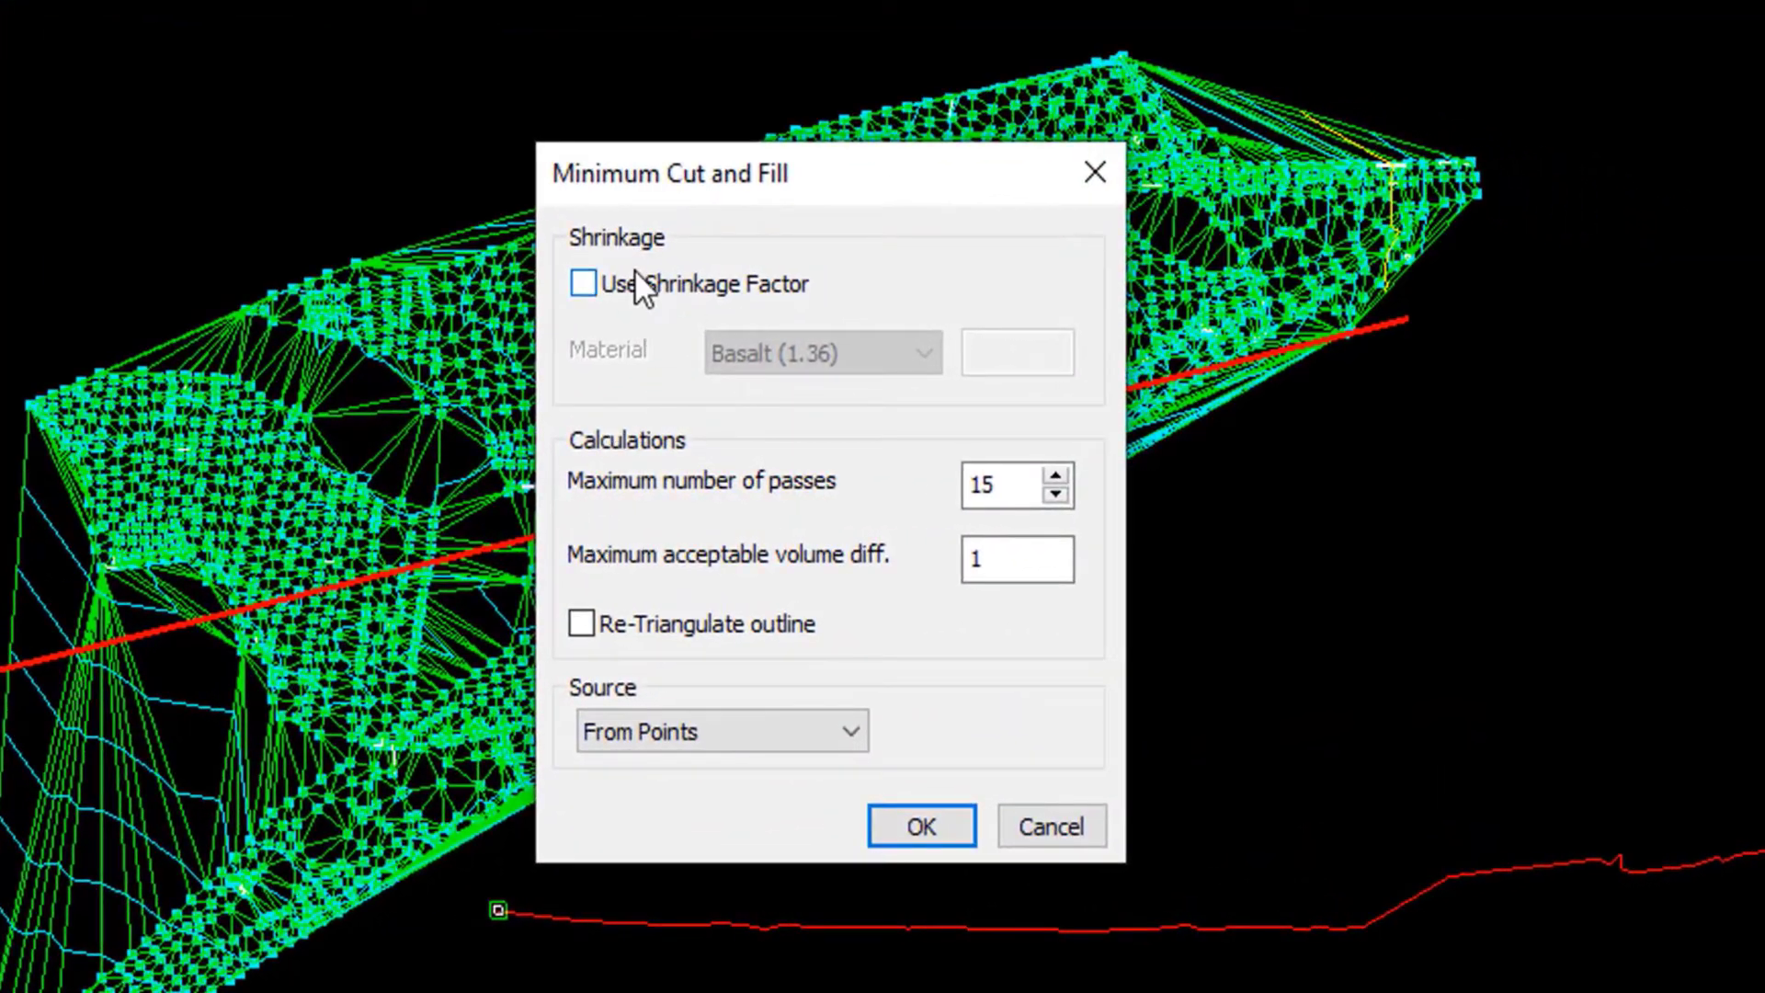
left_click(626, 276)
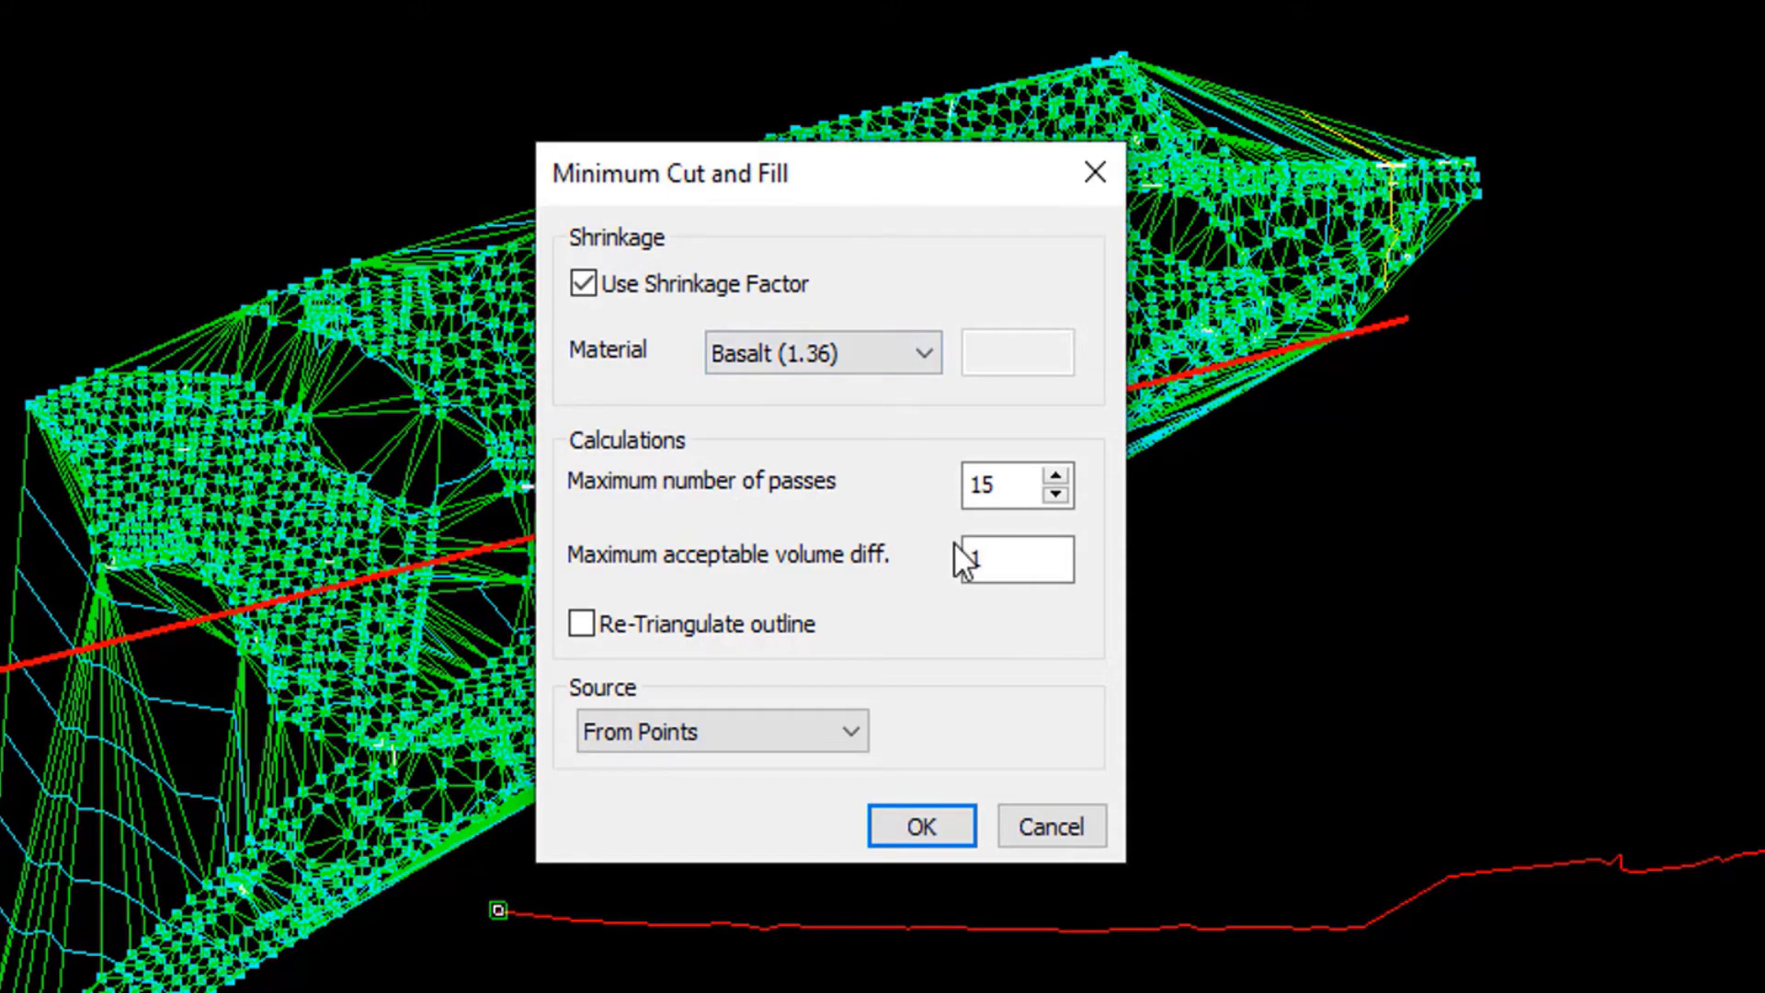
left_click(599, 623)
left_click(790, 728)
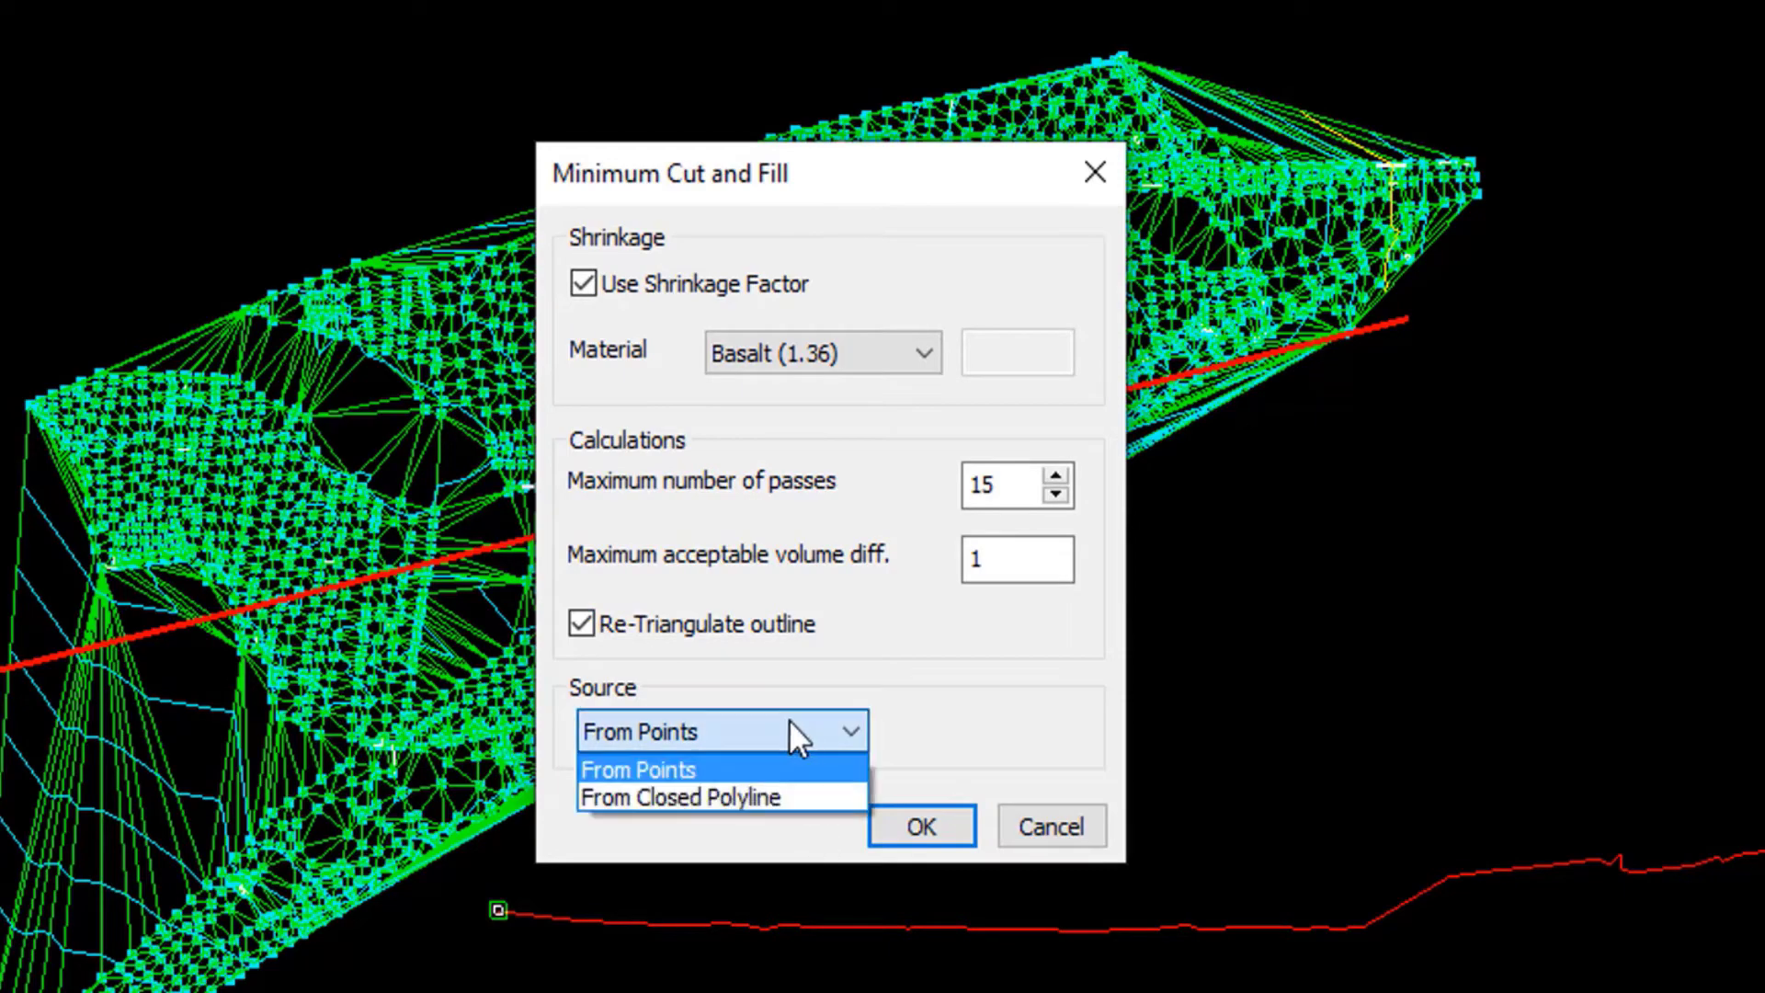
left_click(742, 798)
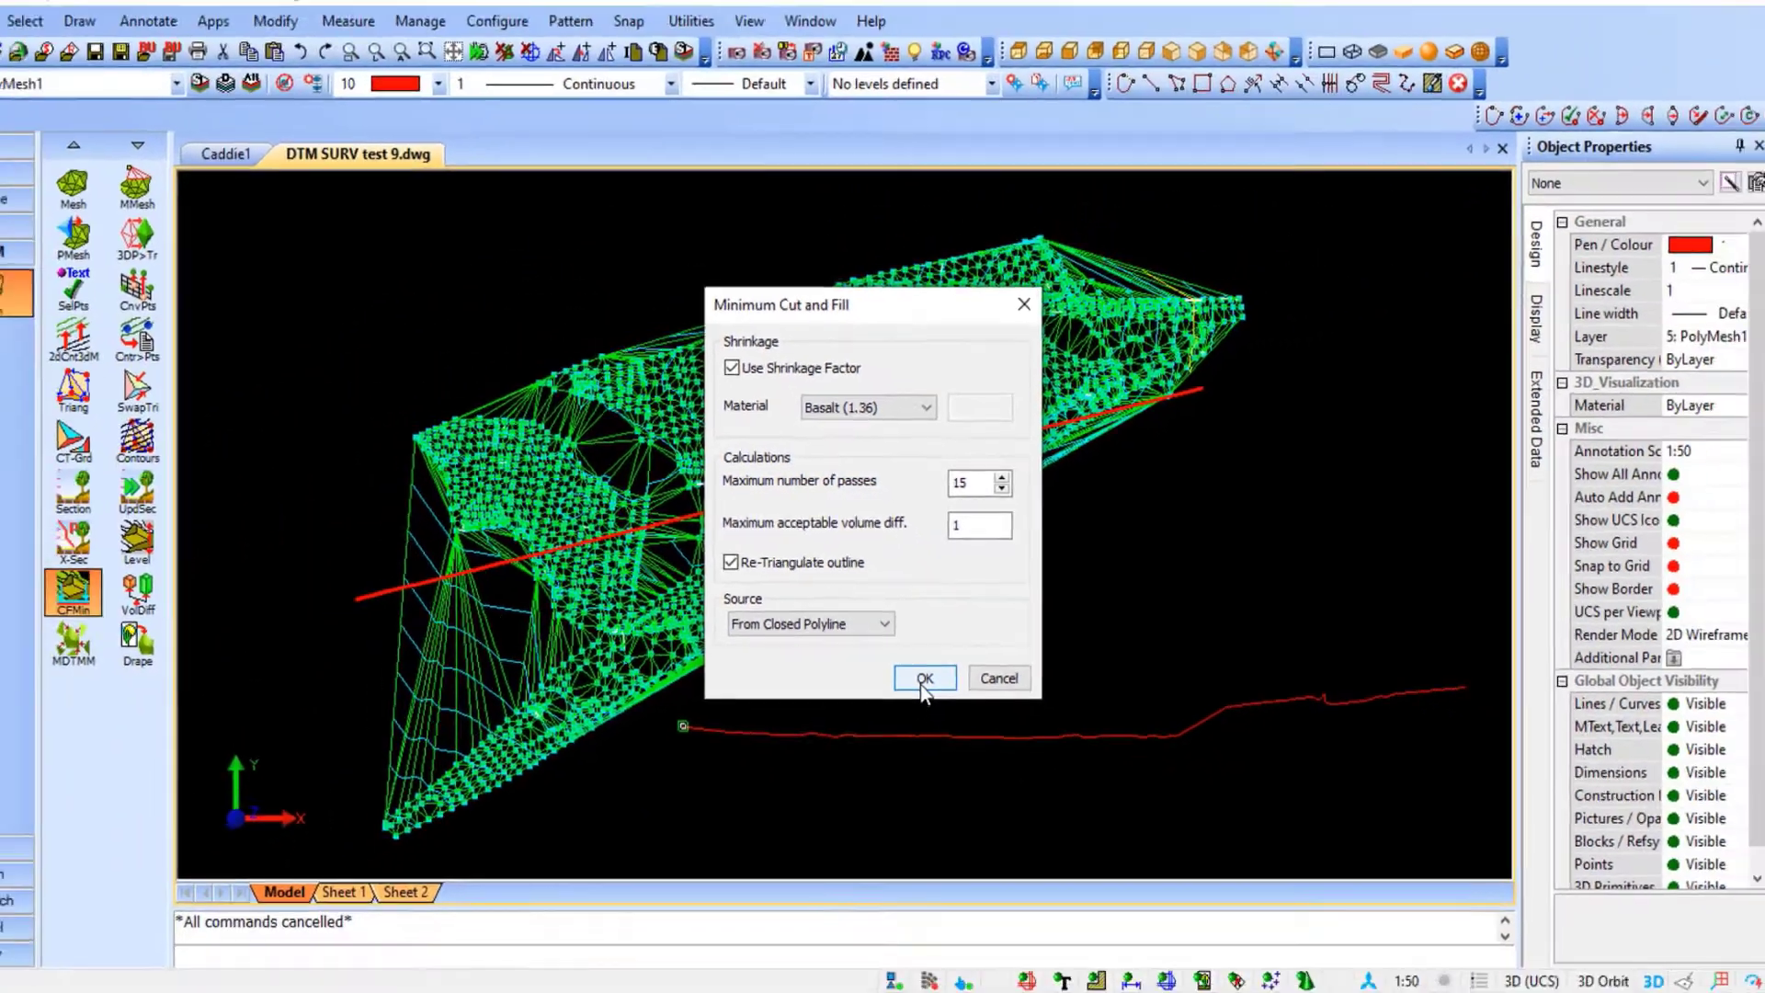
left_click(922, 793)
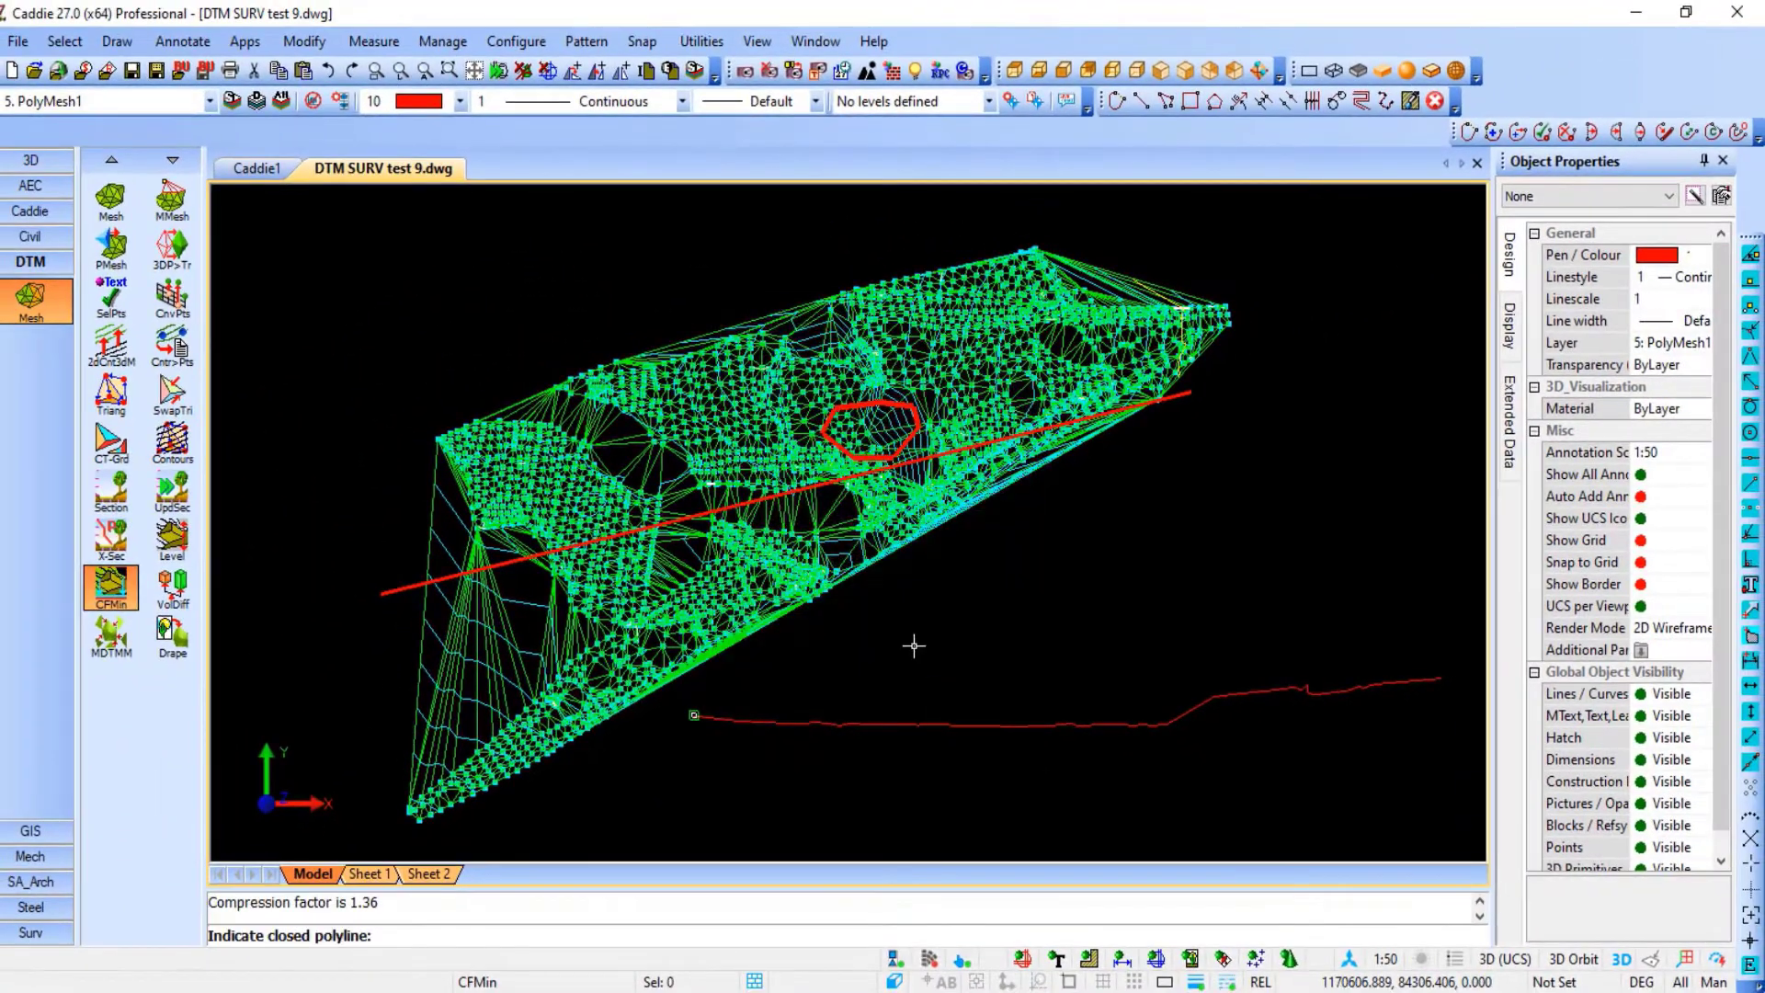
Calculate cut and fill for the closed red polygon and level the enclosed area at the minimum cut and fill height
scroll(882, 424, "up", 4)
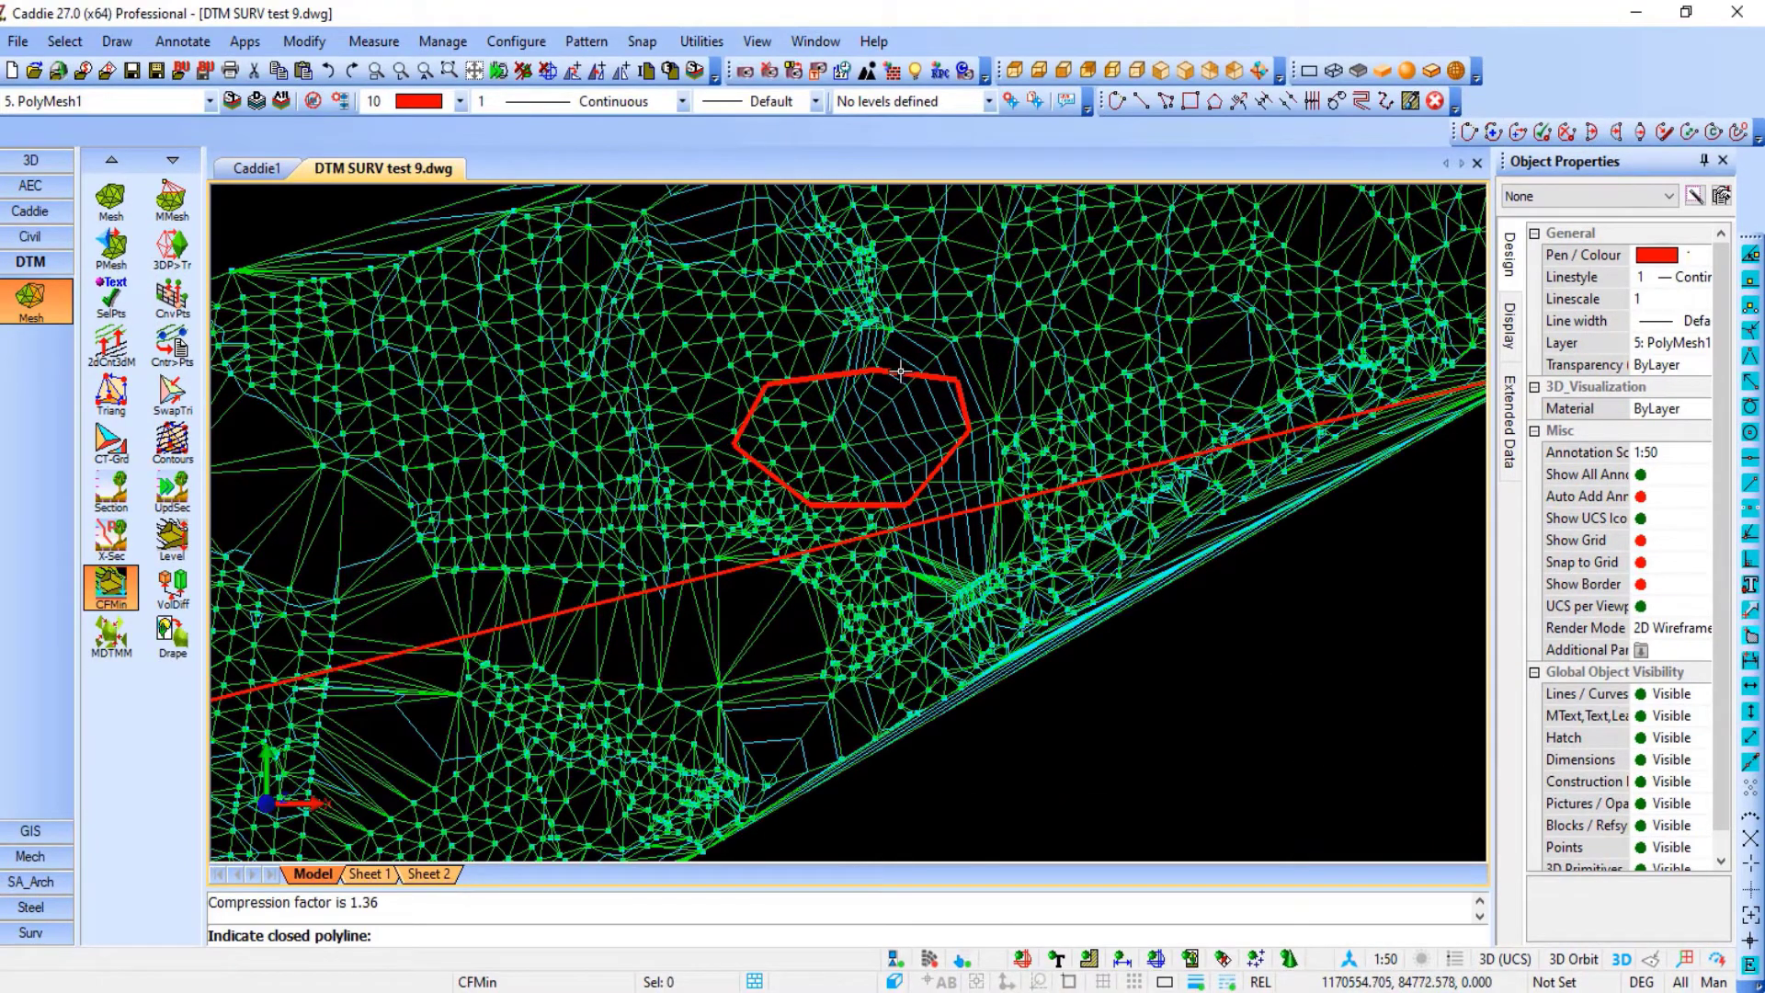
left_click(900, 372)
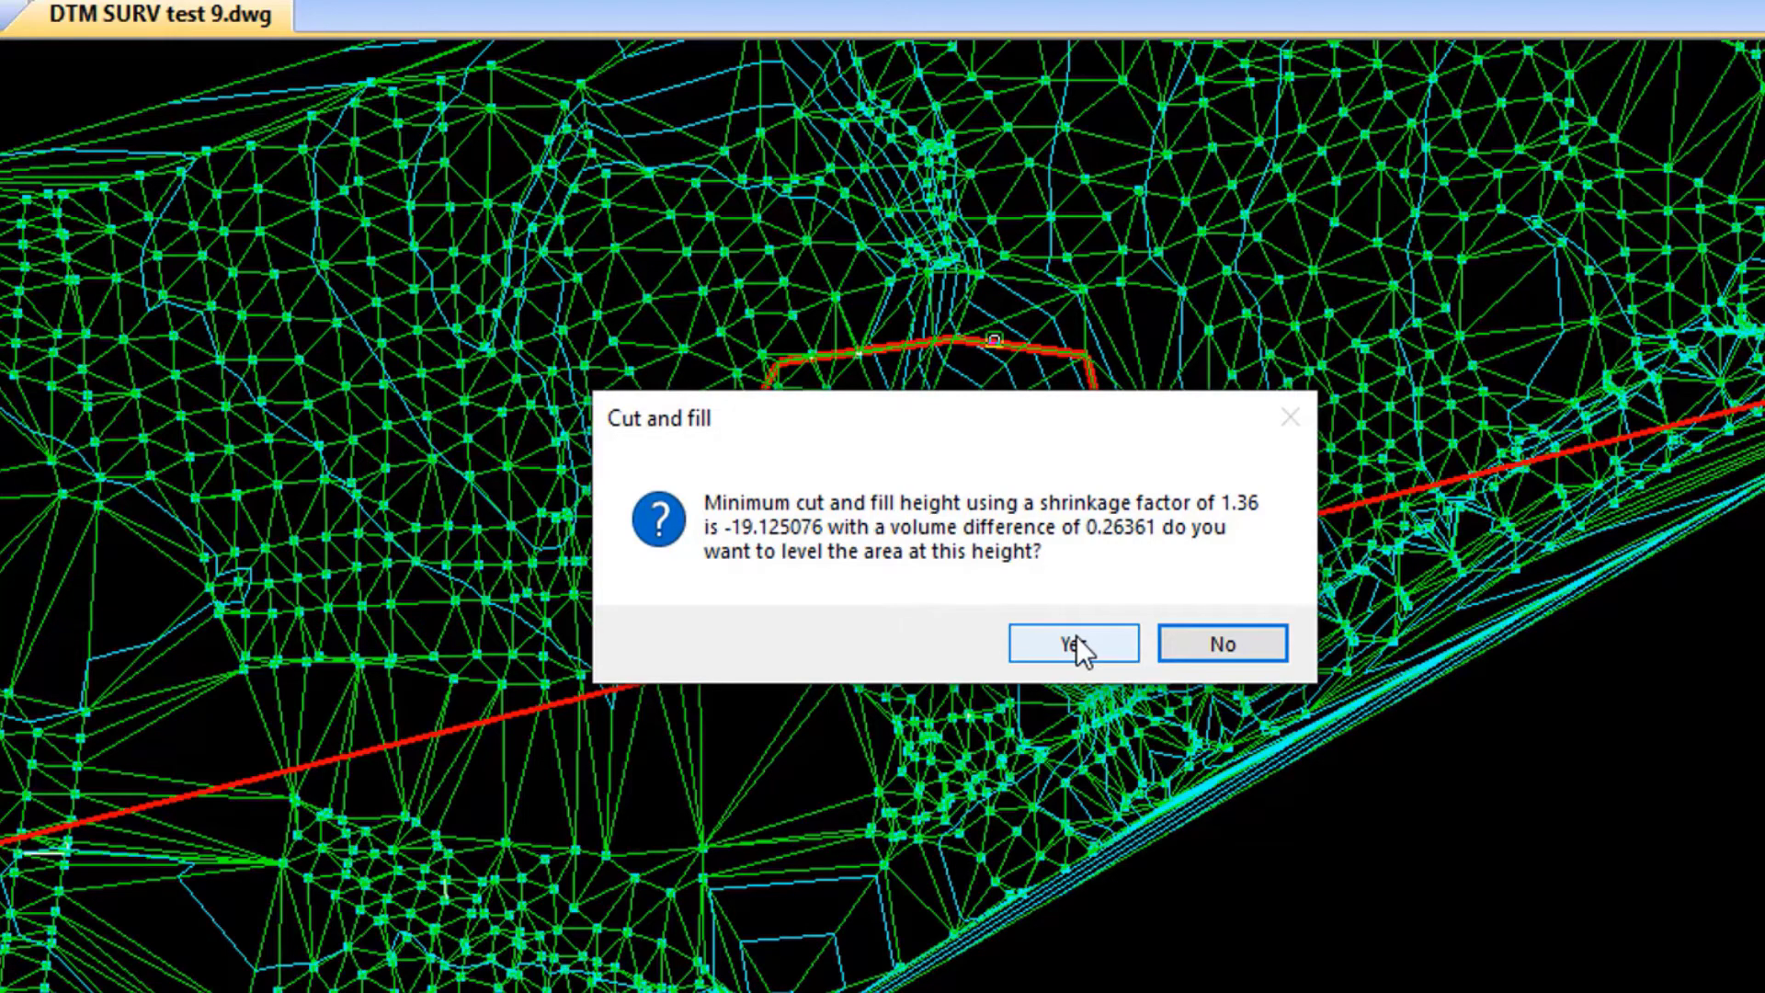
left_click(1074, 642)
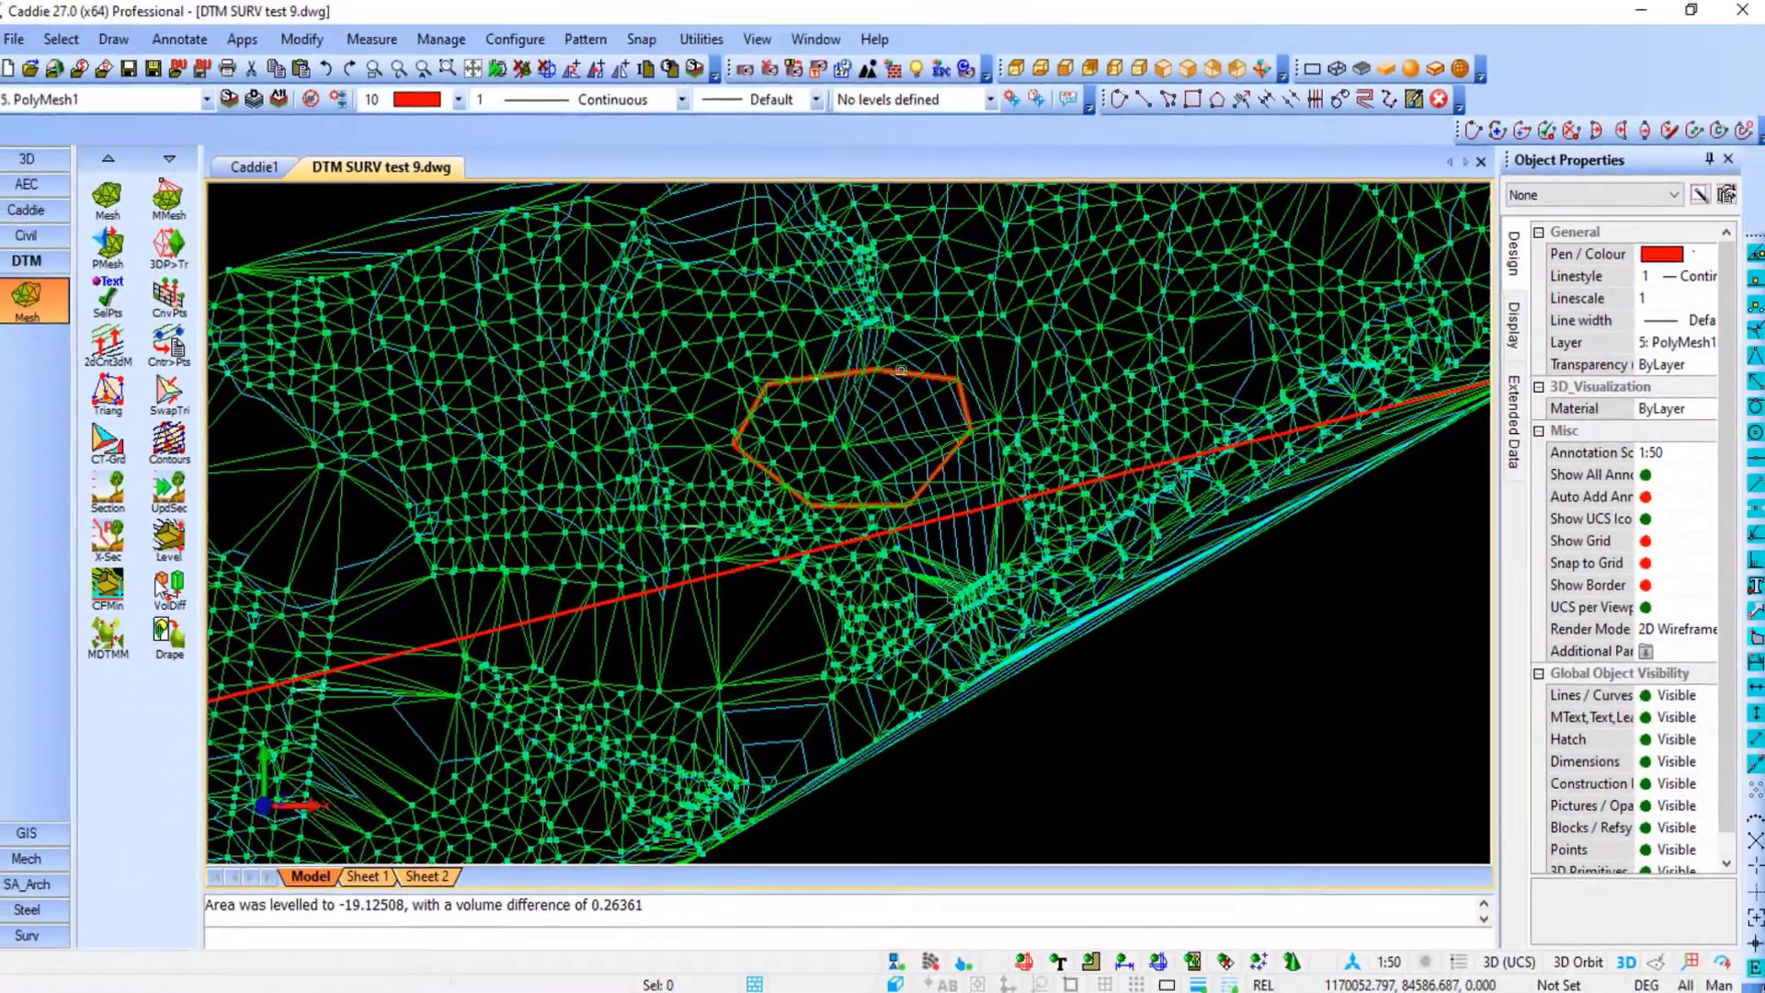
Calculate the volume difference between two DTMs, enclosing the levelled mesh as the first and the mesh above it as the second
scroll(858, 497, "down", 4)
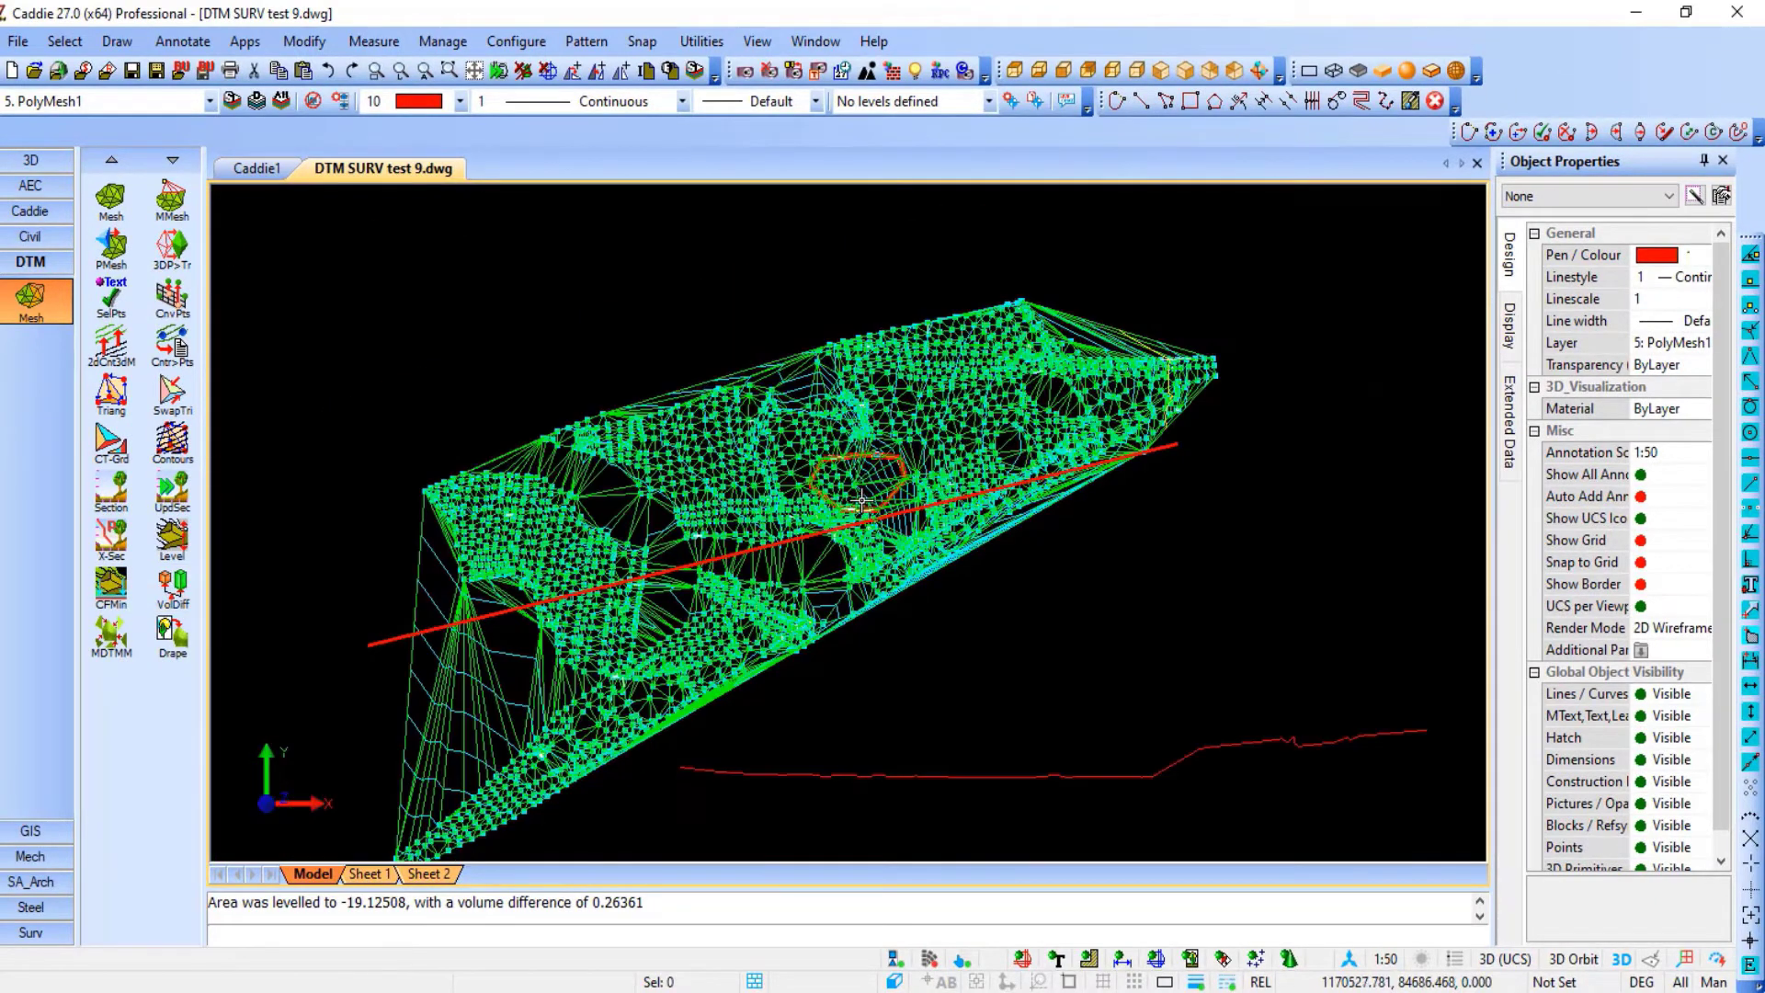
scroll(862, 499, "down", 3)
scroll(851, 482, "down", 2)
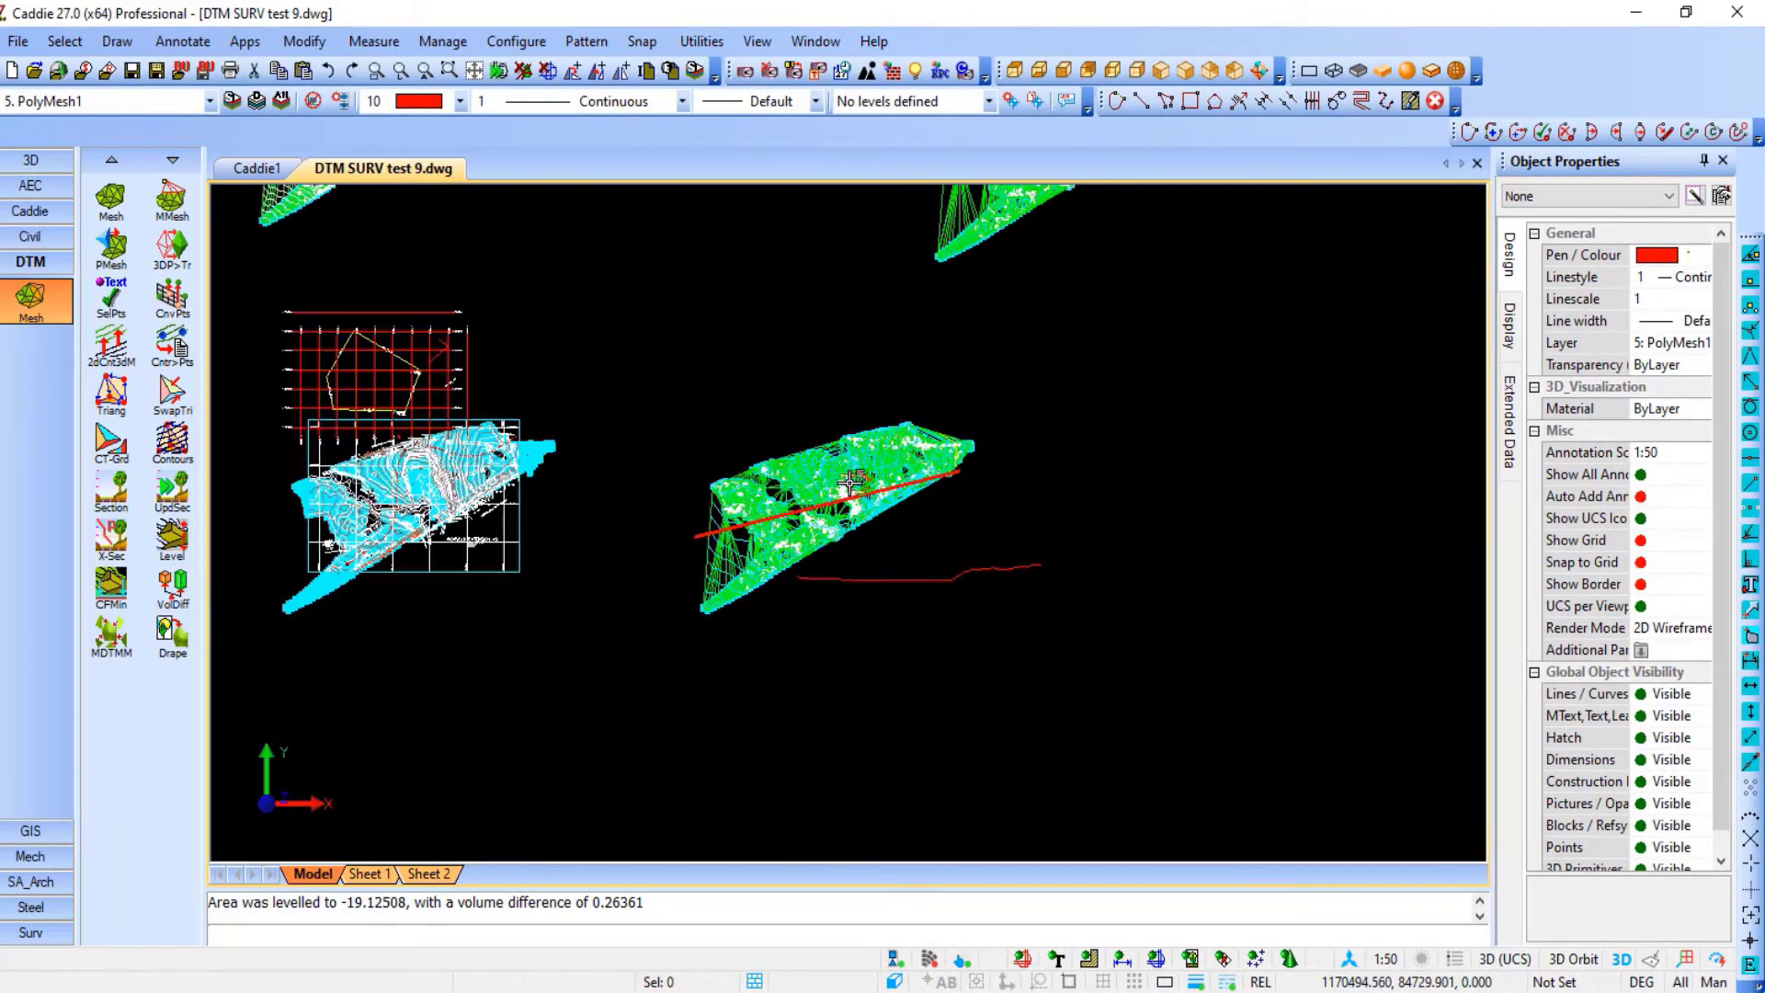
middle_click_drag(846, 483, 593, 667)
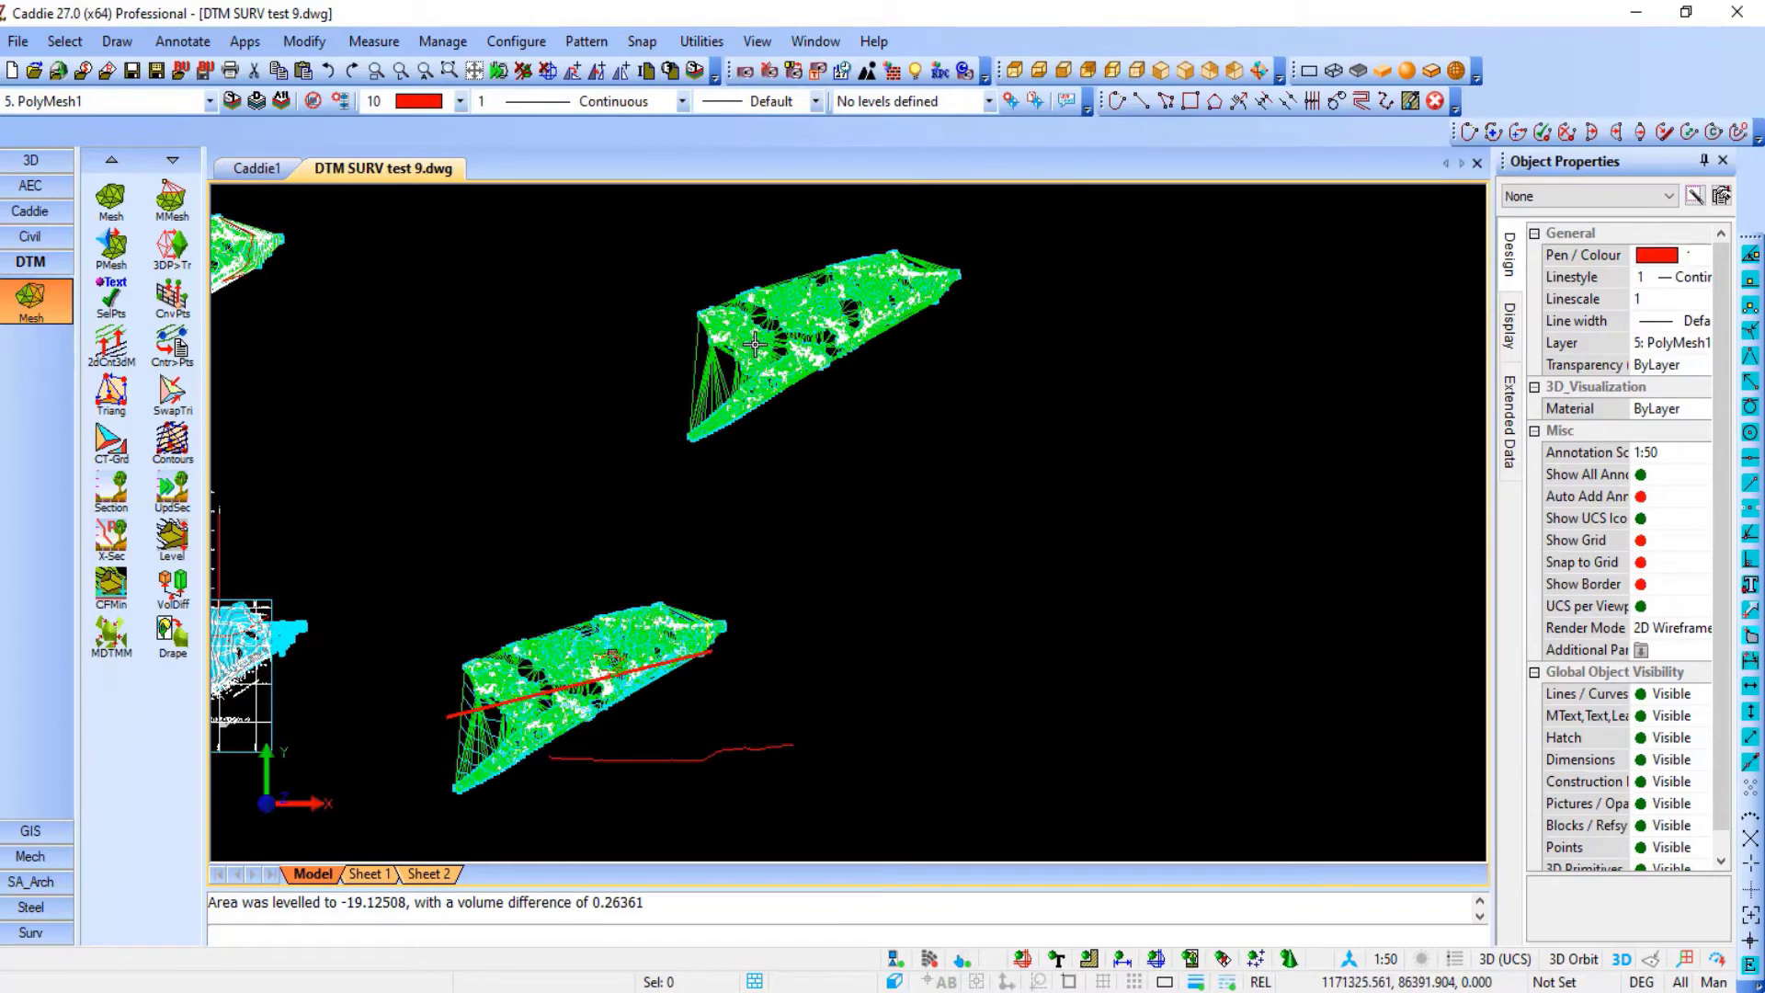
left_click(177, 589)
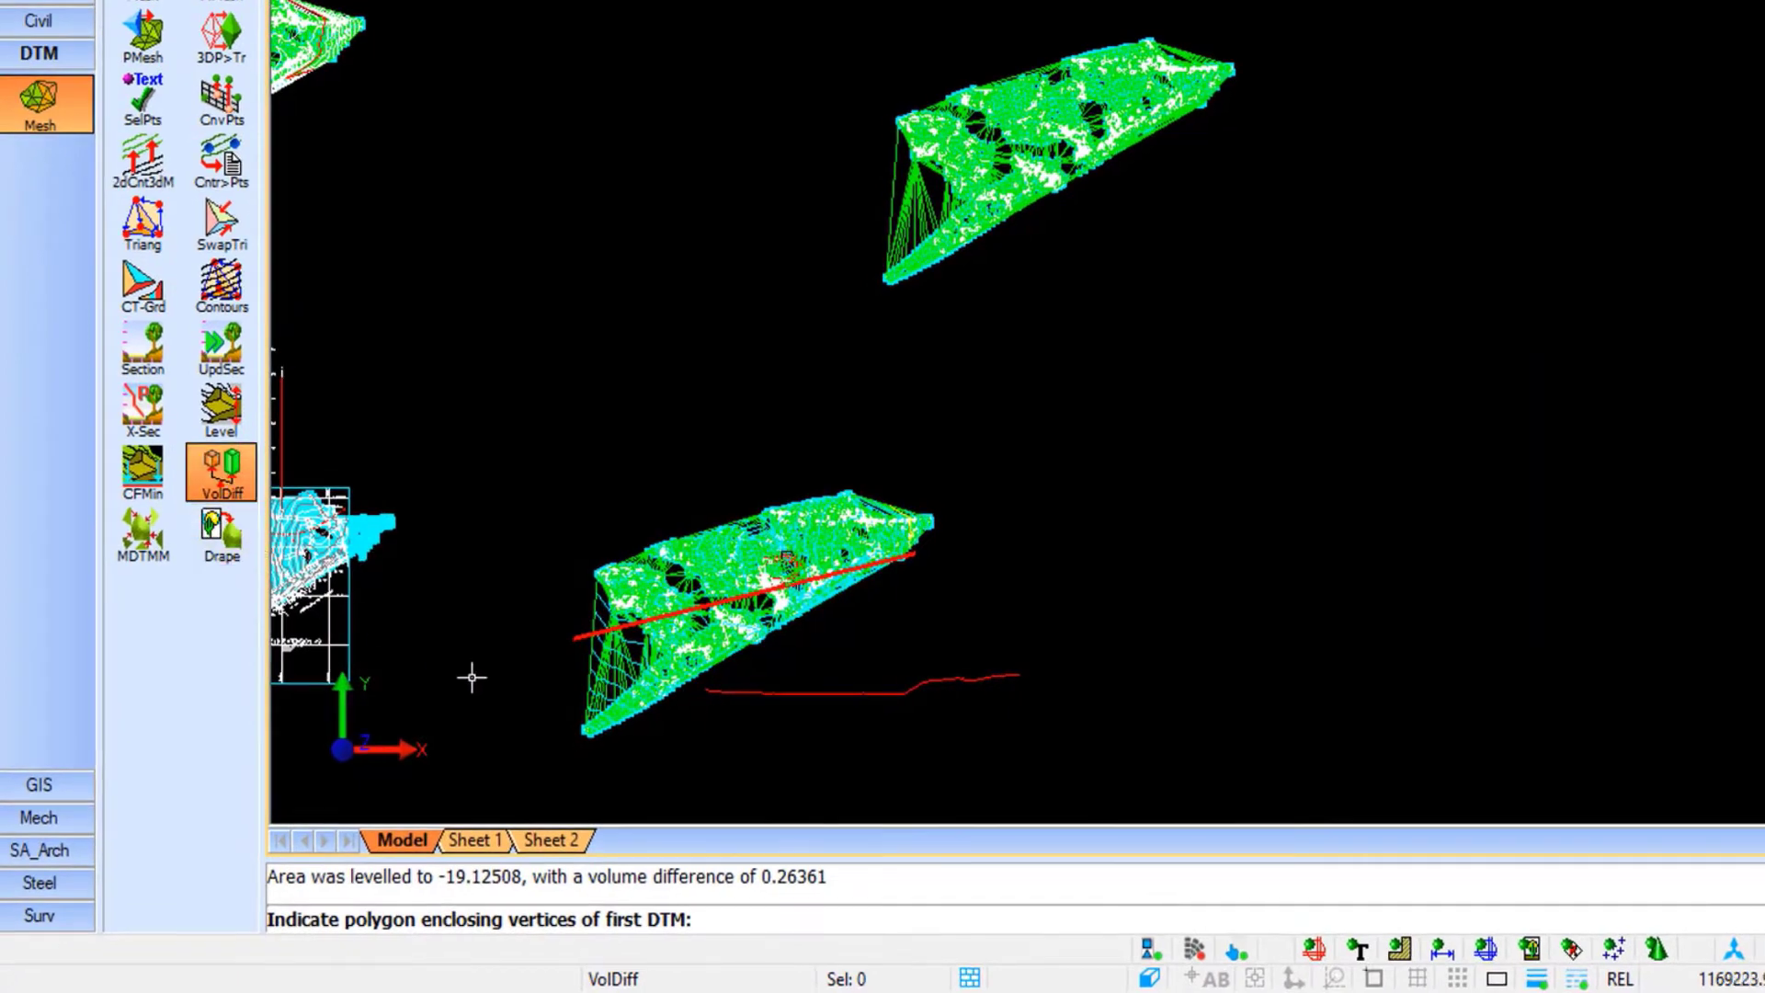
left_click(515, 780)
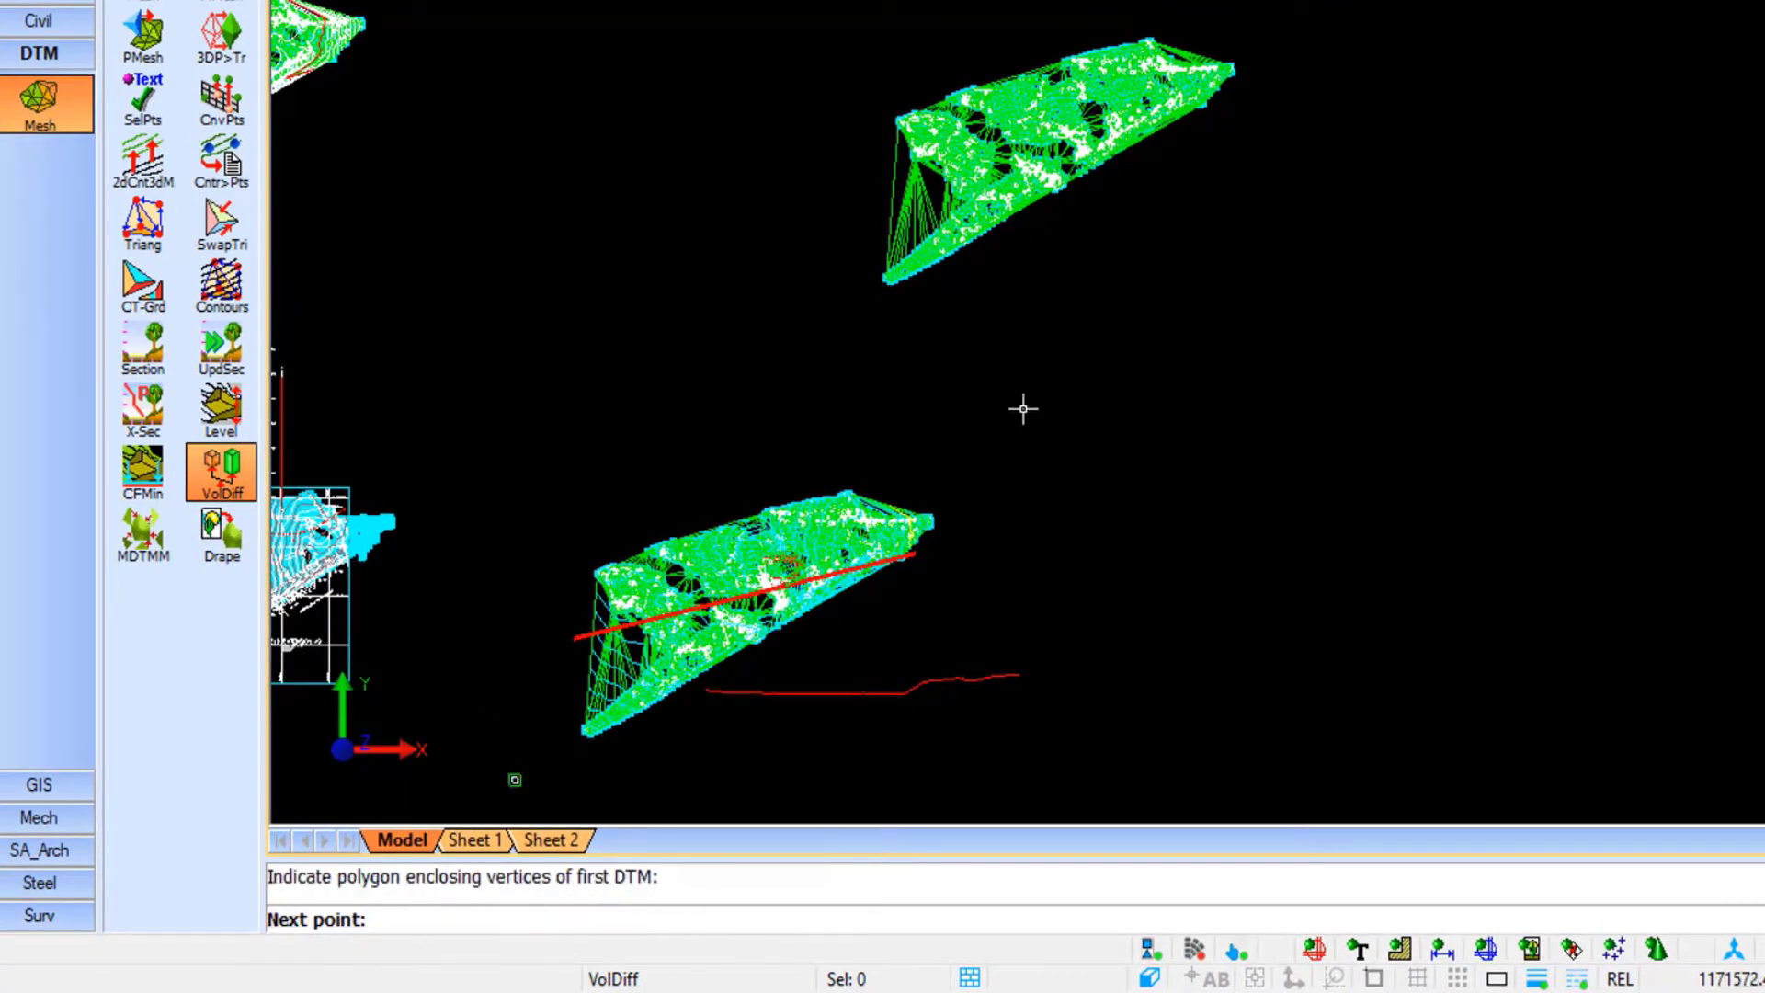
left_click(982, 405)
key("Return")
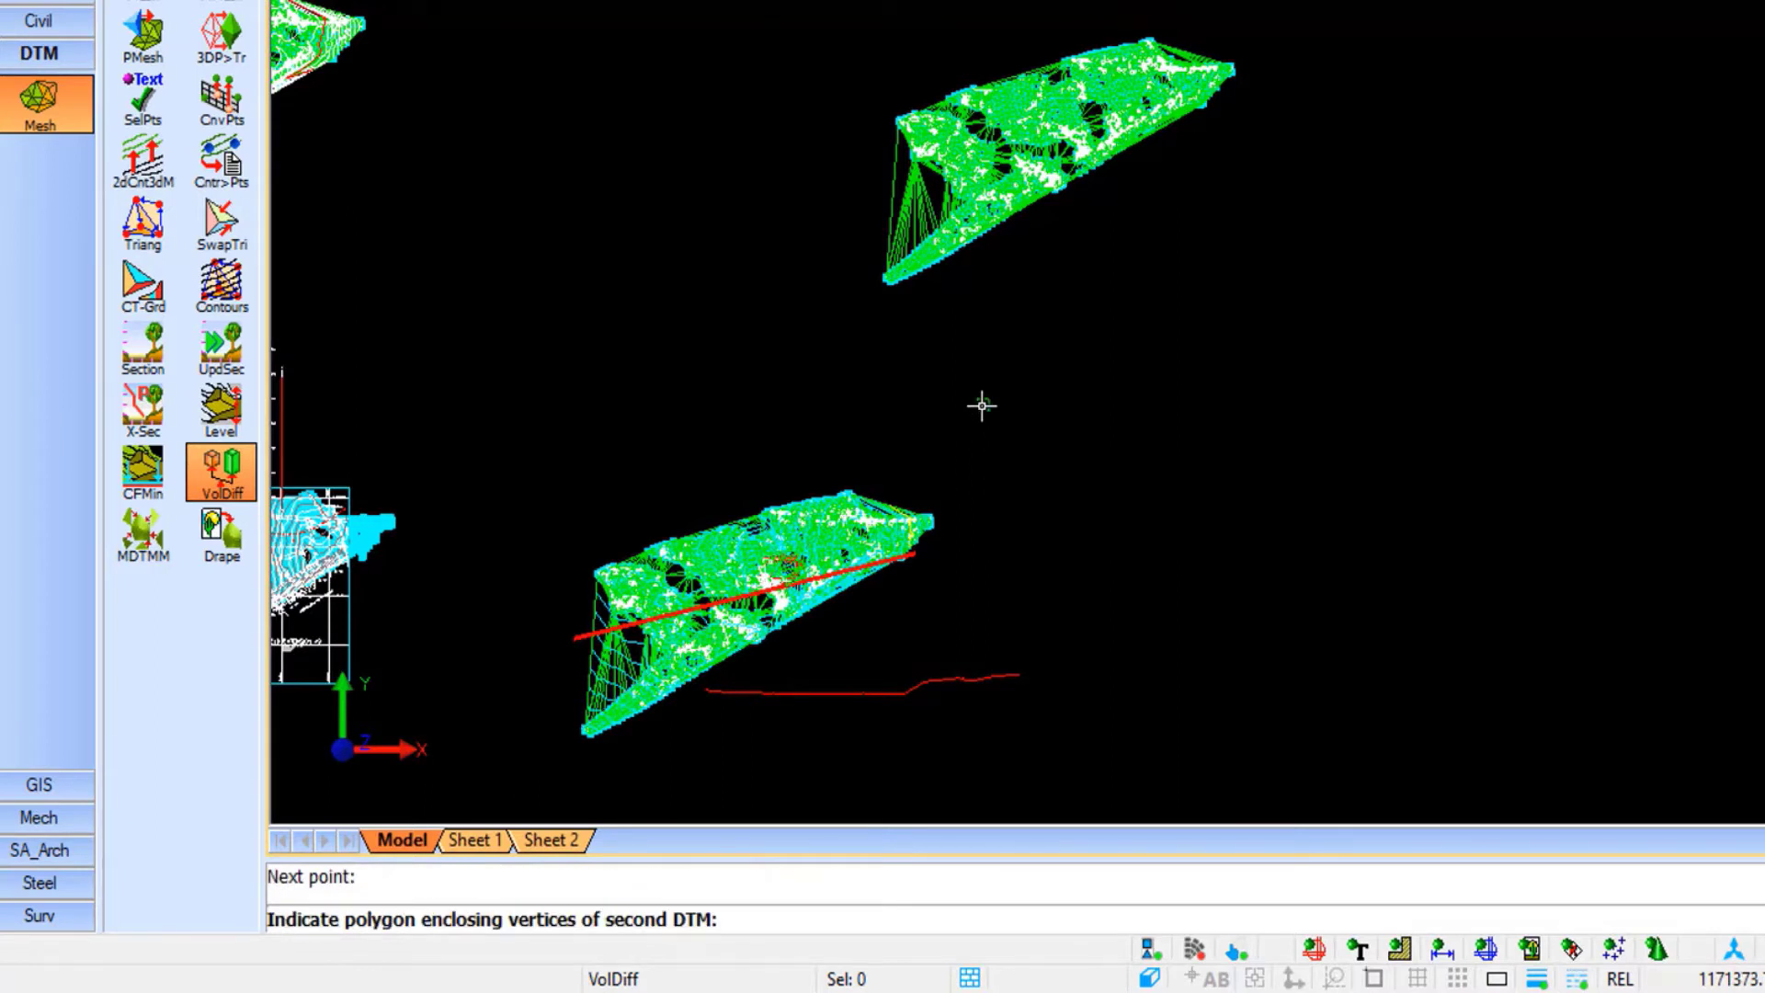
left_click(833, 332)
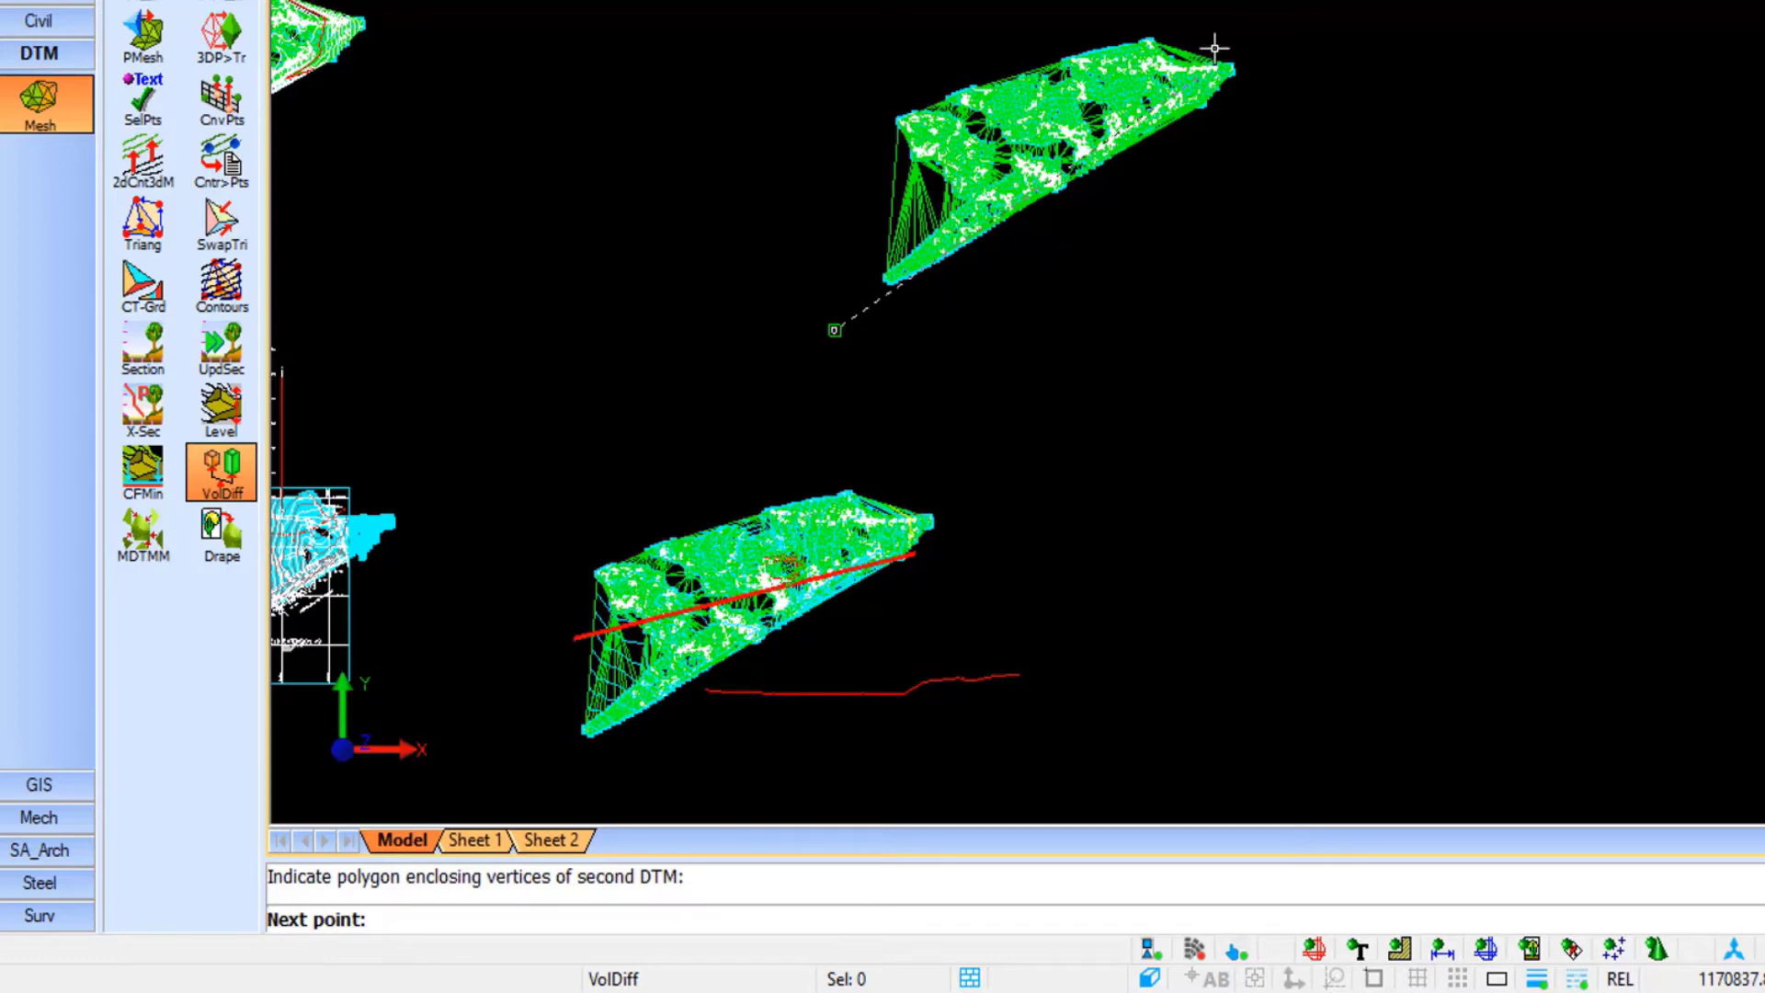
left_click(1283, 5)
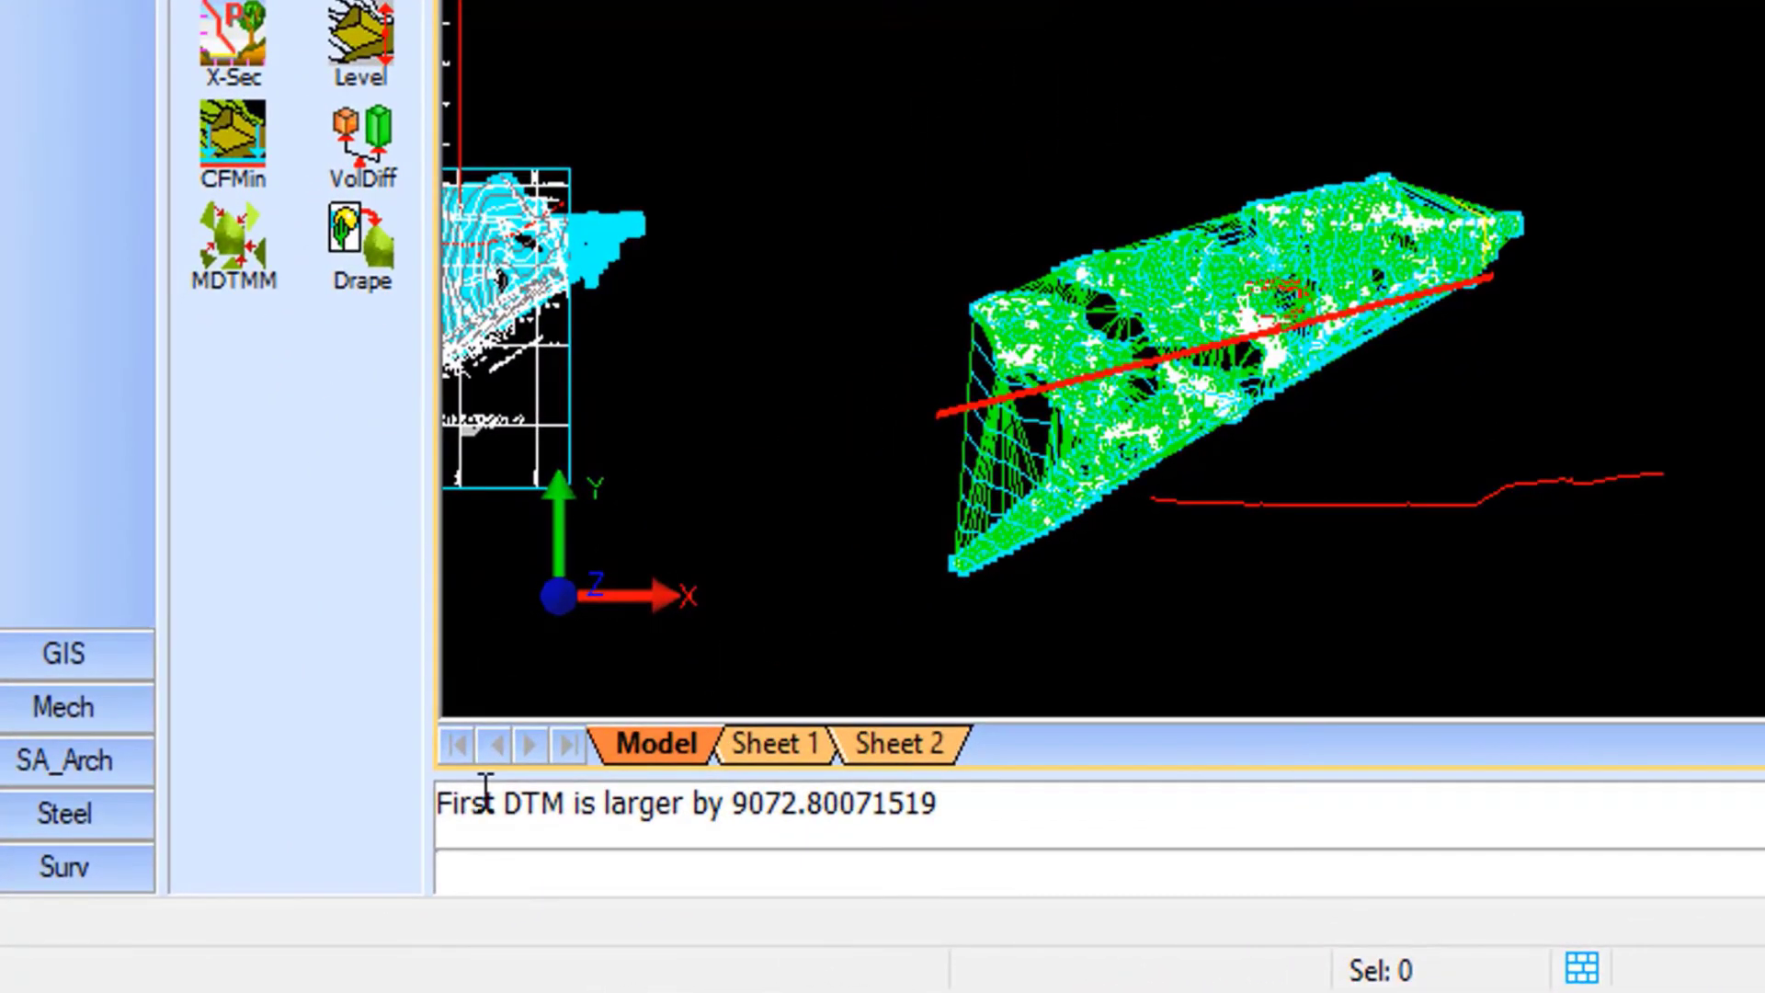
left_click_drag(942, 801, 415, 800)
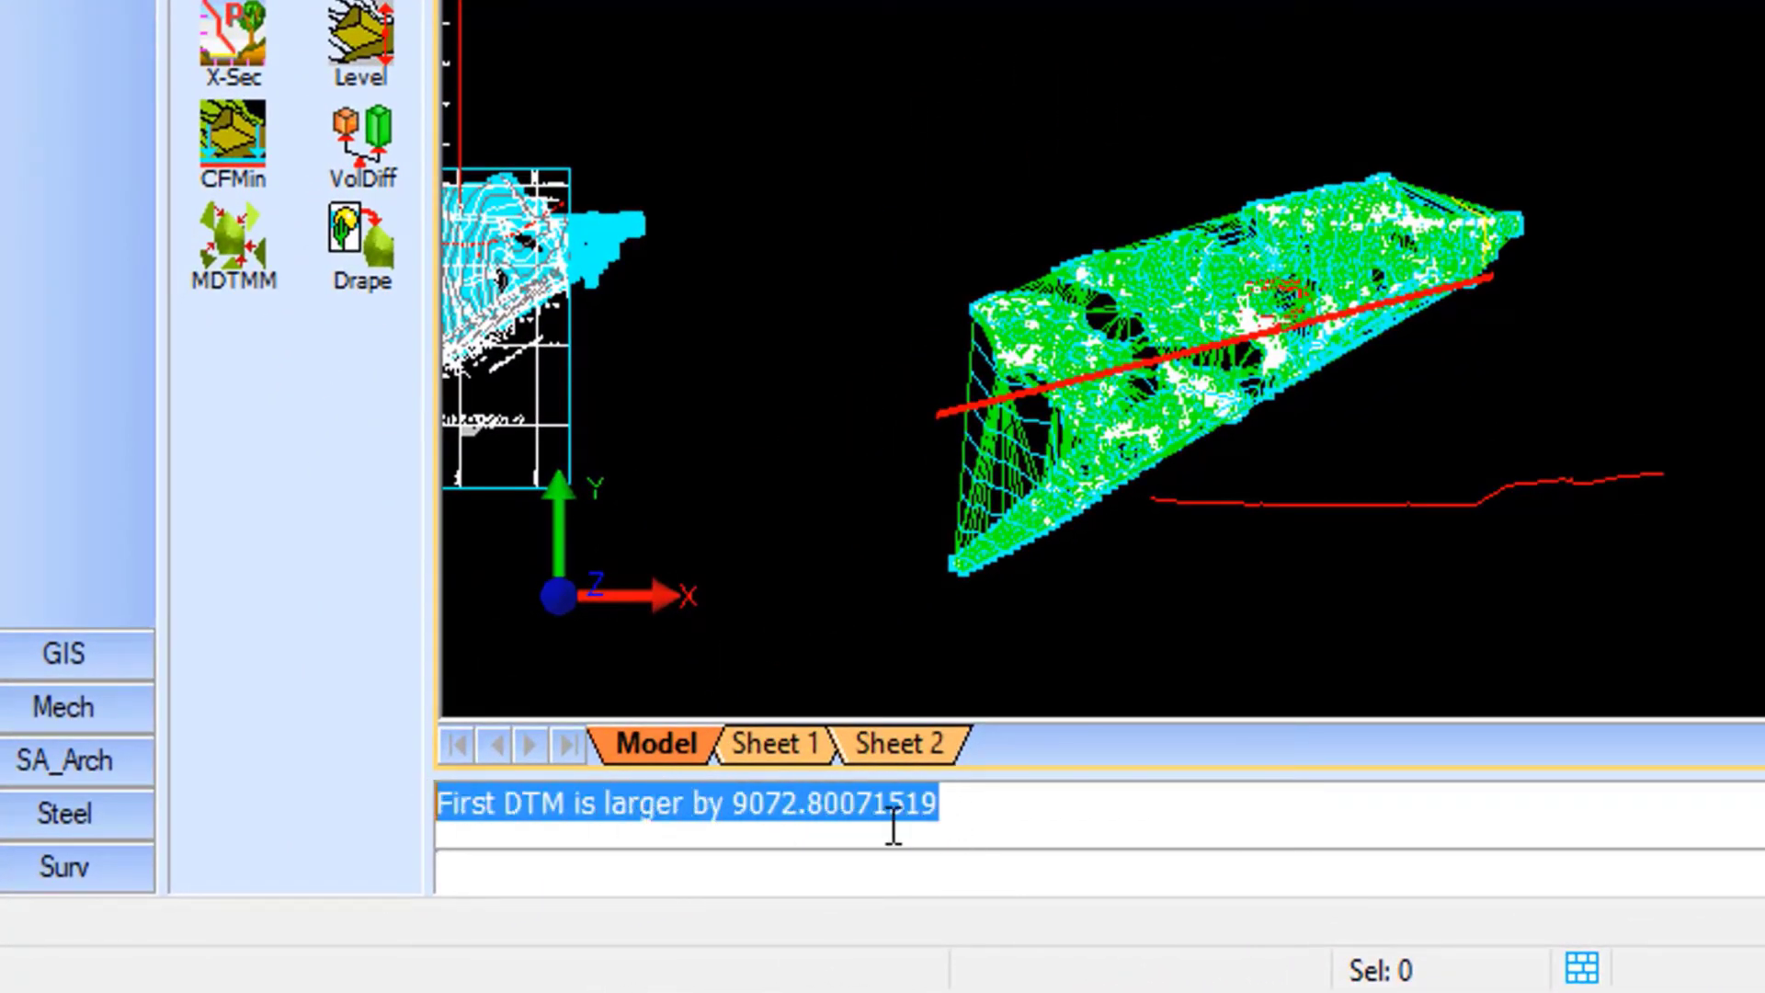
left_click(991, 811)
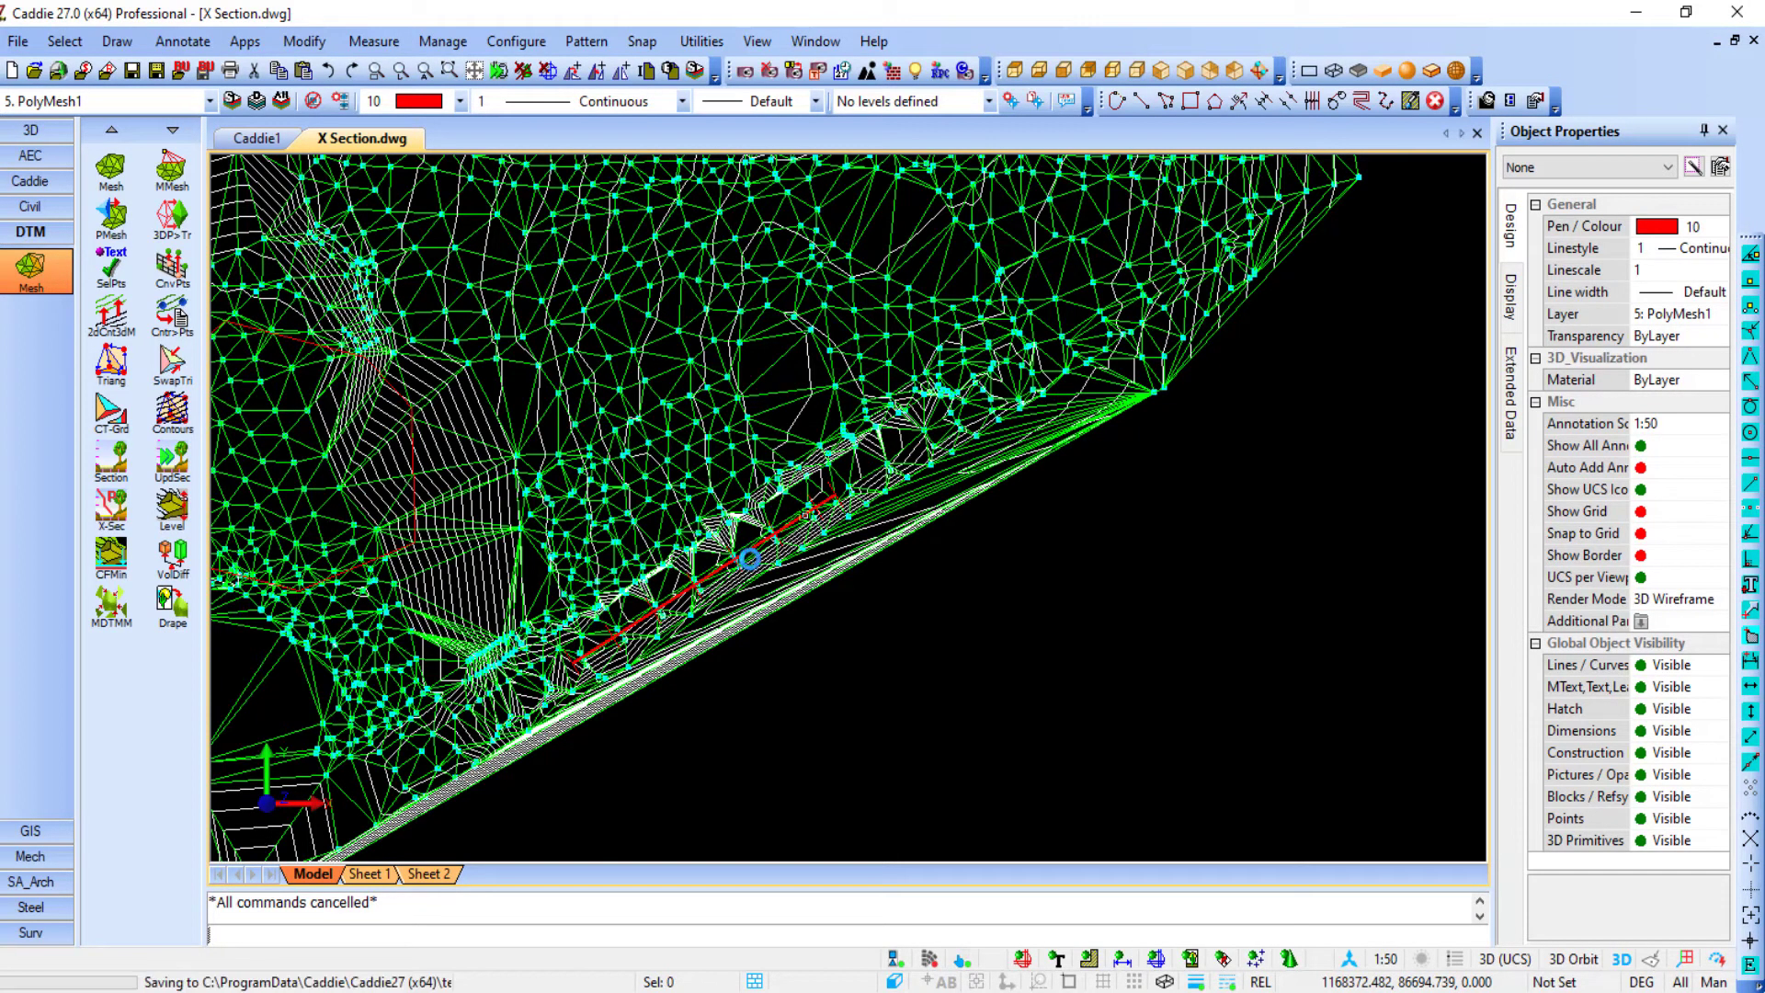
Review the settings for cross sections along the red profile polyline in the X Section drawing, and close them without generating sections
scroll(750, 558, "up", 2)
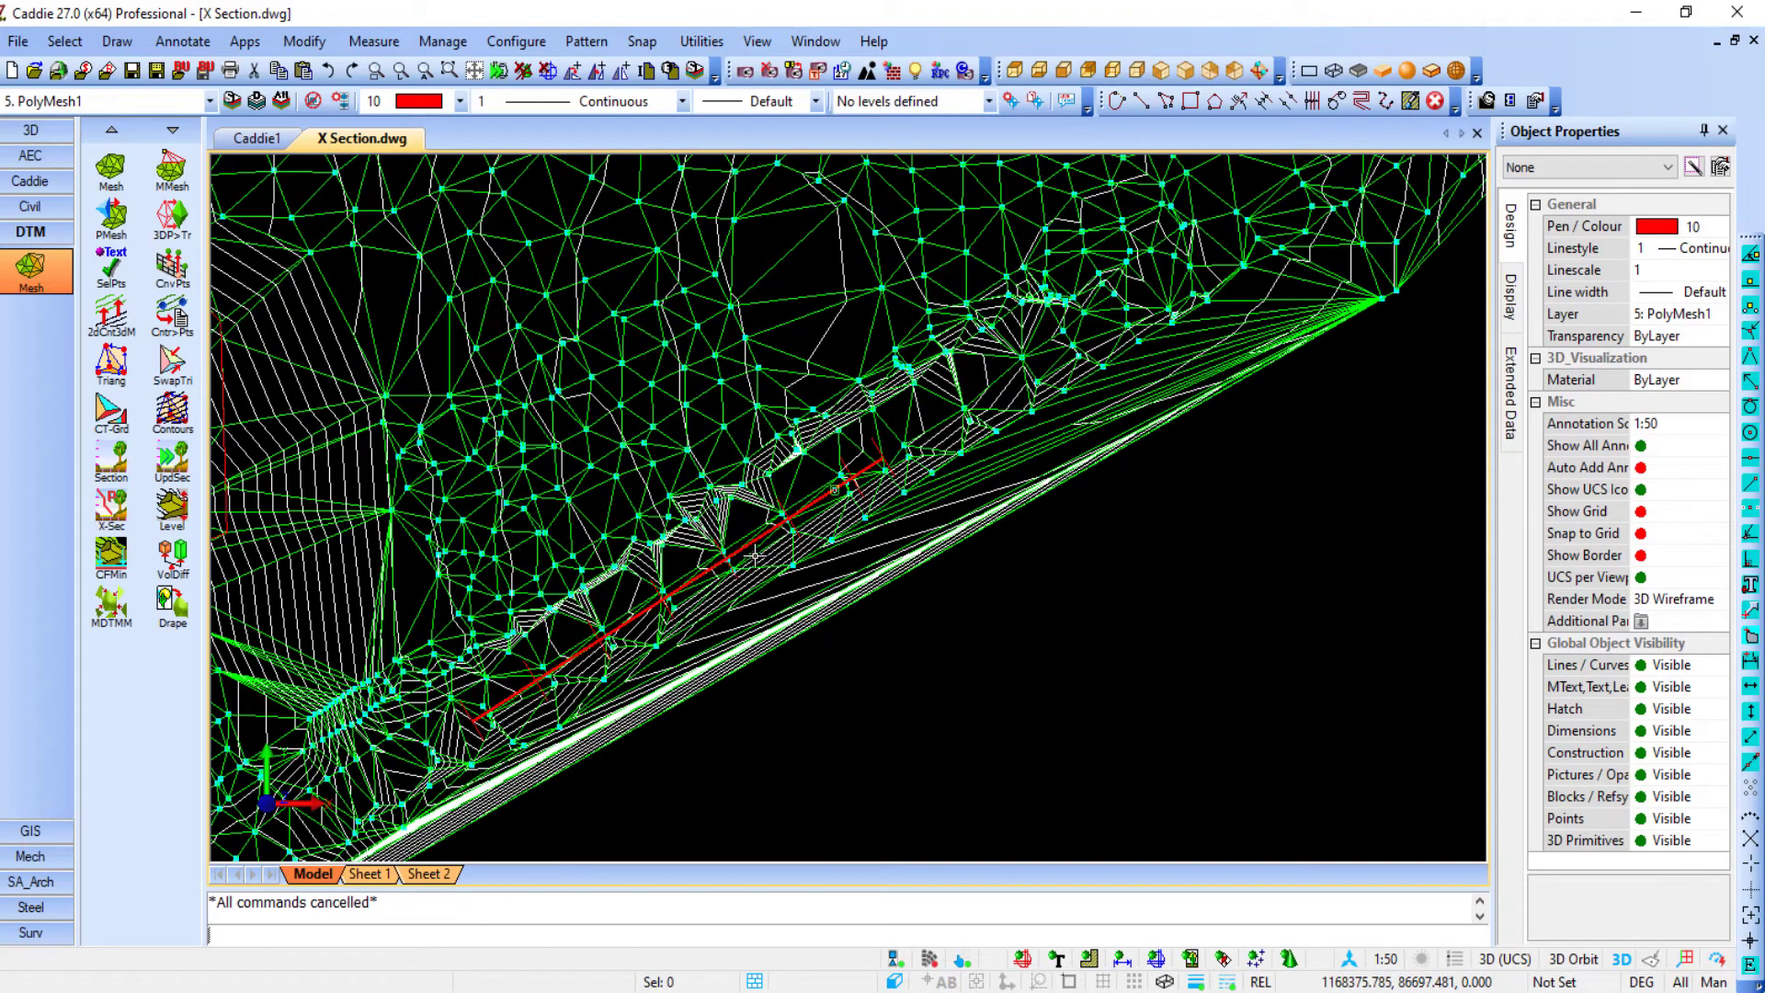
scroll(754, 556, "up", 4)
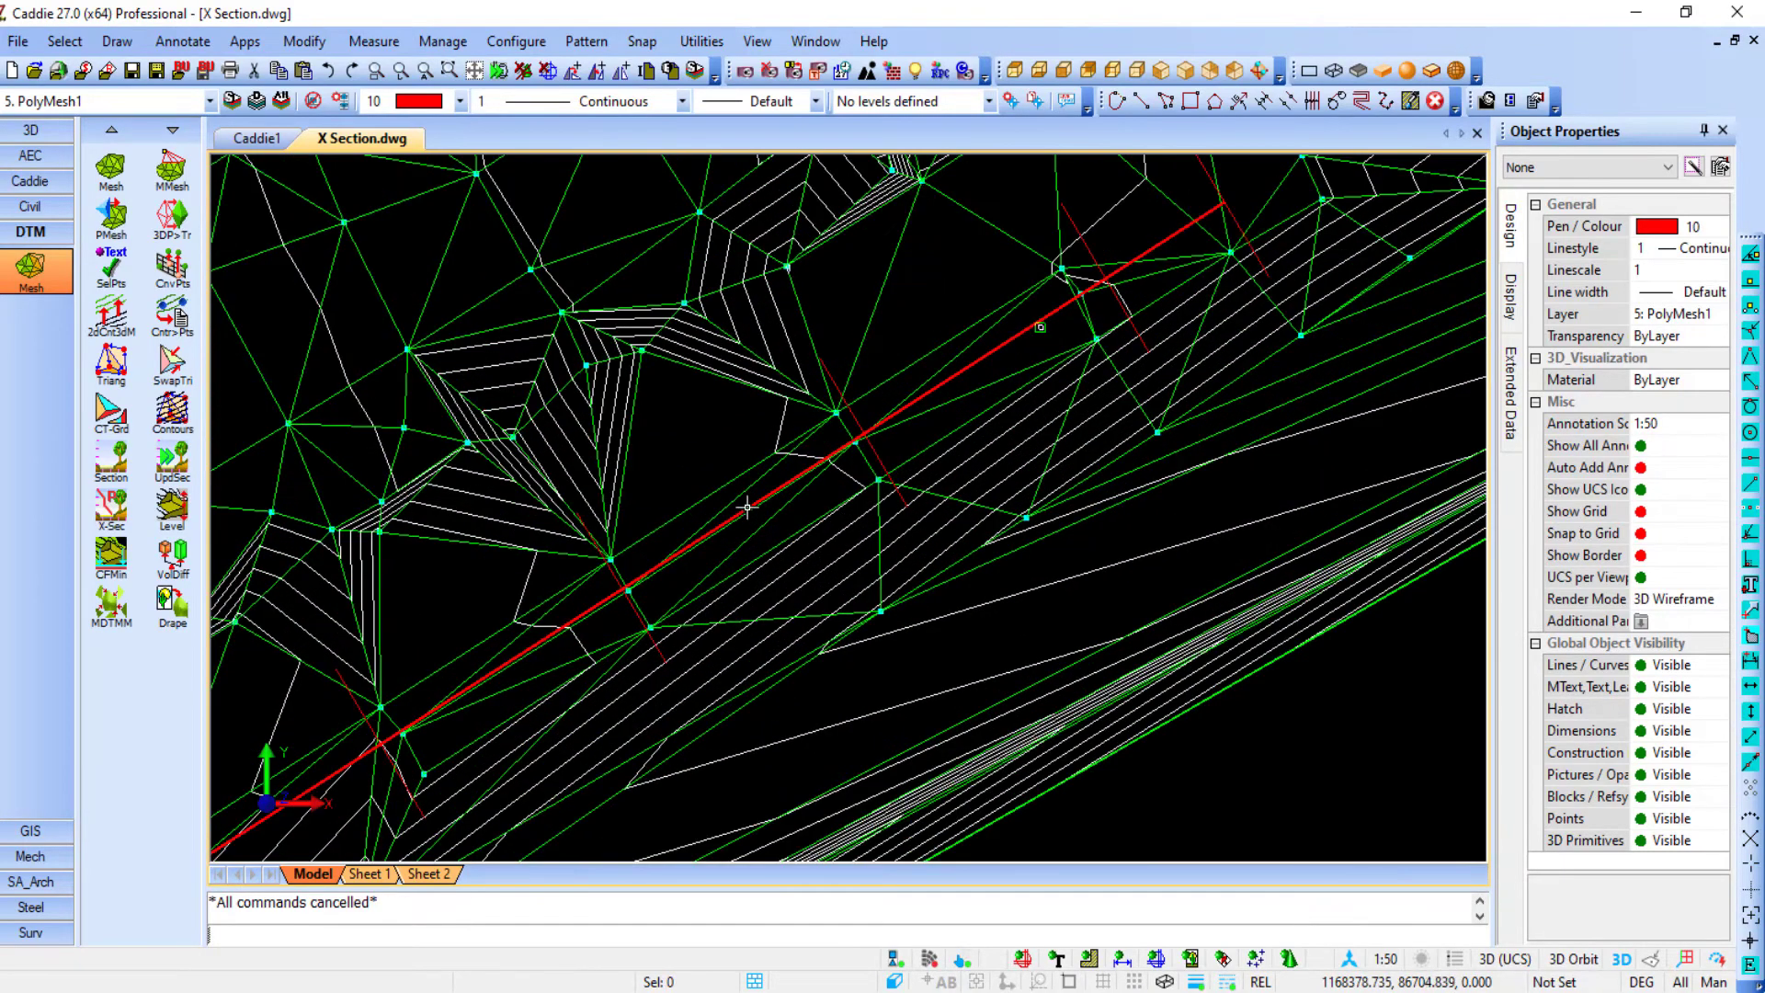
scroll(747, 502, "down", 5)
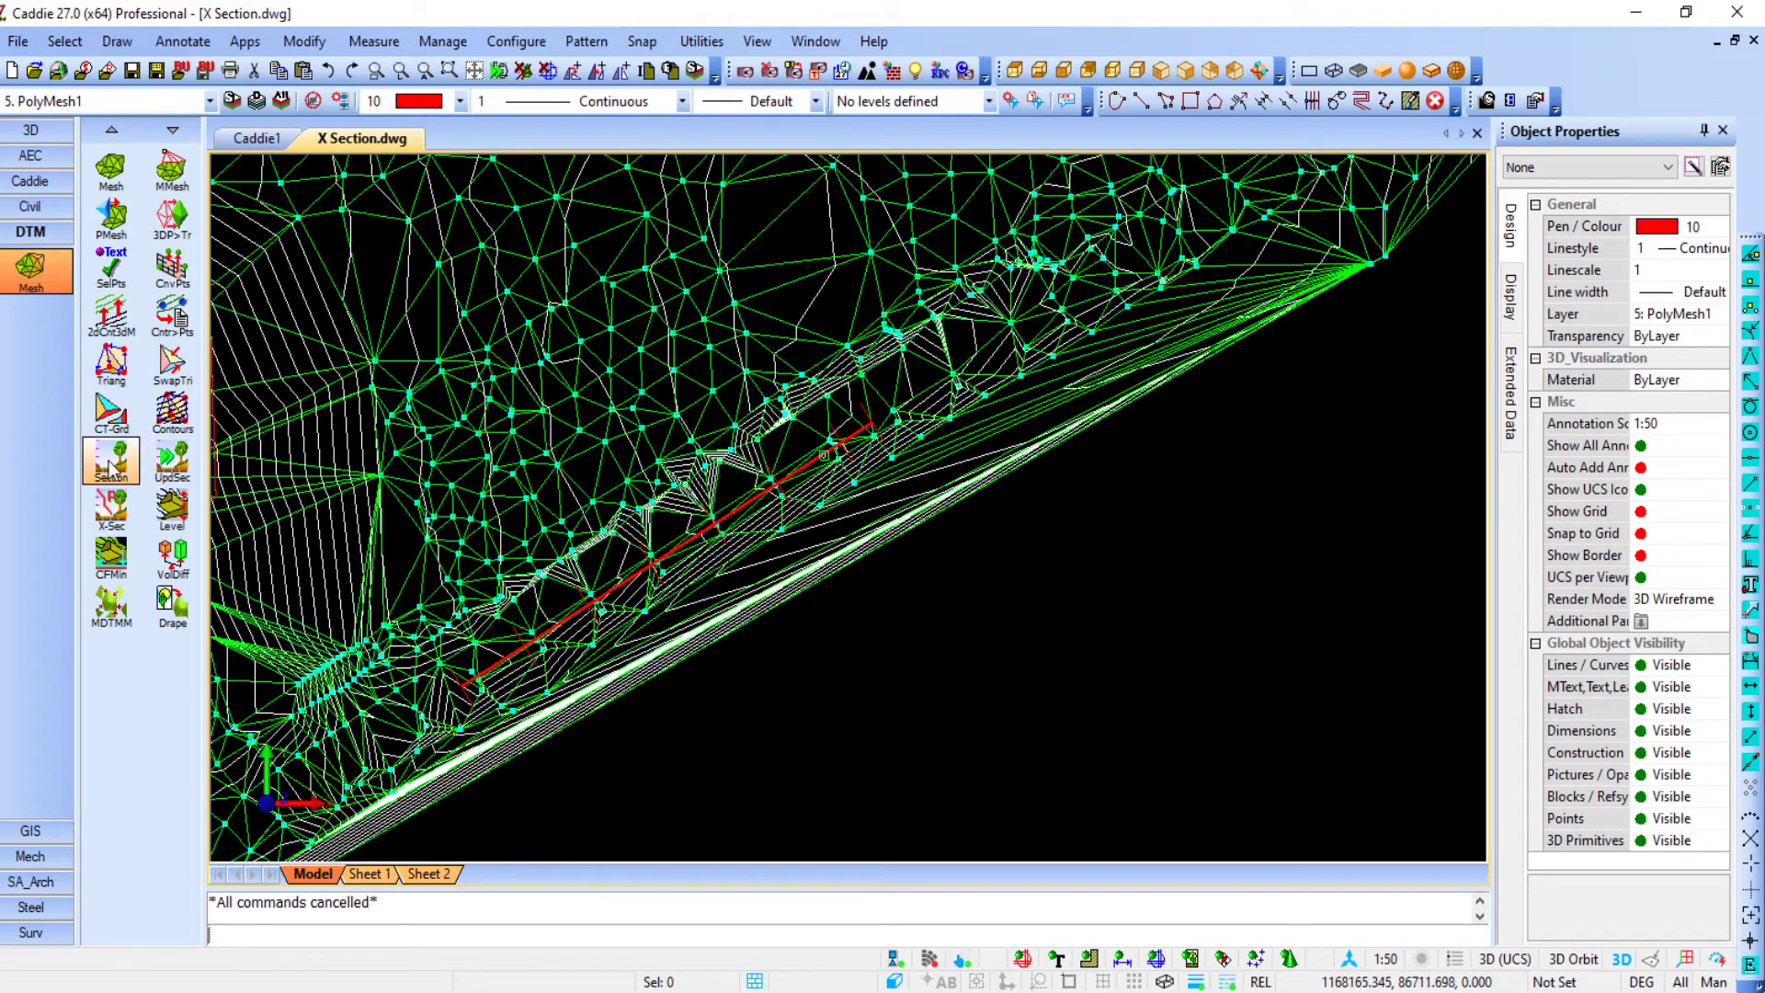
left_click(112, 506)
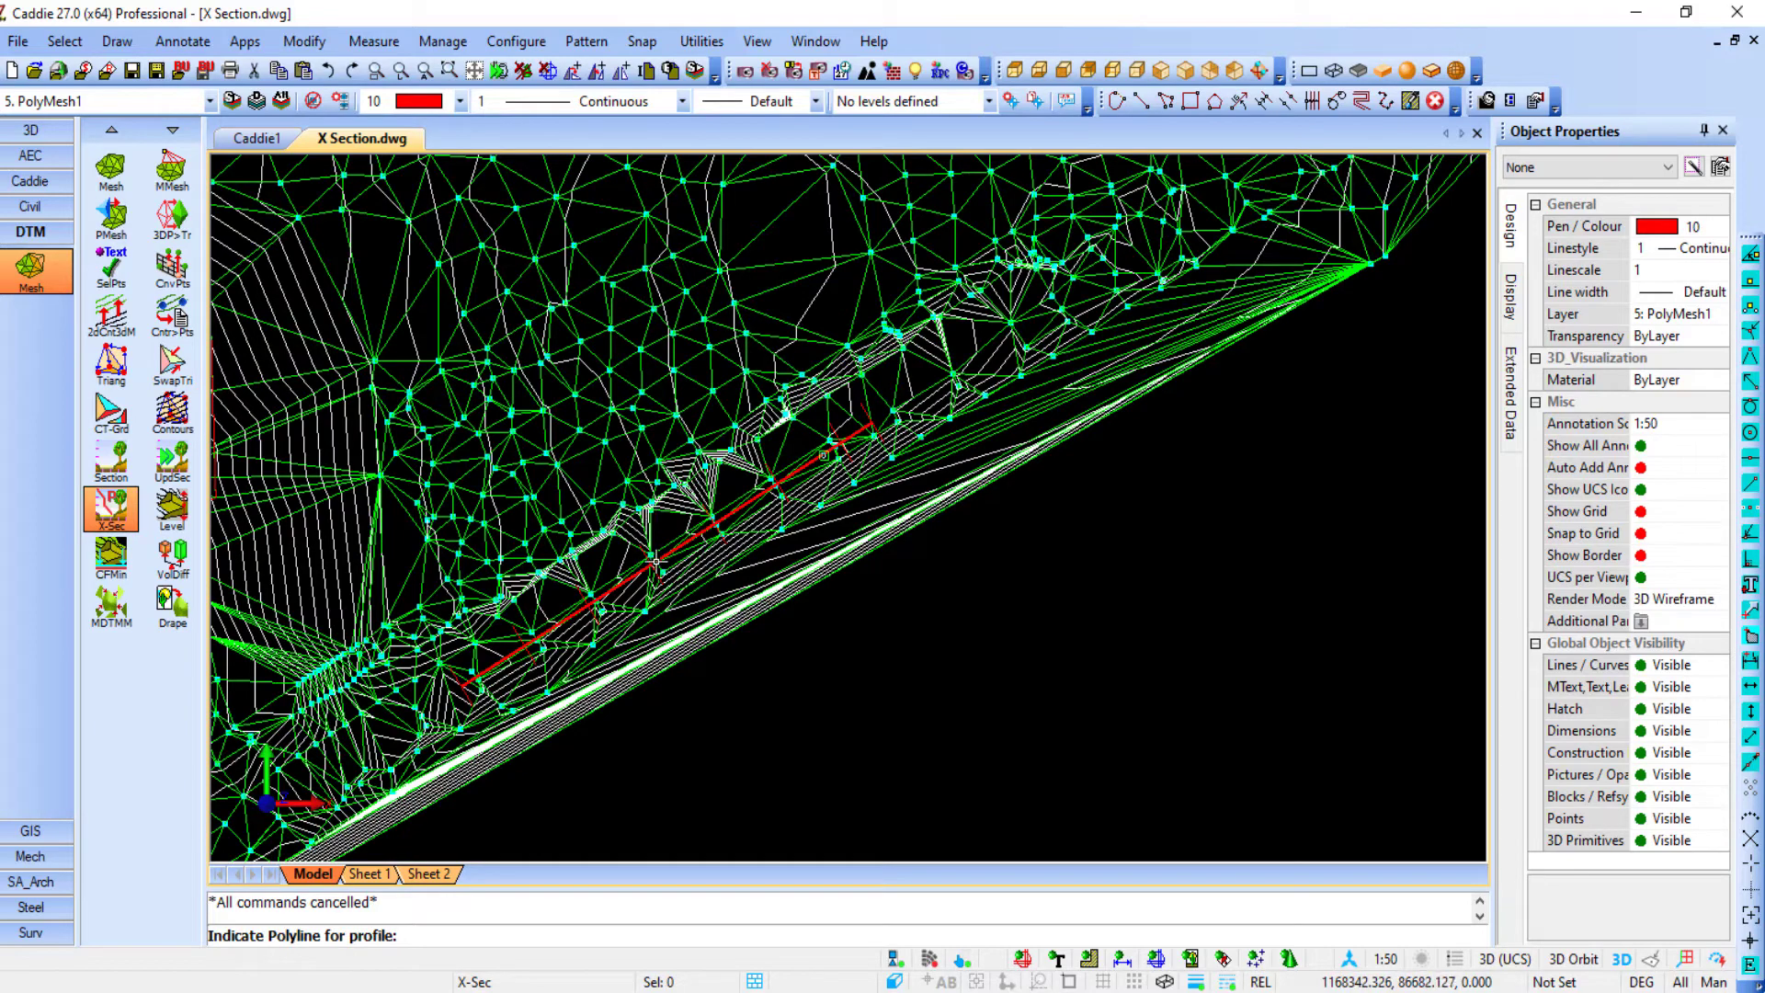
left_click(852, 431)
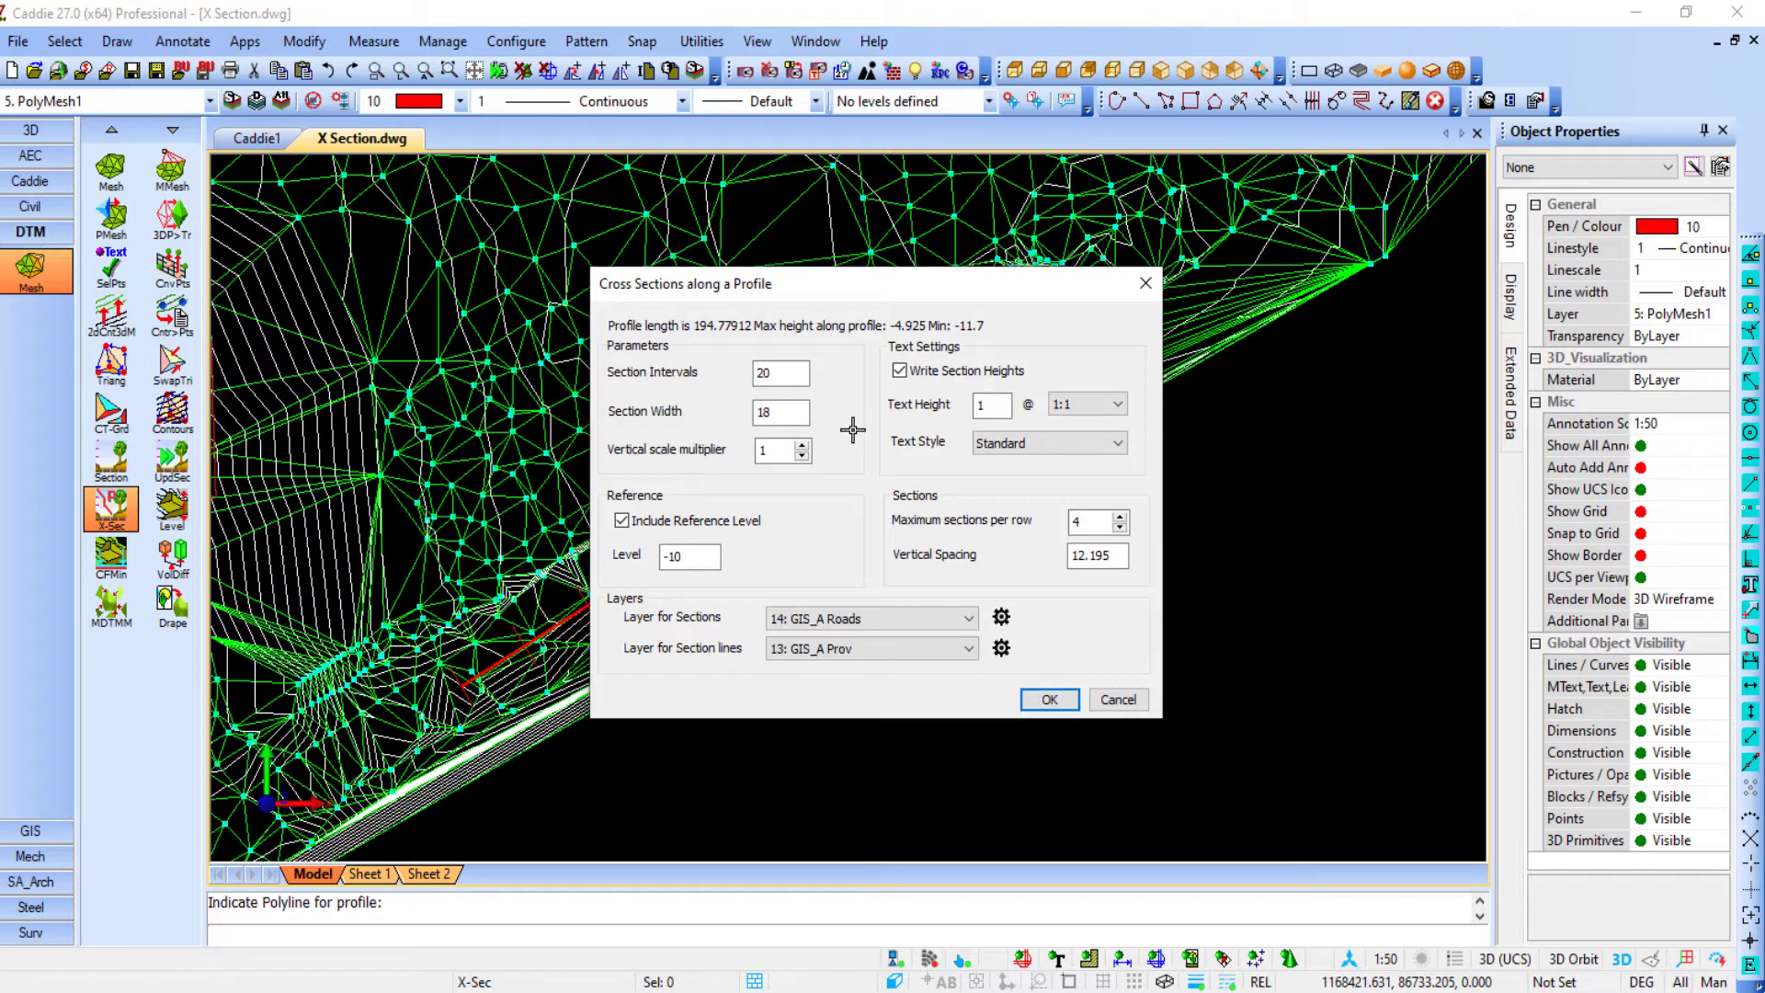
left_click(709, 553)
left_click(1118, 700)
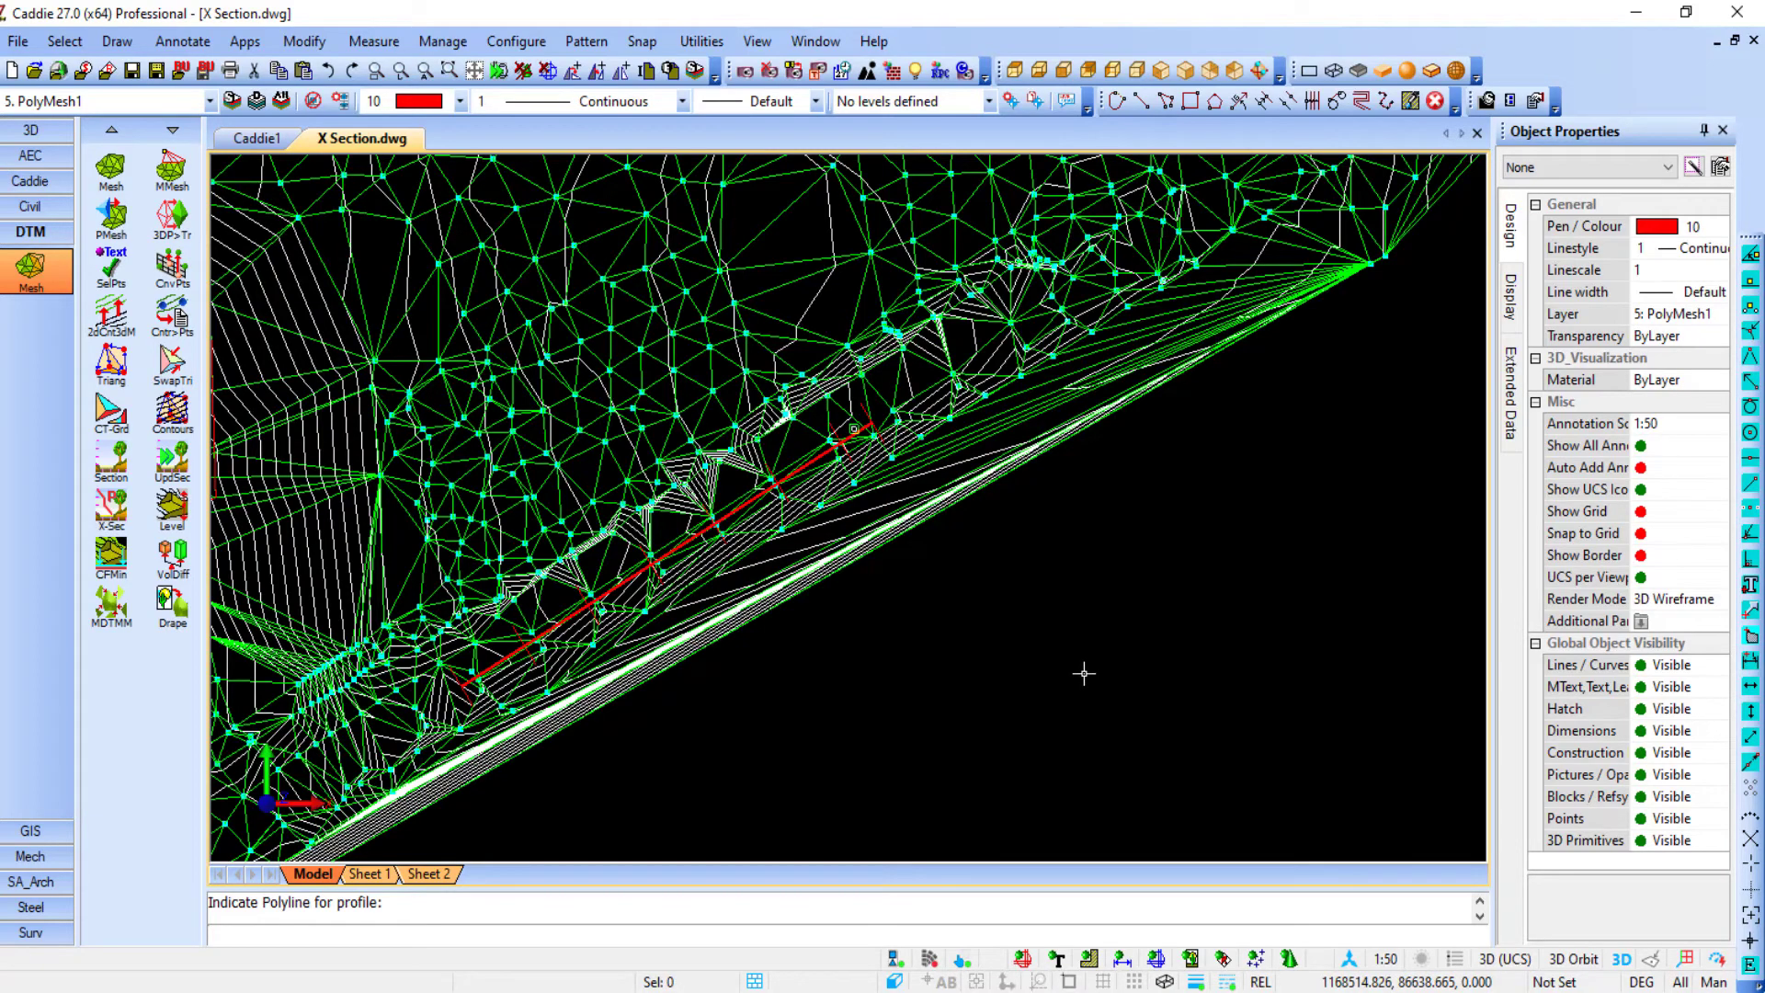
Examine the existing rows of numbered cross sections with their height labels below the mesh
scroll(1084, 673, "down", 2)
middle_click_drag(1084, 673, 819, 336)
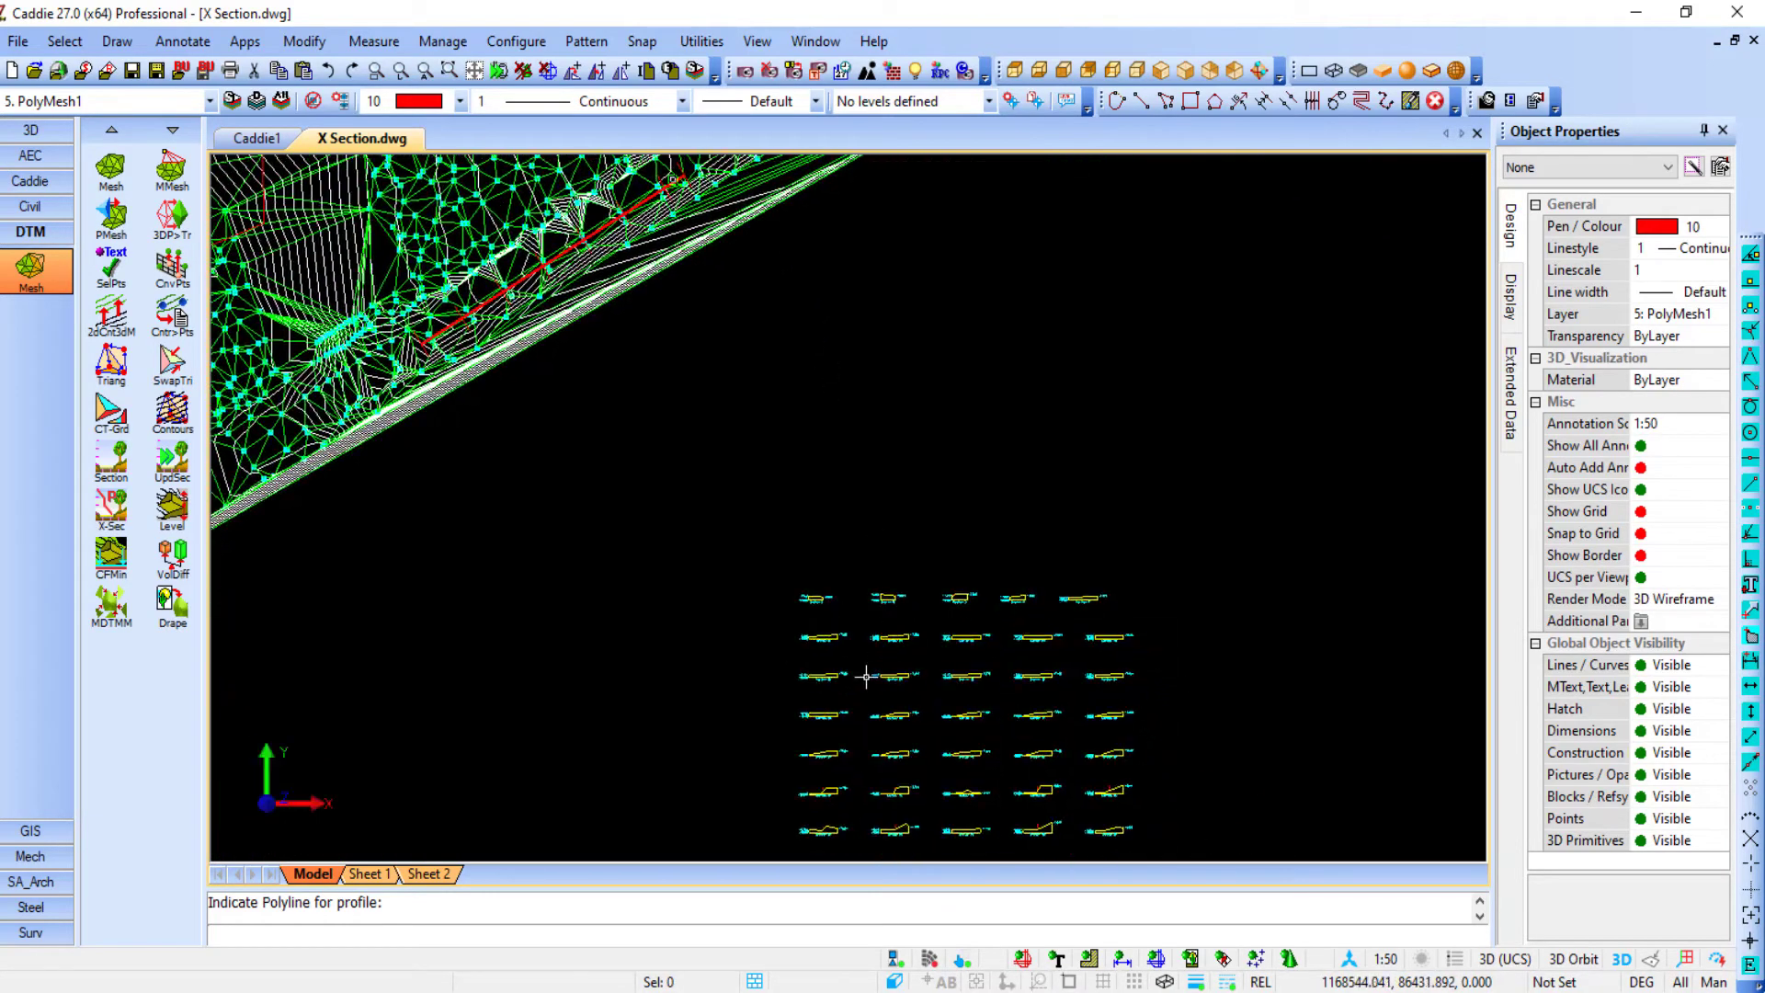
scroll(815, 611, "up", 4)
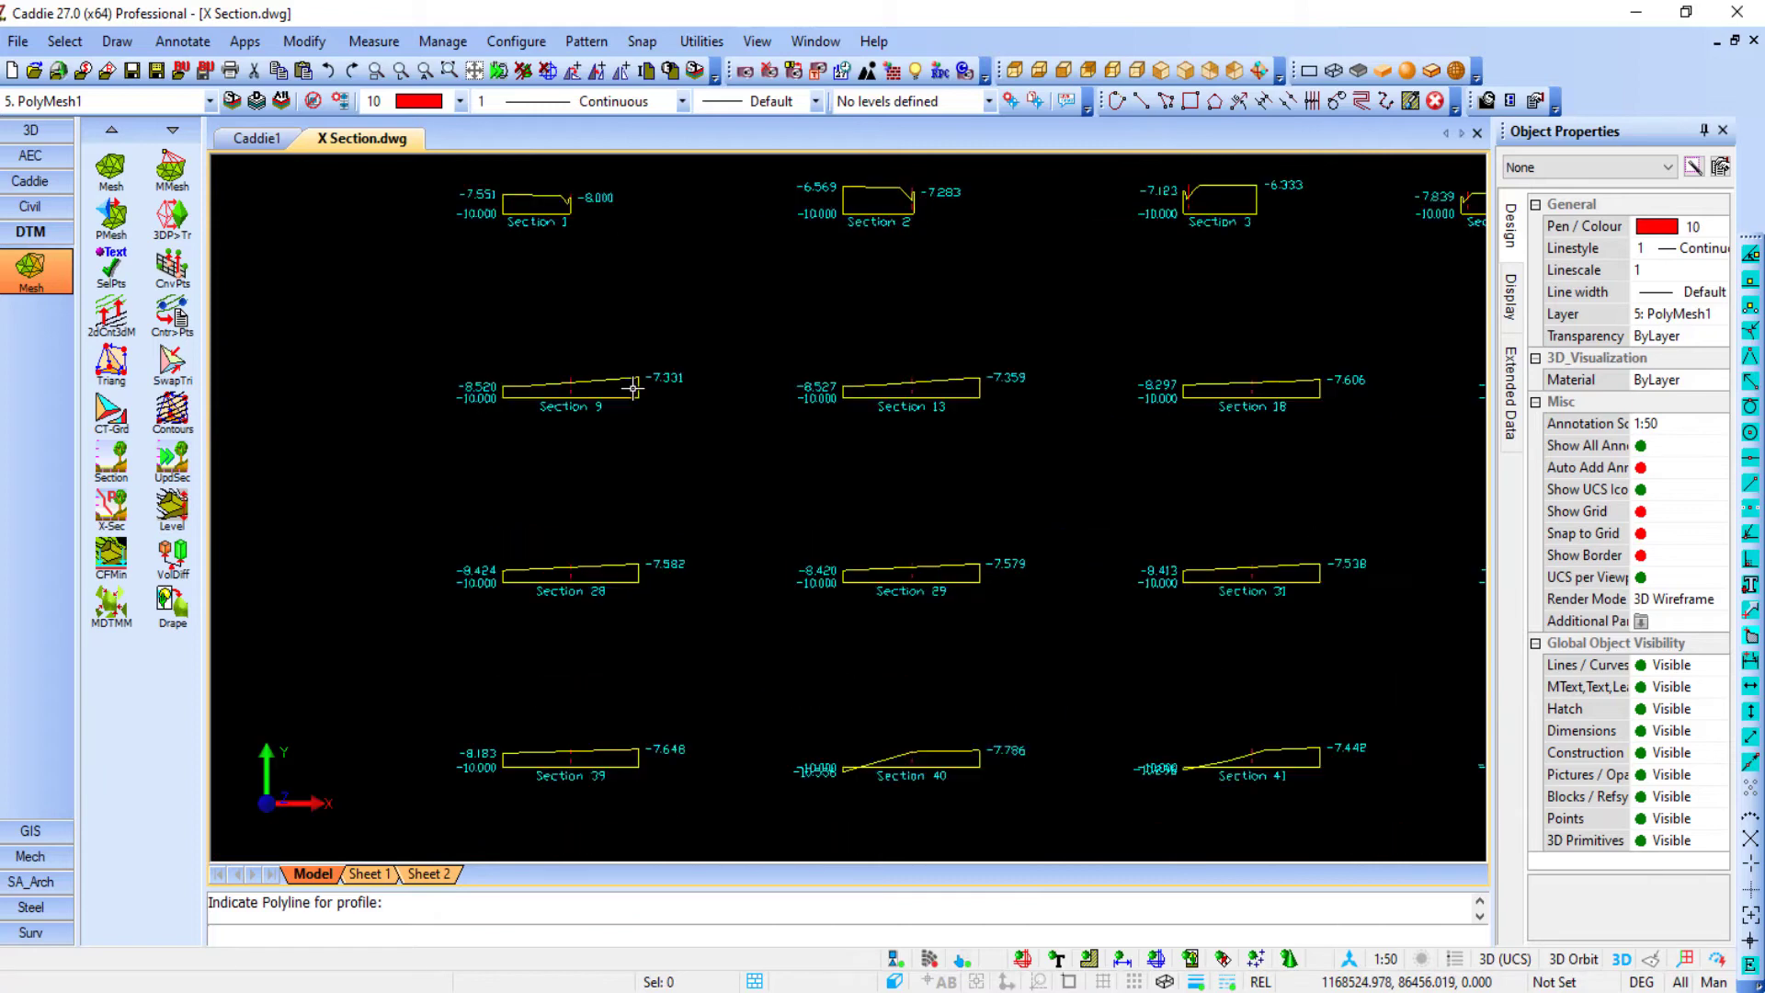
scroll(635, 389, "up", 1)
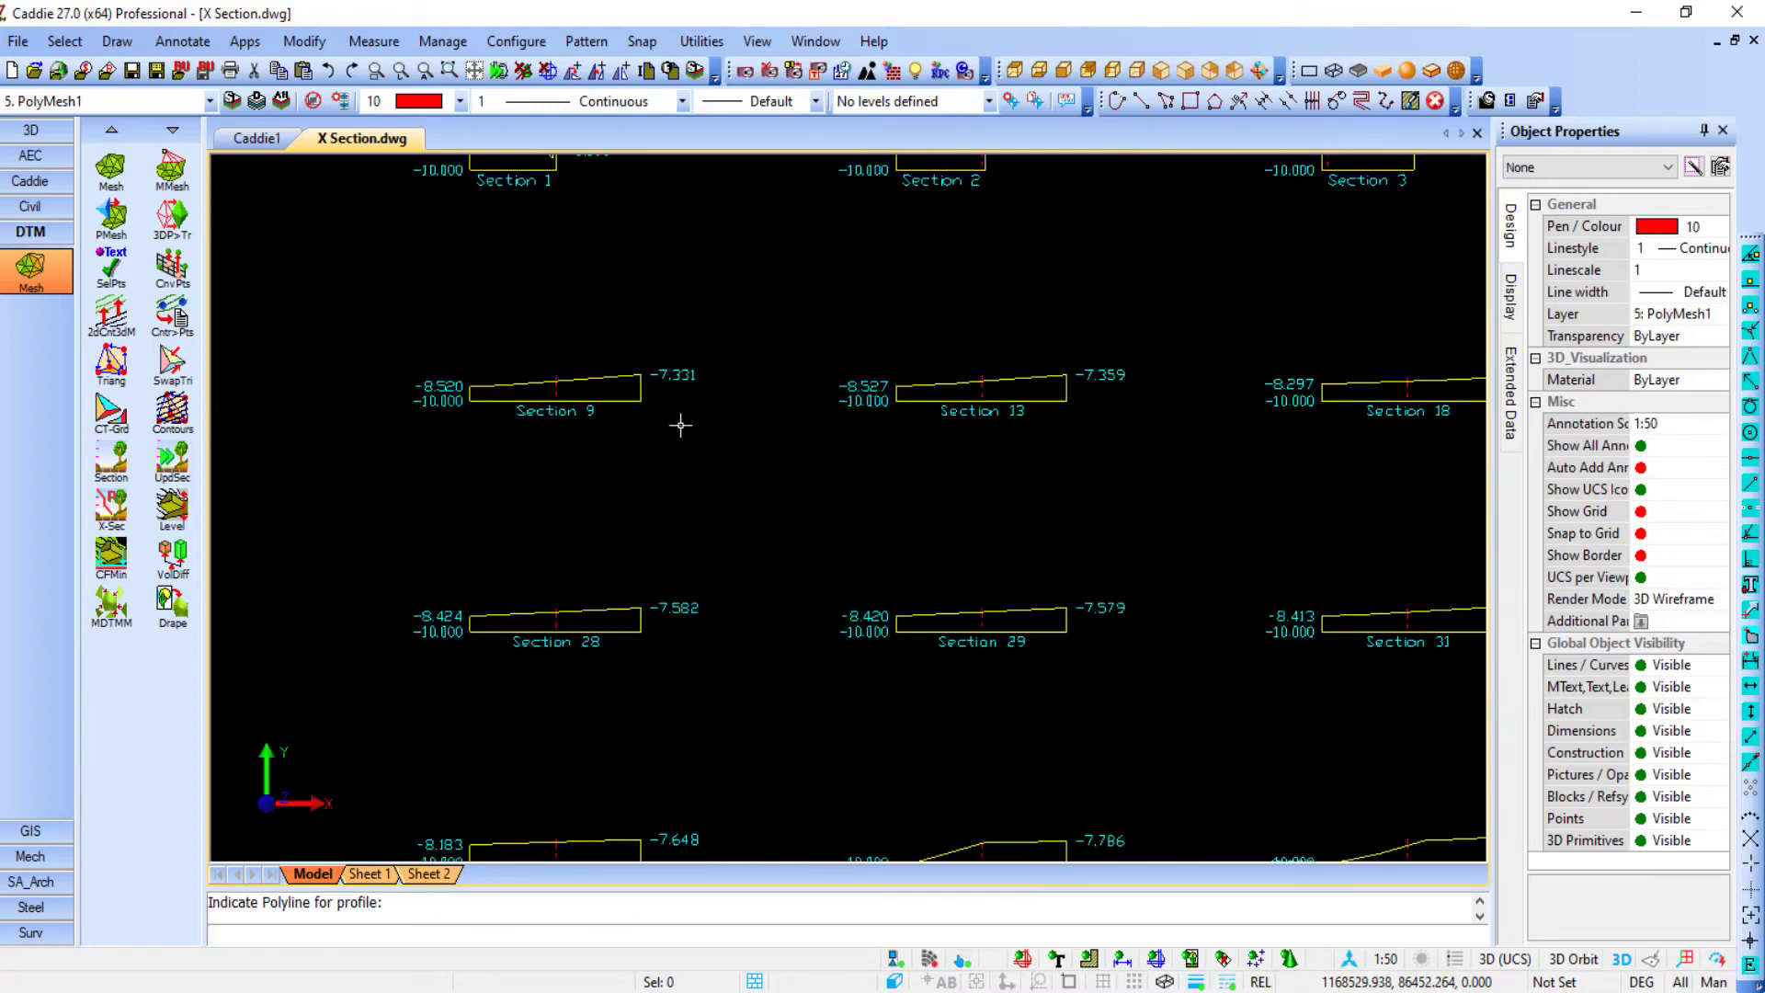
scroll(680, 425, "up", 1)
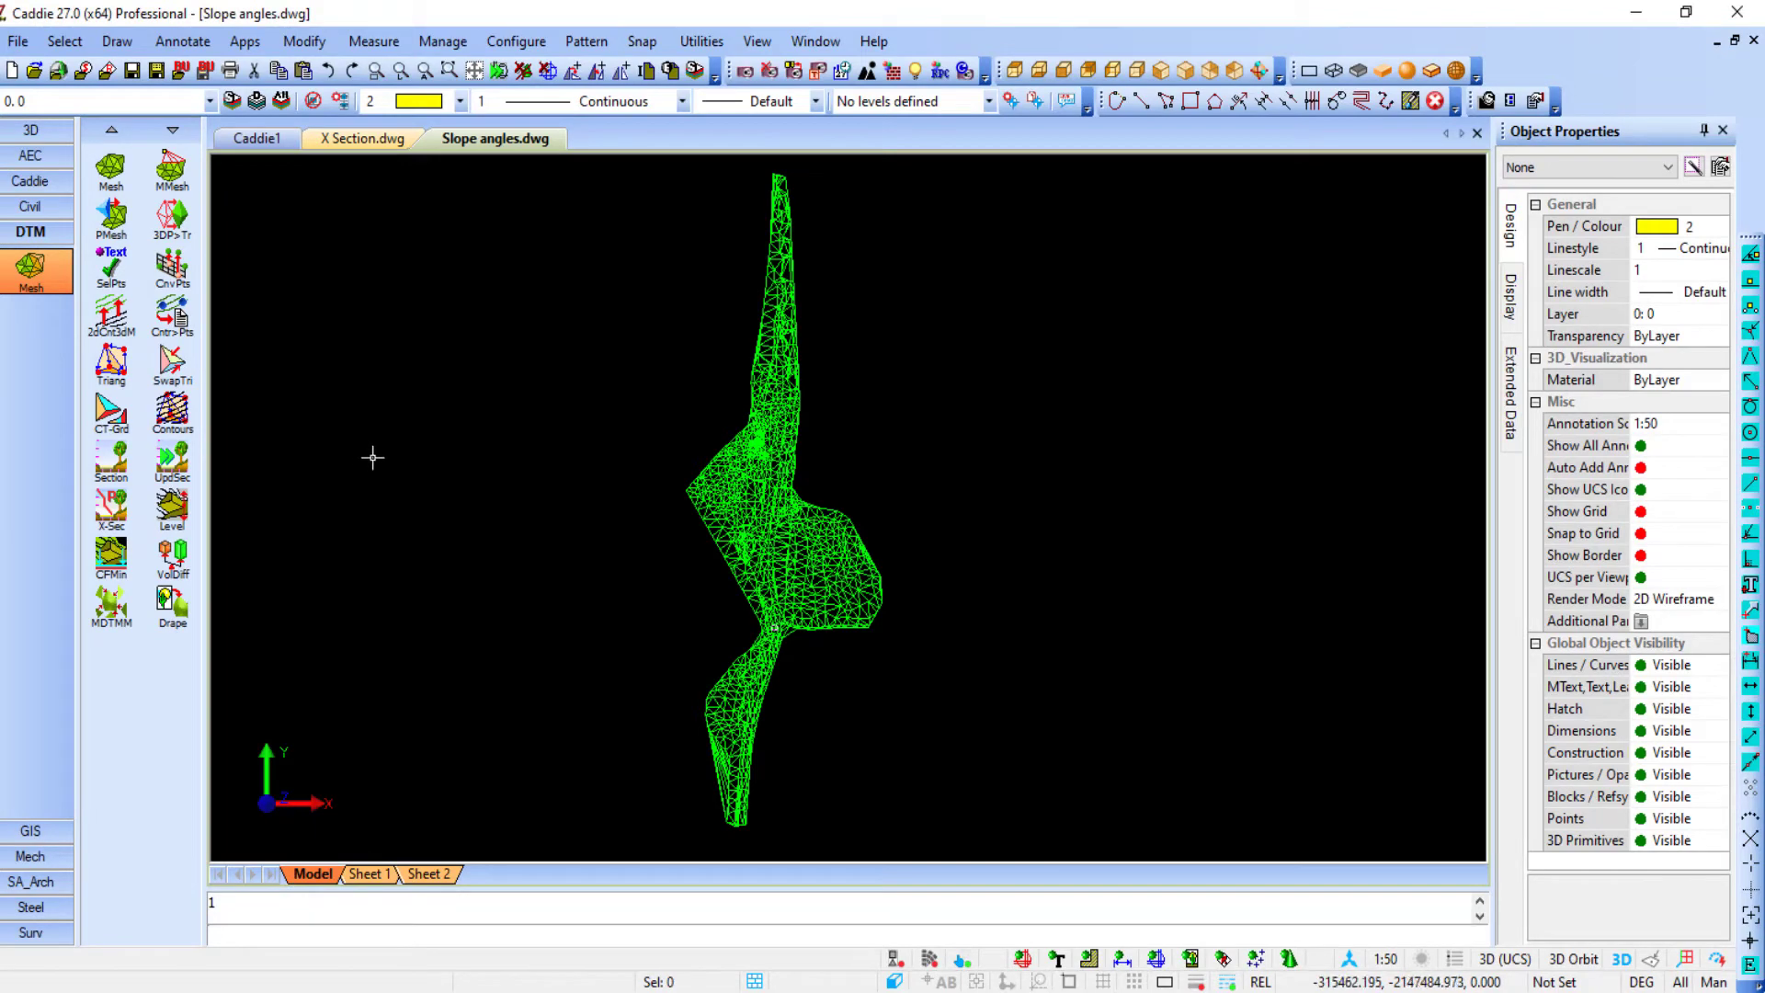
Colour the slope mesh's triangles by gradient in five 10-degree ranges from 0 to 50, selecting the entire mesh with a rectangle
left_click(120, 415)
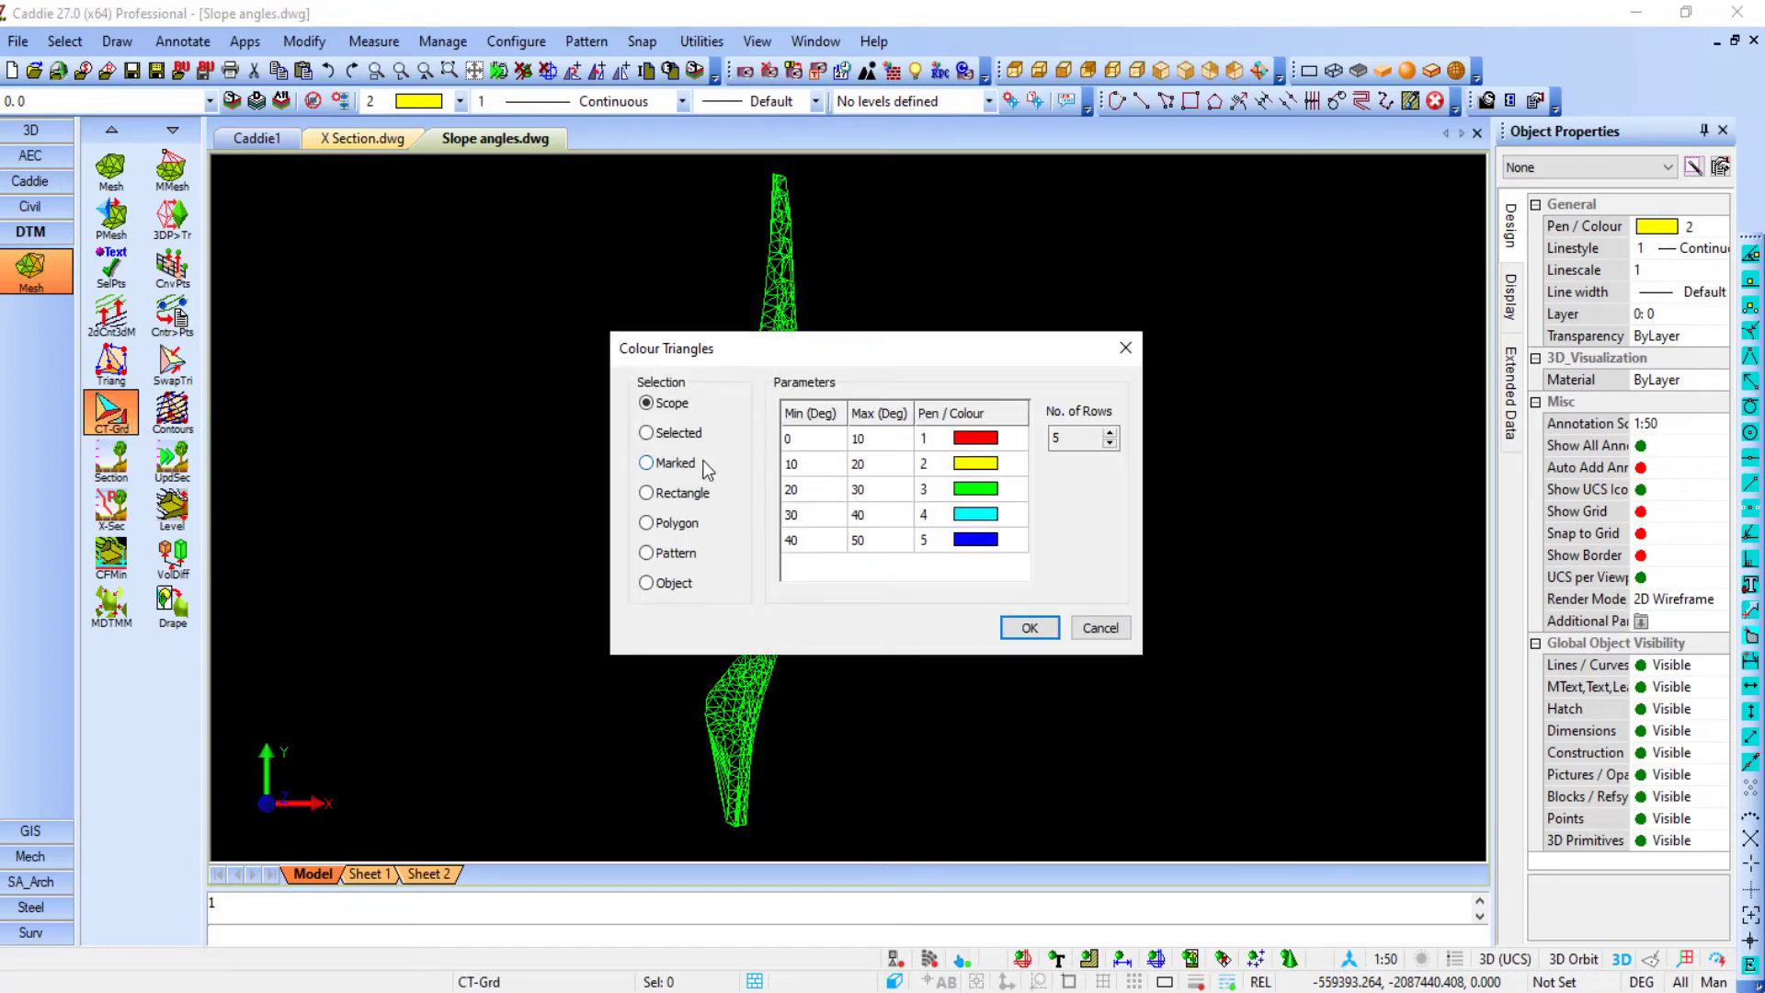
left_click(670, 498)
left_click(1023, 629)
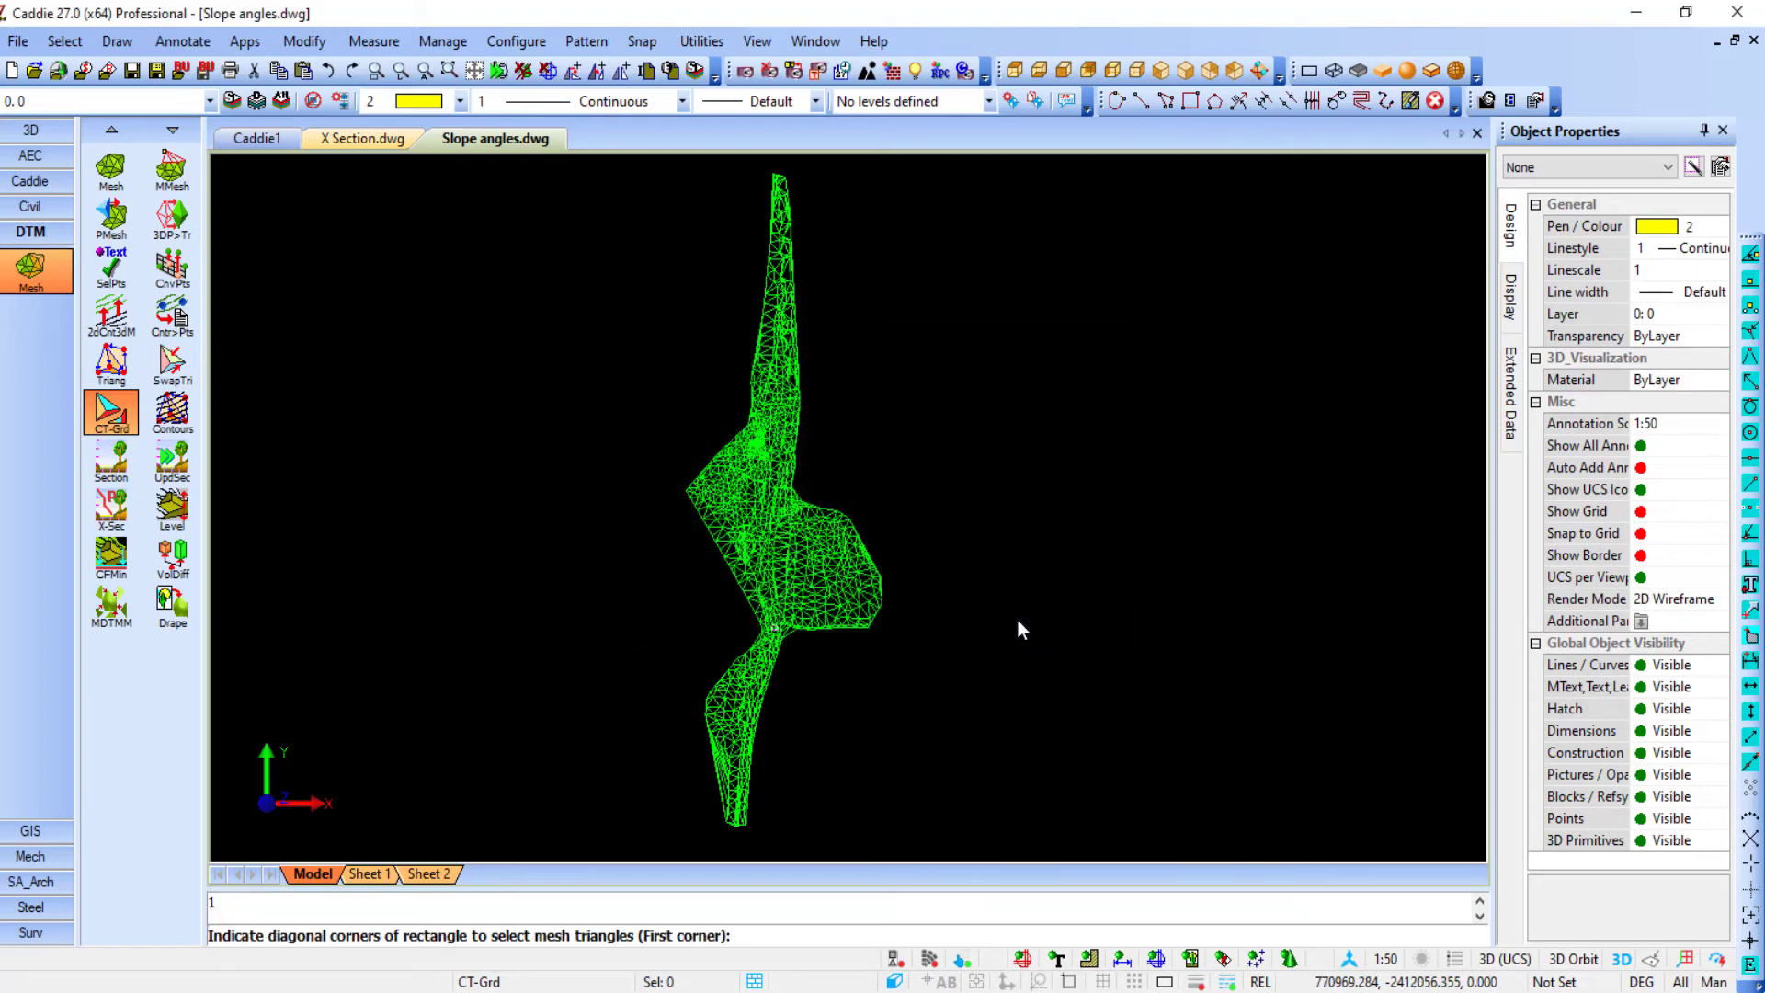
left_click(517, 836)
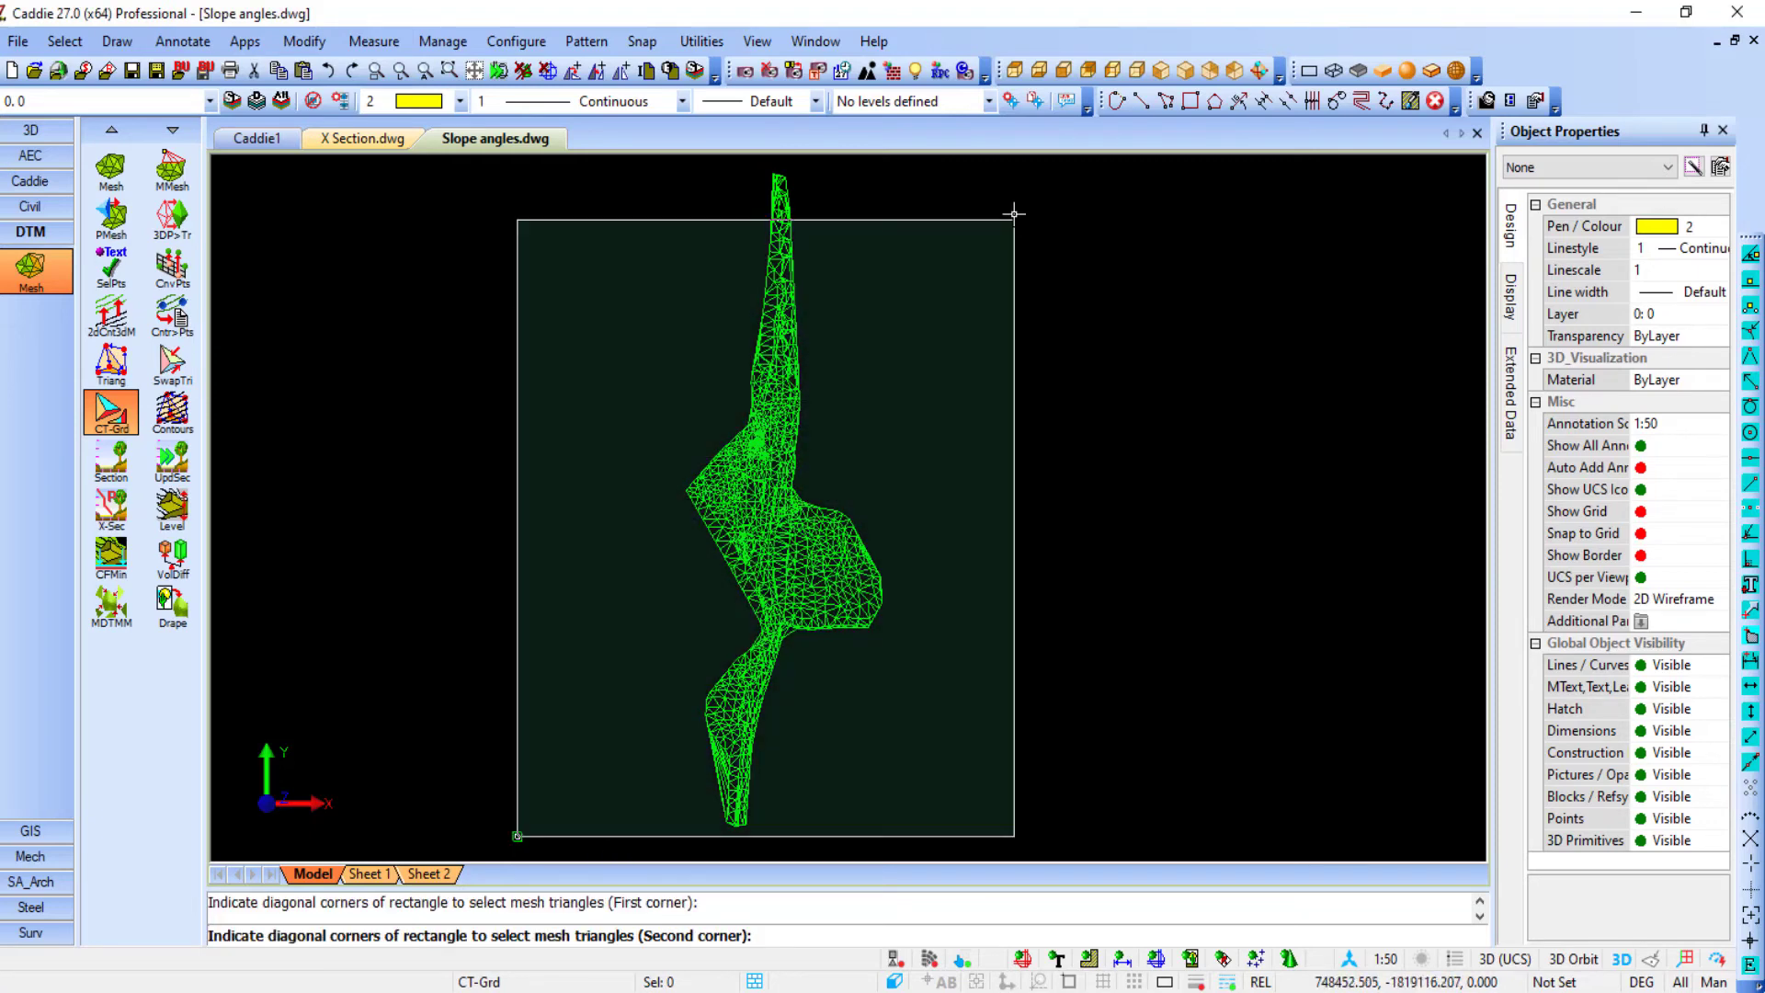
left_click(1021, 164)
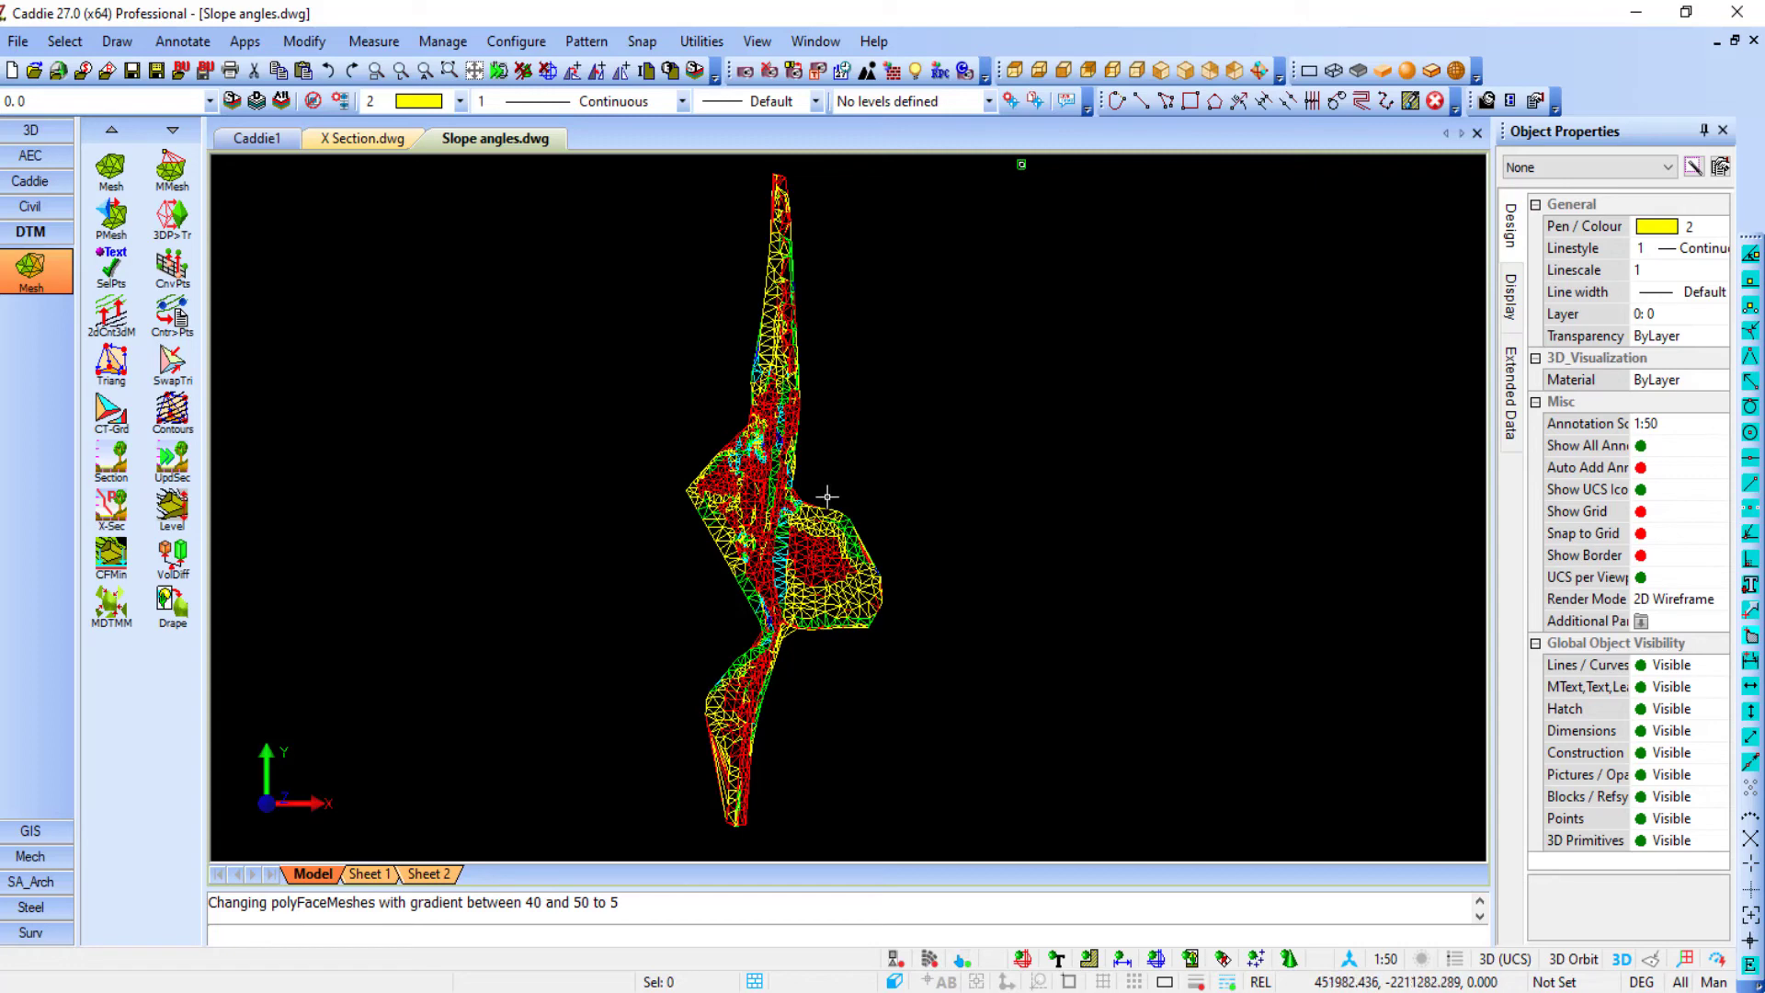
Inspect the gradient-coloured mesh as a shaded surface in a close-up tilted 3D view
middle_click_drag(824, 610, 781, 288, "shift")
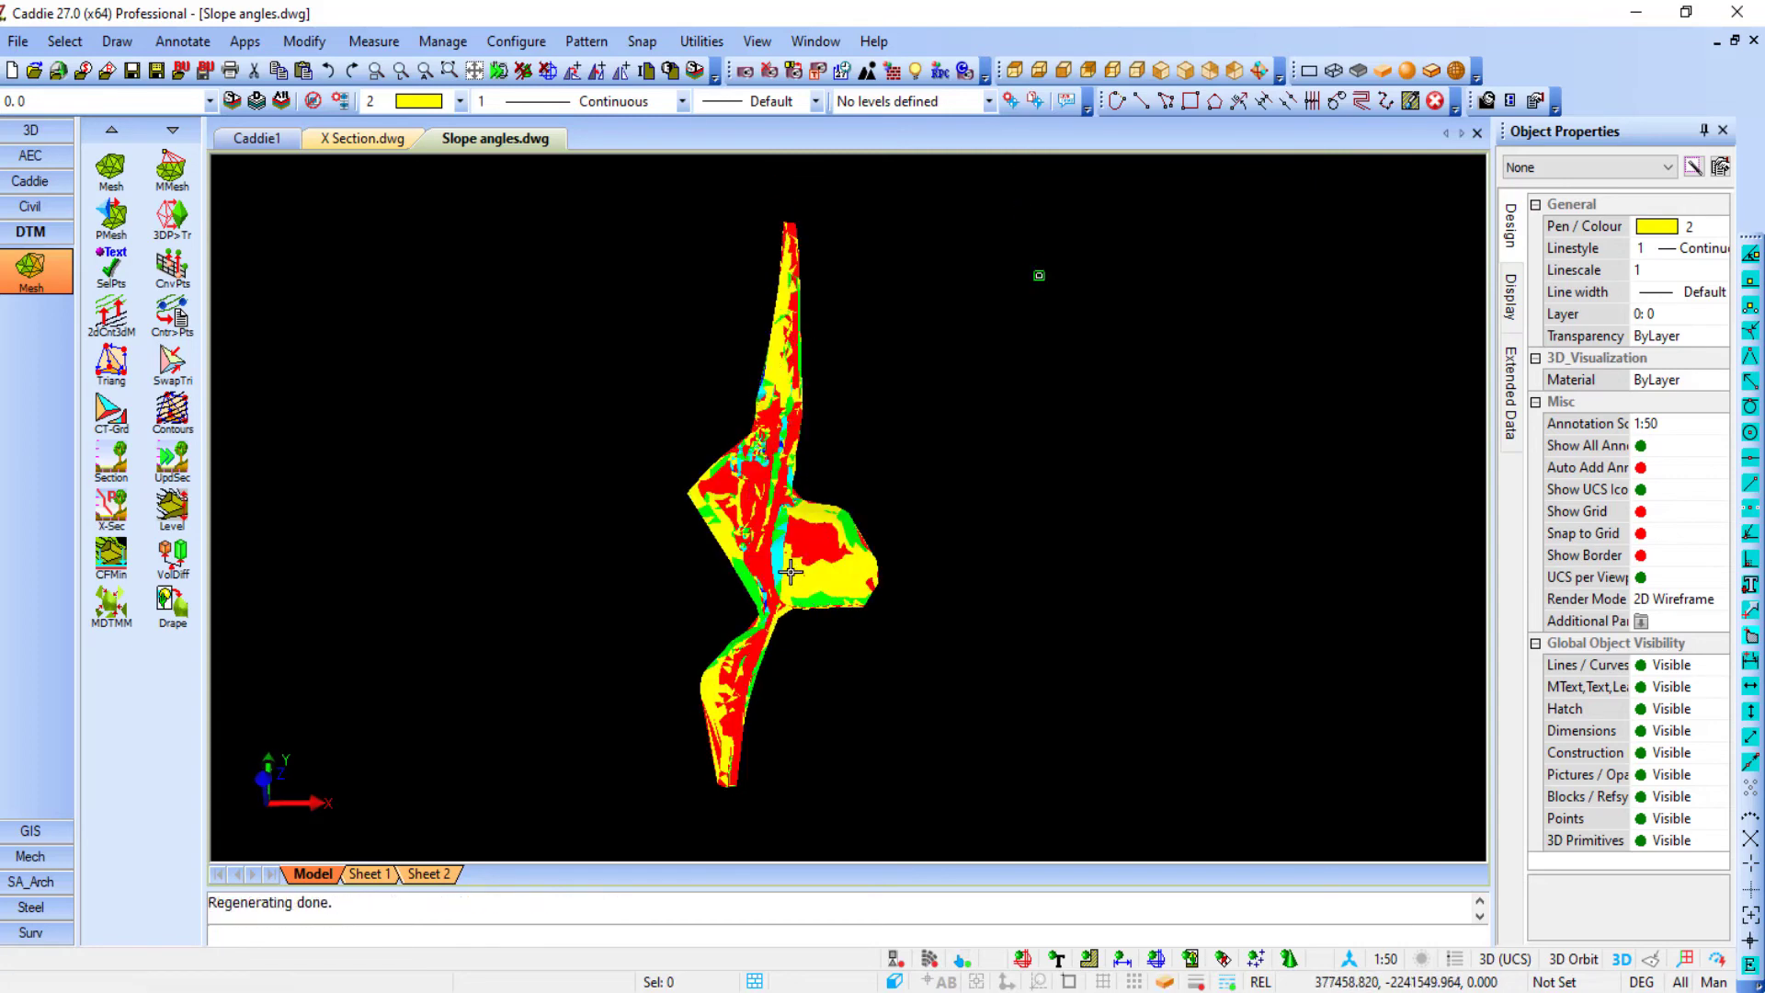
scroll(788, 570, "up", 5)
mouse_move(803, 583)
middle_mouse_down("shift")
mouse_move(883, 387)
mouse_move(903, 378)
middle_mouse_up("shift")
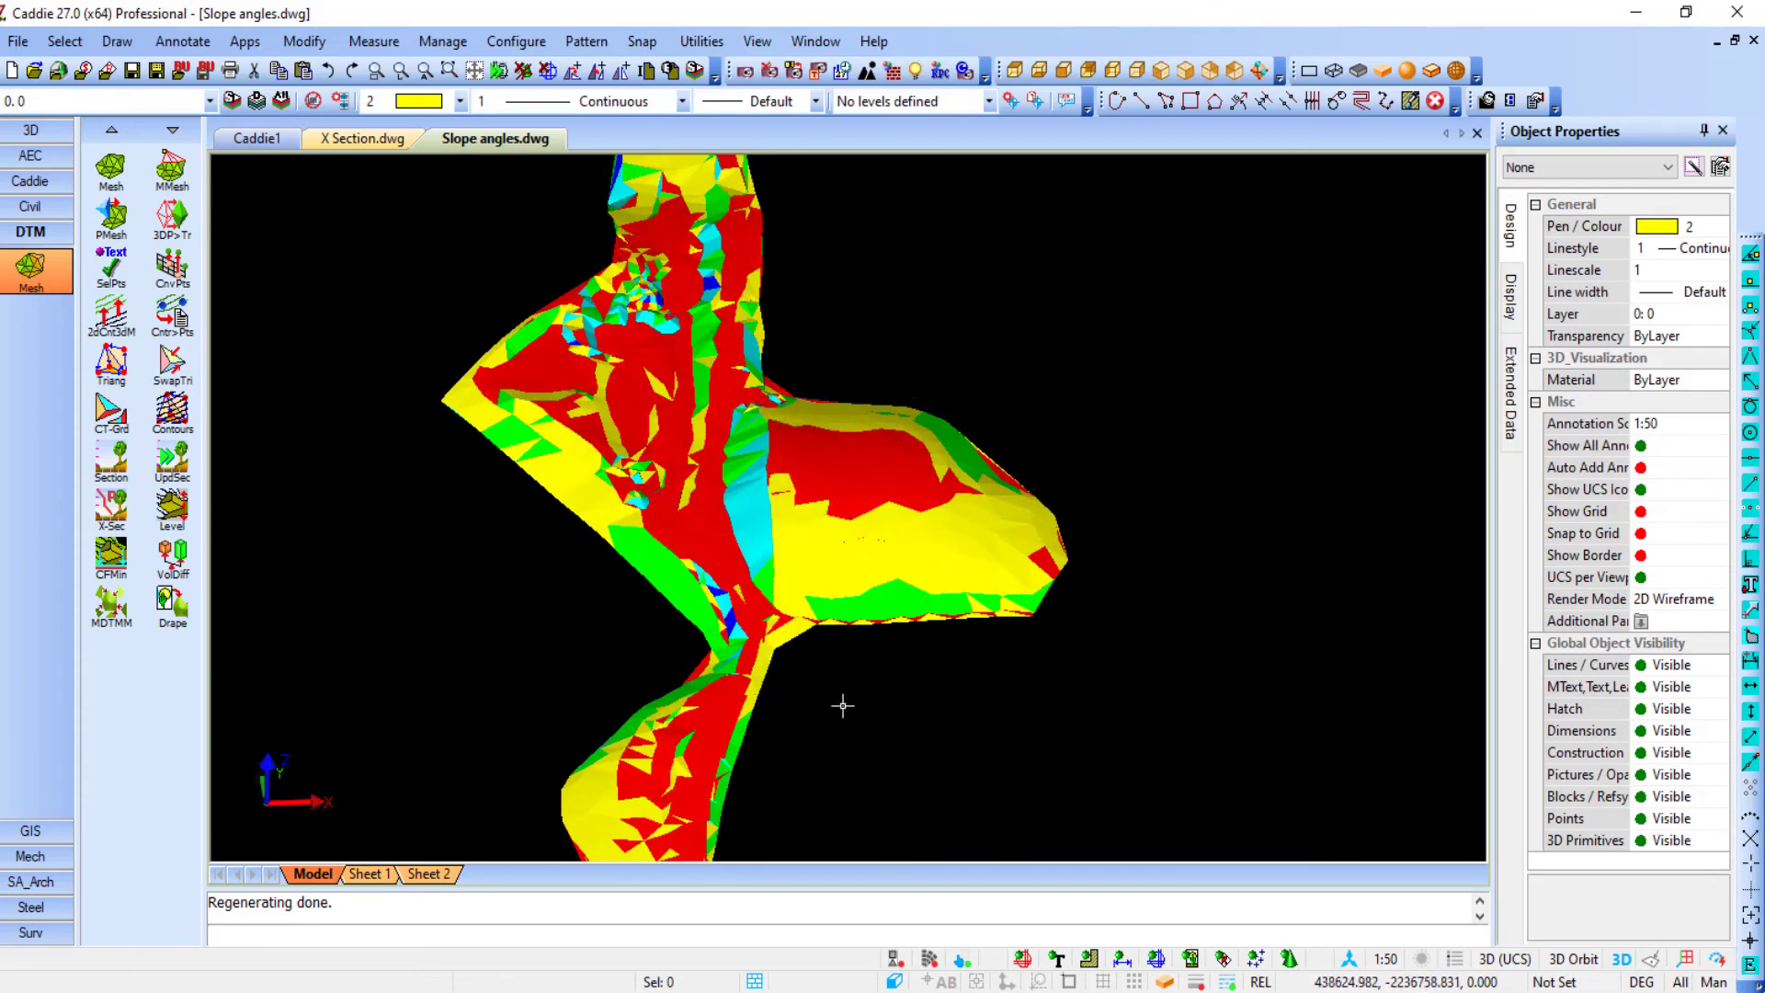